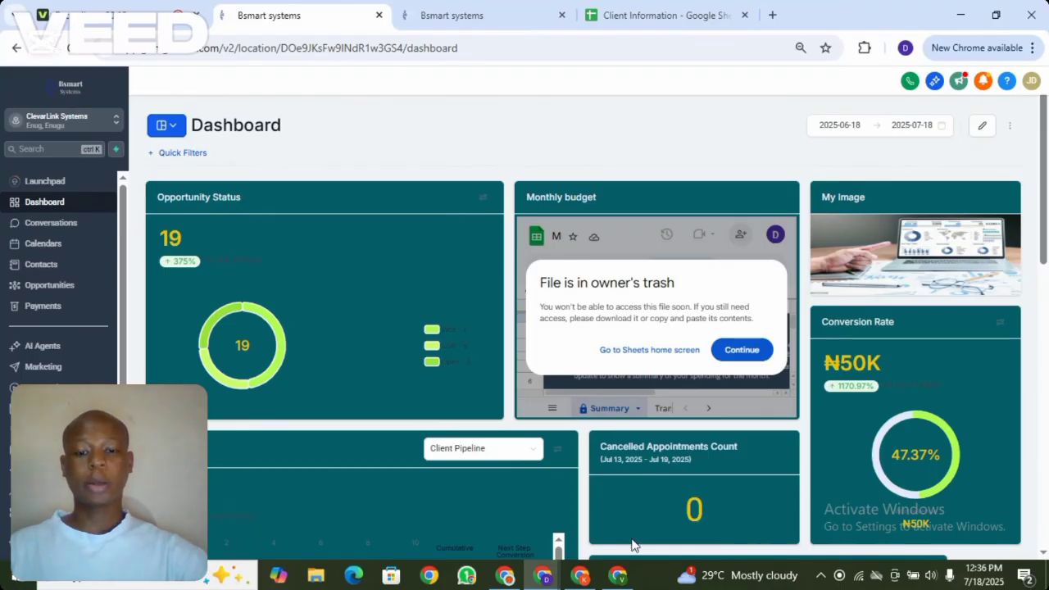
Bring the Bsmart systems dashboard window back to the front
click(583, 577)
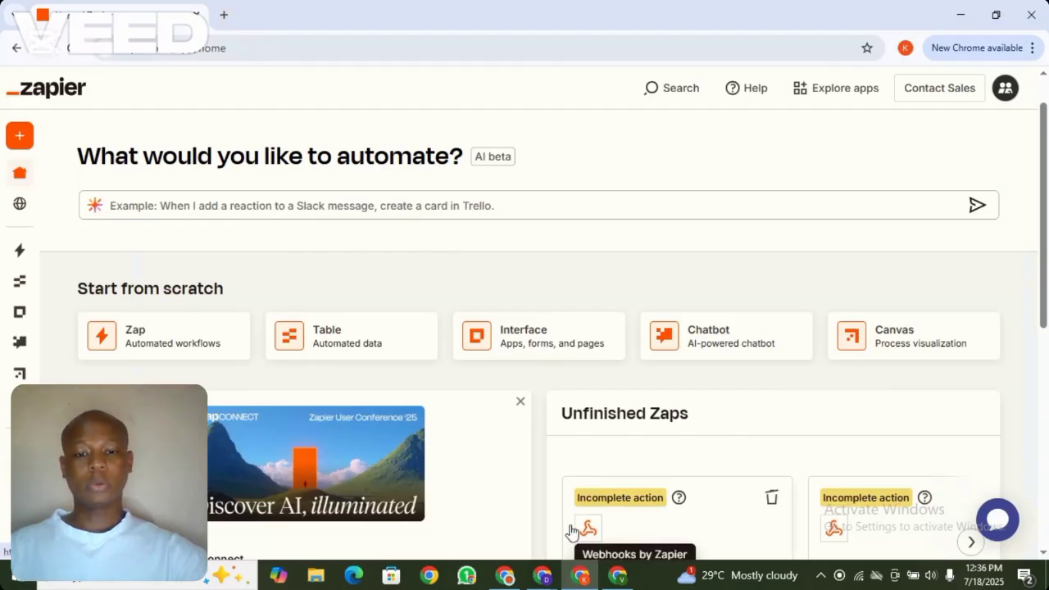
click(543, 575)
click(453, 521)
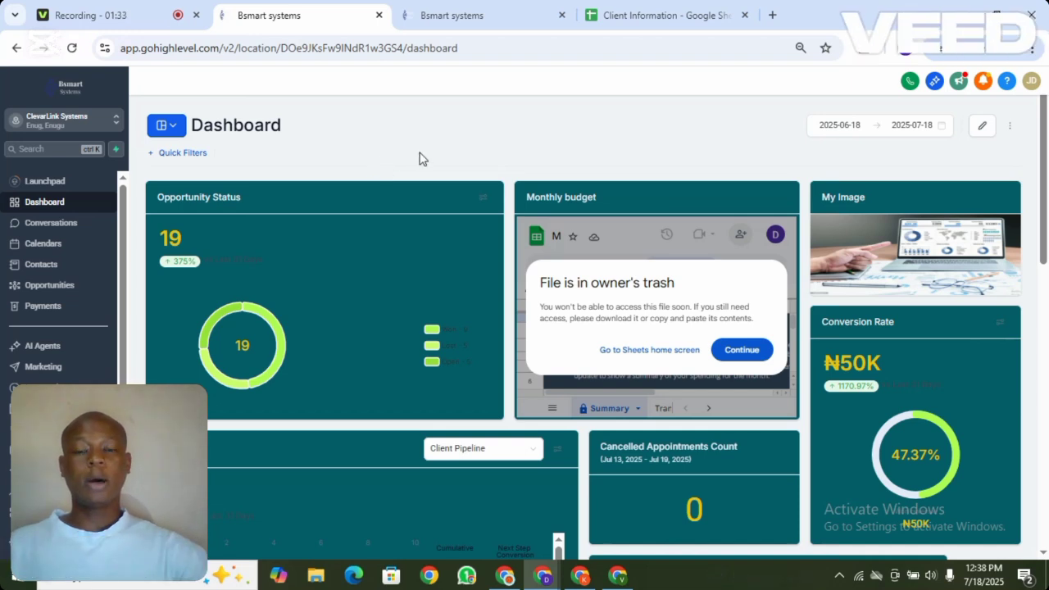
Scroll through the Client Information Form's fields, including the services interest question, then view the spreadsheet
click(464, 13)
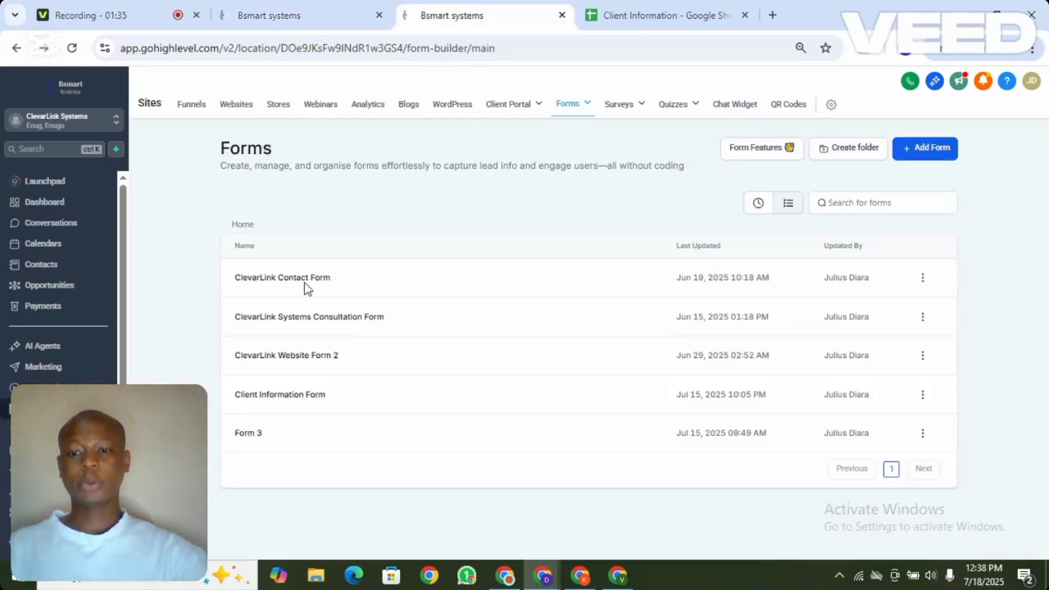
click(281, 396)
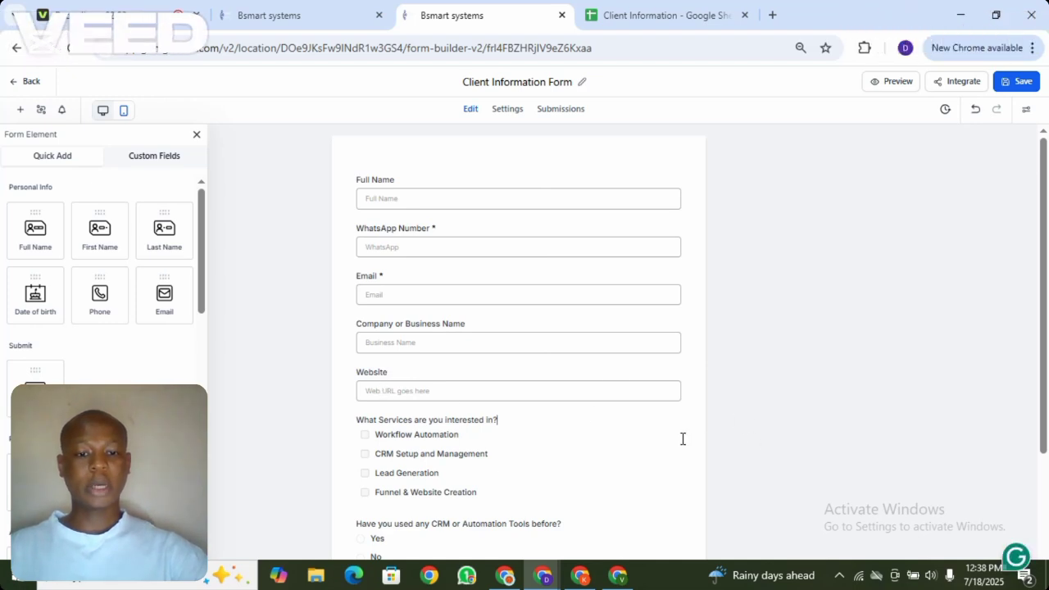
drag(1043, 433, 1043, 441)
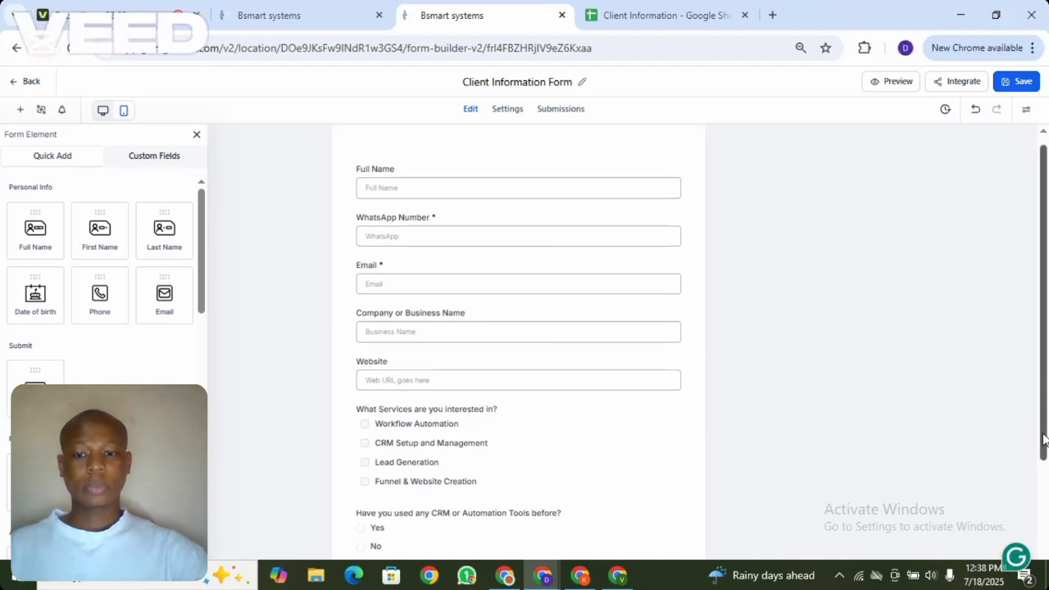
scroll(537, 290, down, 3)
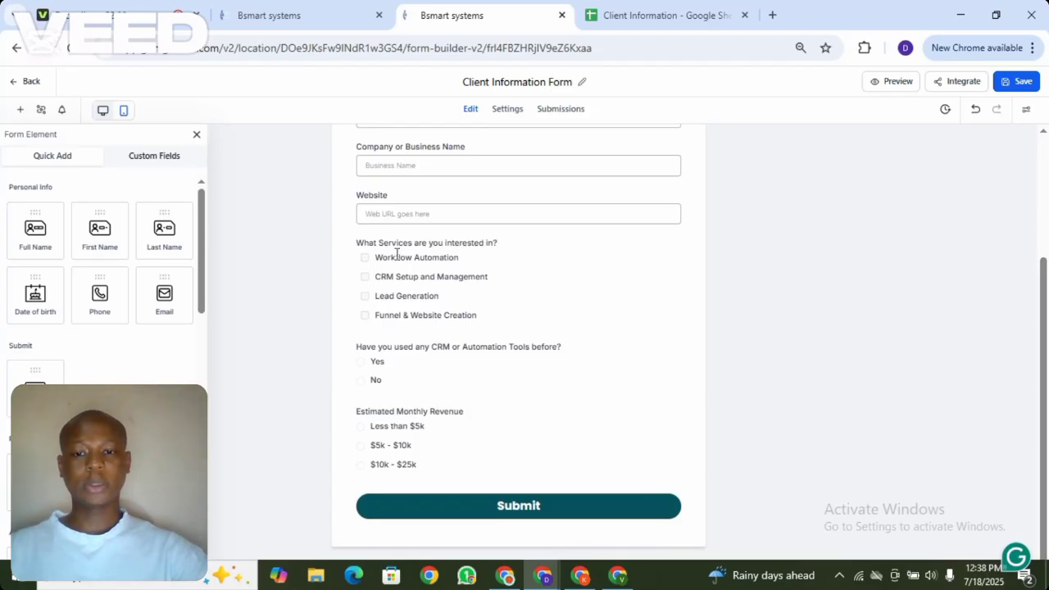
click(497, 243)
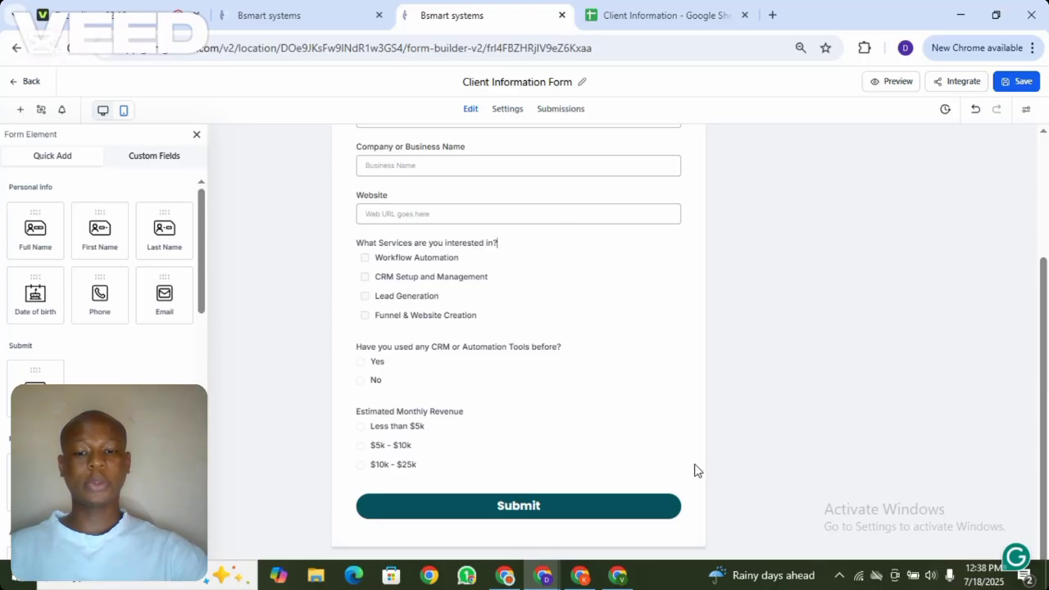
scroll(693, 489, up, 1)
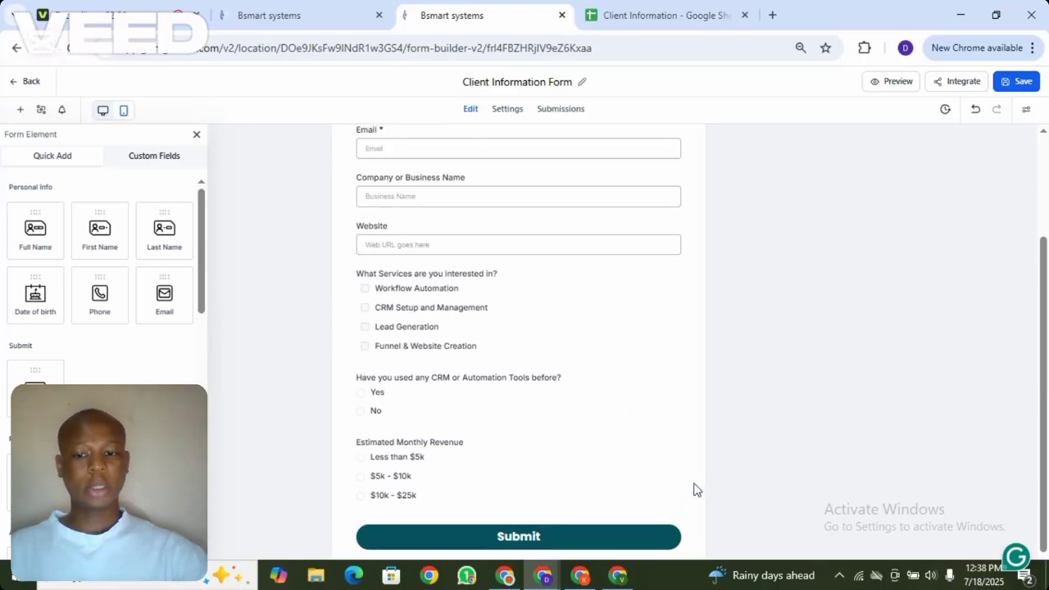
scroll(693, 489, up, 4)
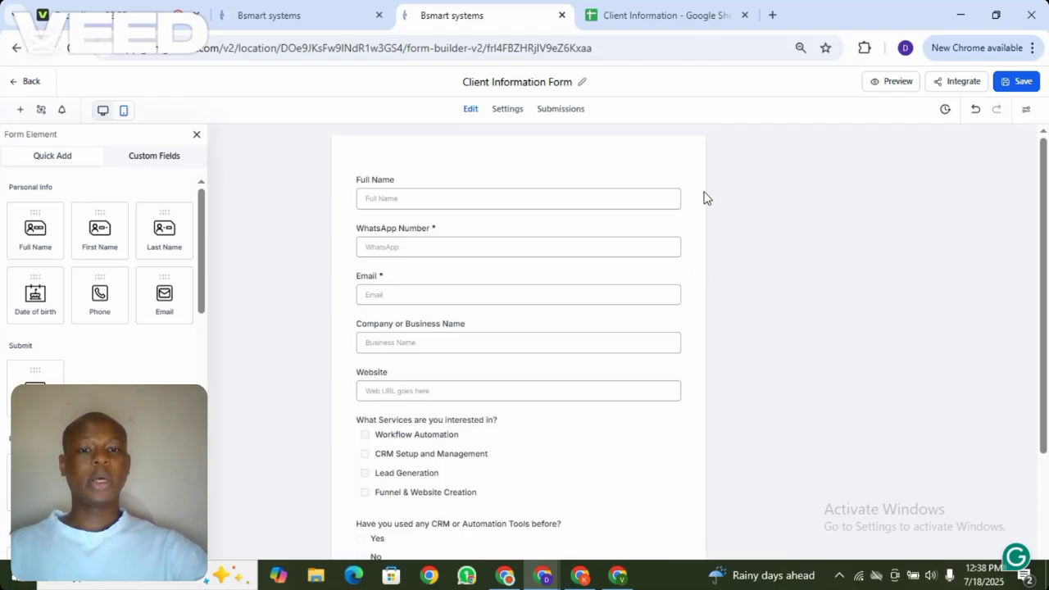
click(644, 14)
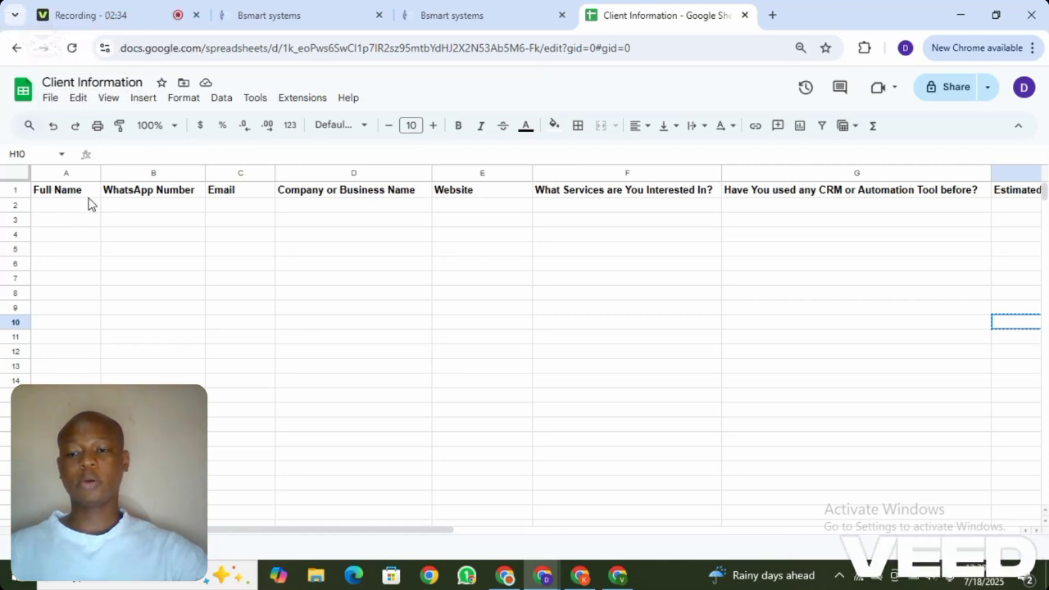
Compare the Client Information sheet headers with the form builder, then bring up the Zapier window
click(469, 14)
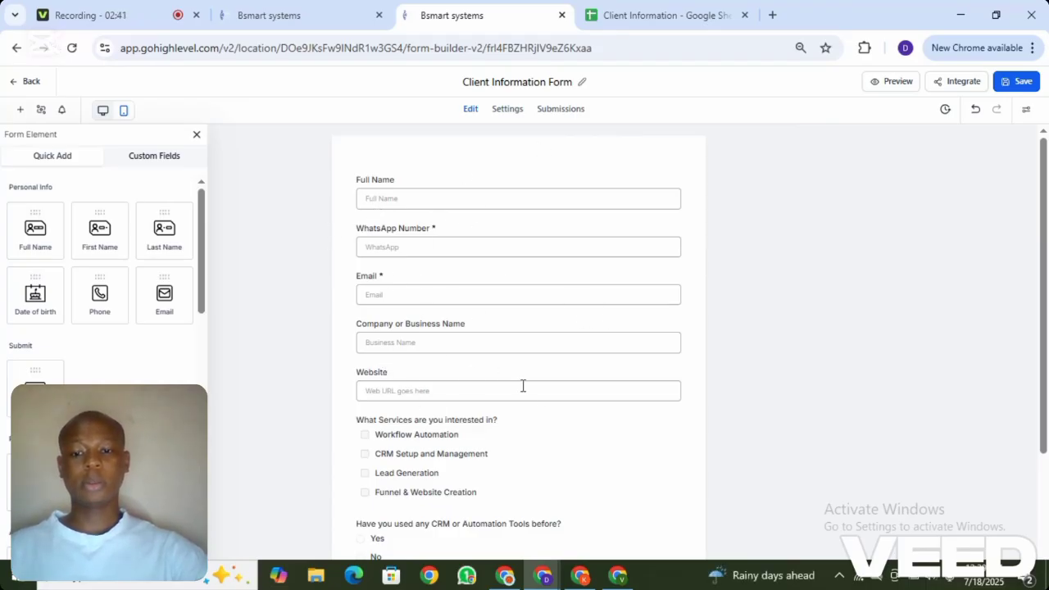
click(636, 6)
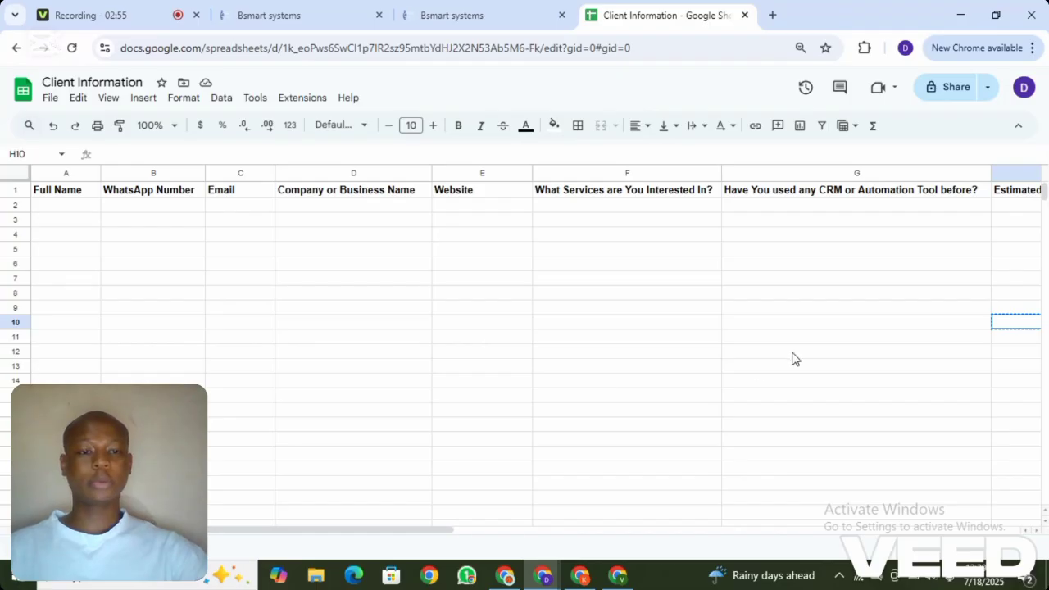
click(299, 10)
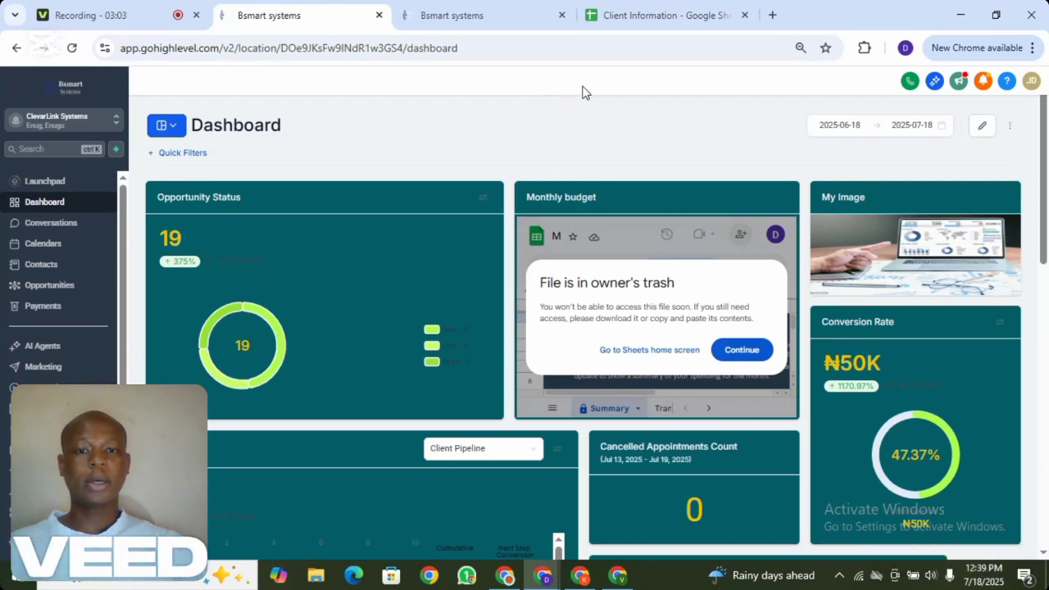
click(647, 15)
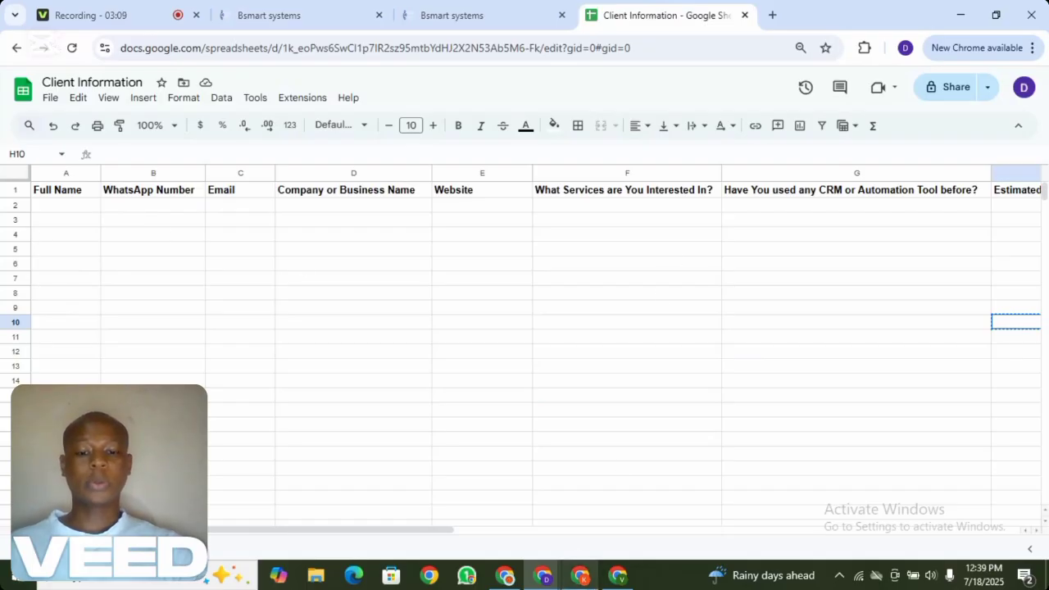
click(580, 575)
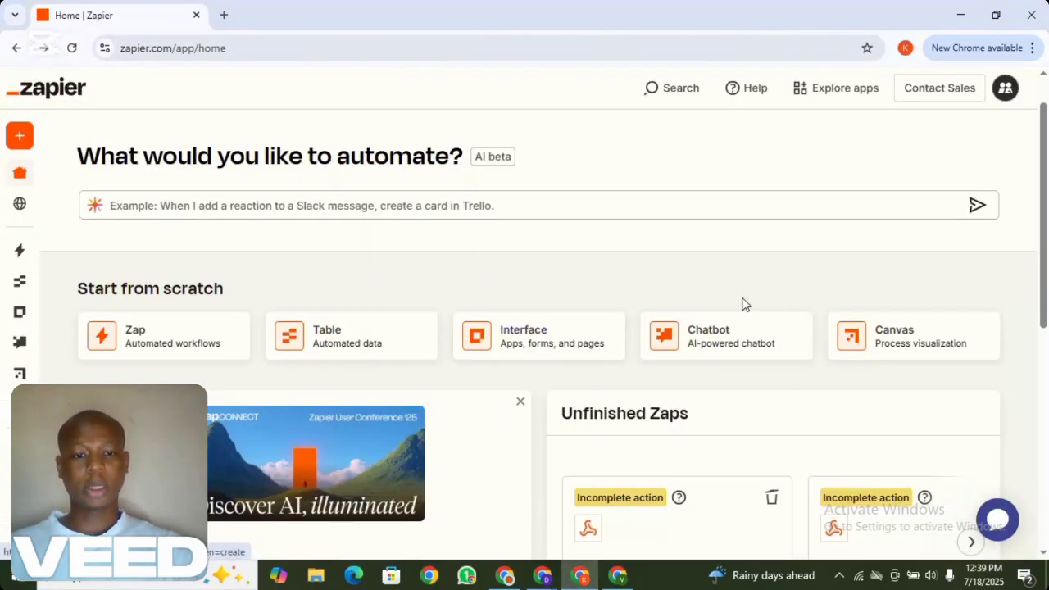
Start a new Zap from Zapier's Create menu
mouse_move(18, 144)
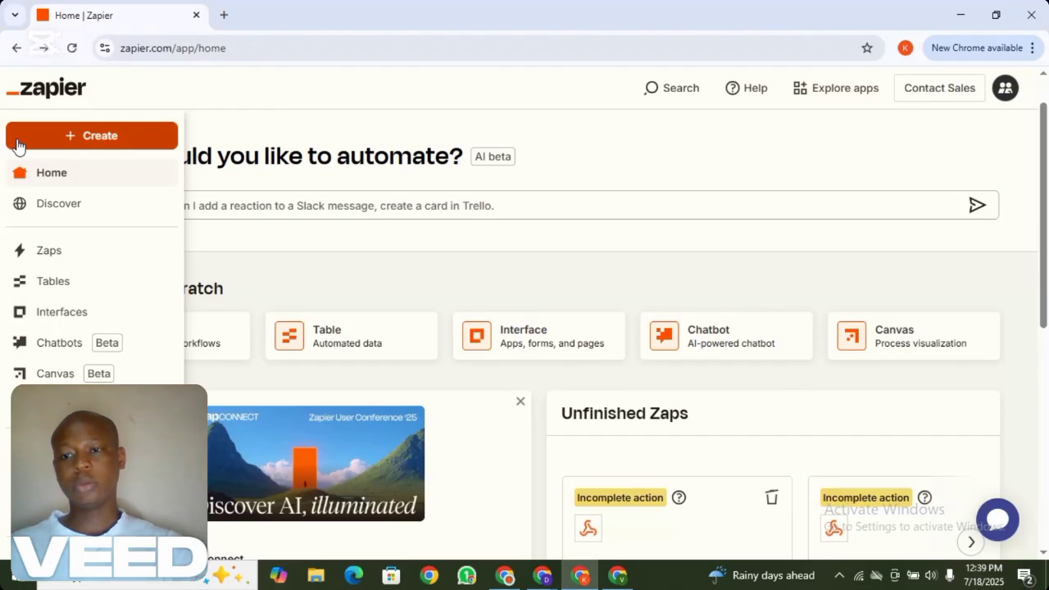
click(95, 136)
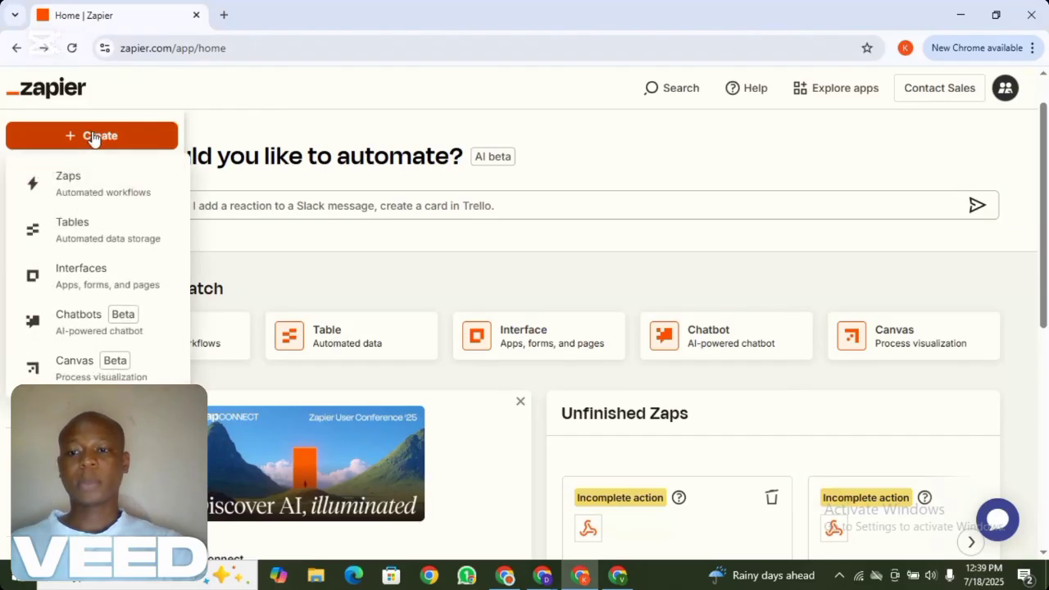
click(82, 188)
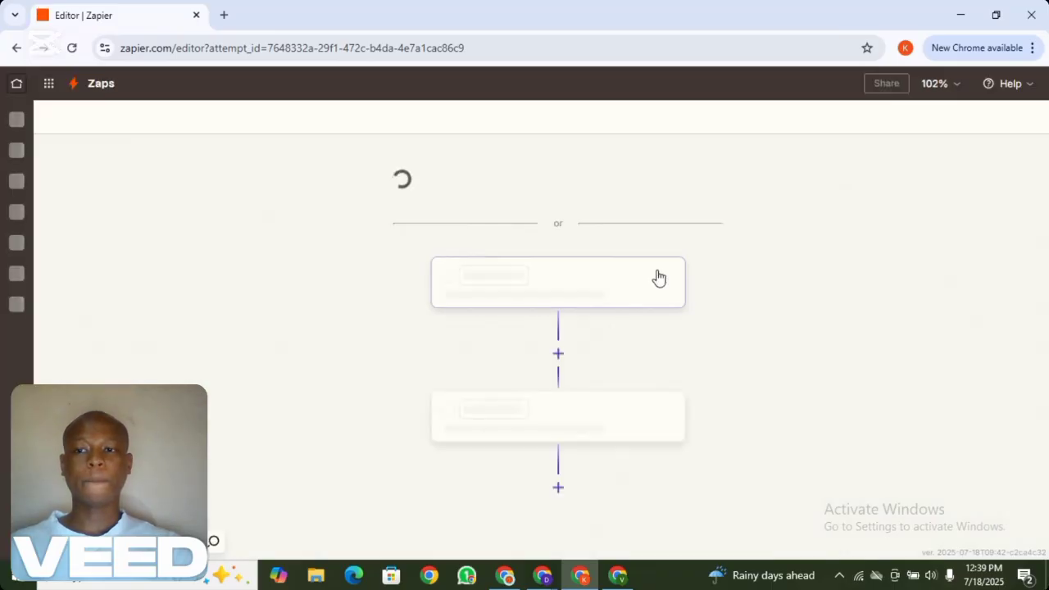
drag(787, 320, 769, 121)
drag(767, 293, 759, 222)
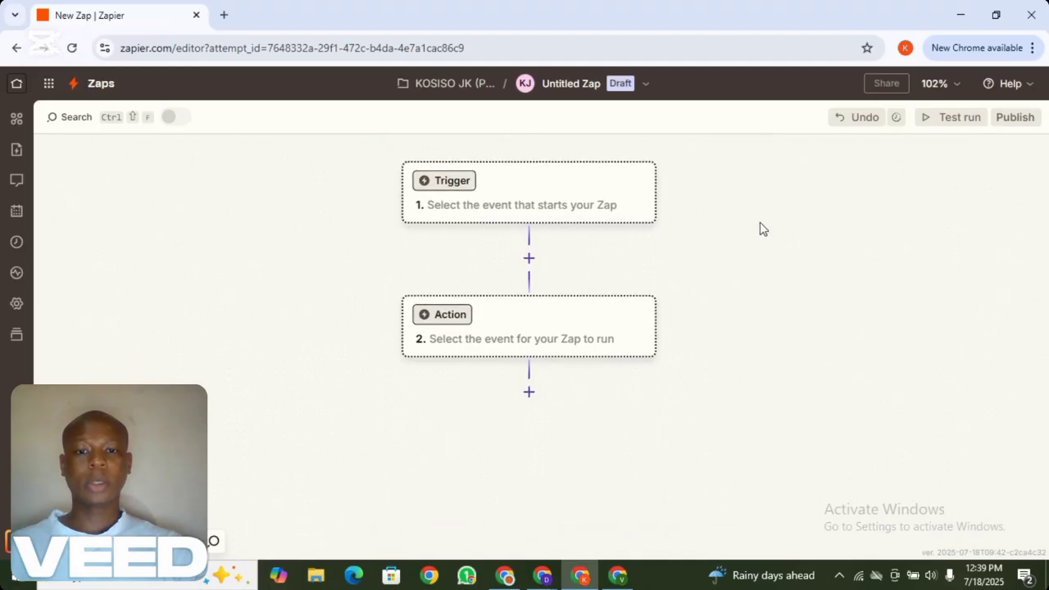
Make the trigger Webhooks by Zapier with the Catch Hook event, then open GoHighLevel's workflows
click(584, 200)
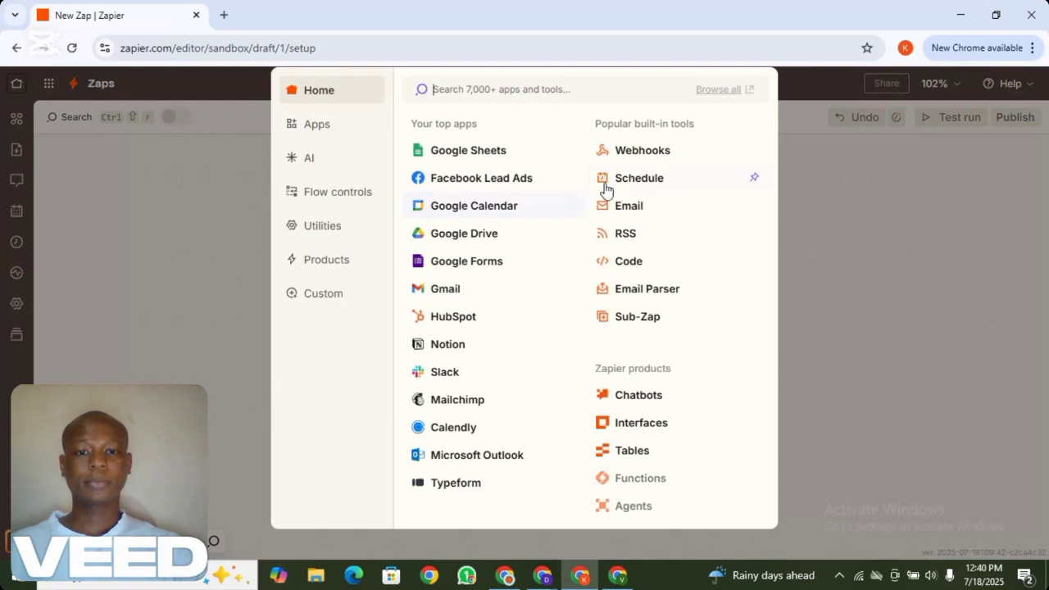
click(640, 151)
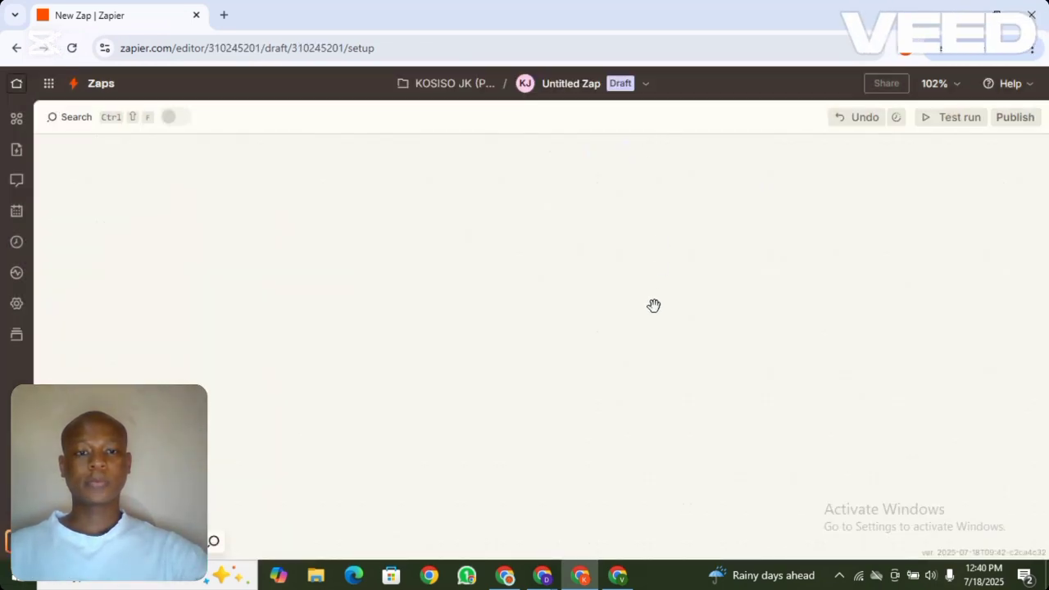
drag(687, 415, 675, 277)
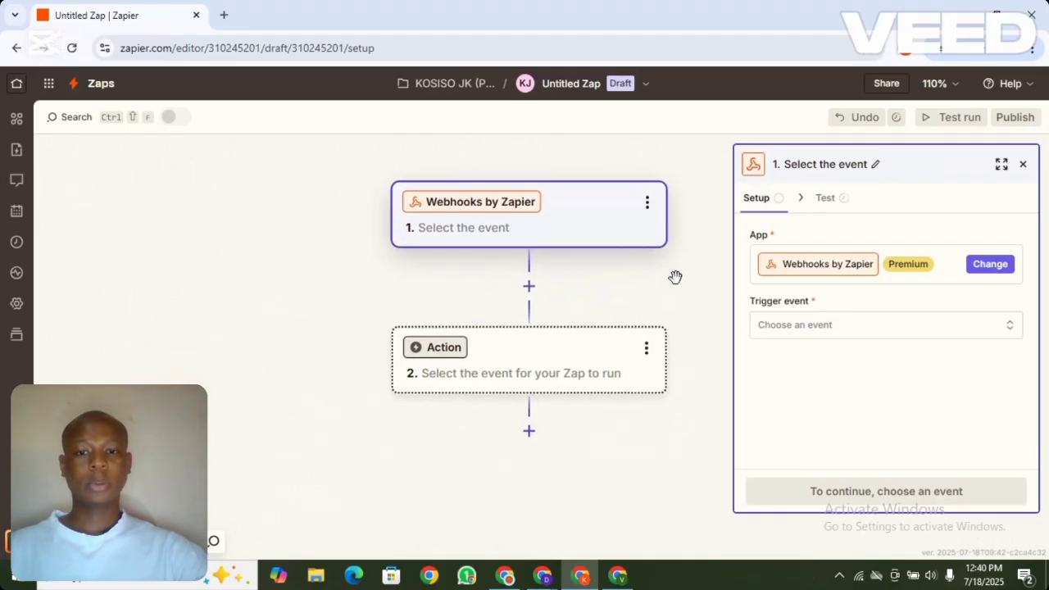
click(840, 327)
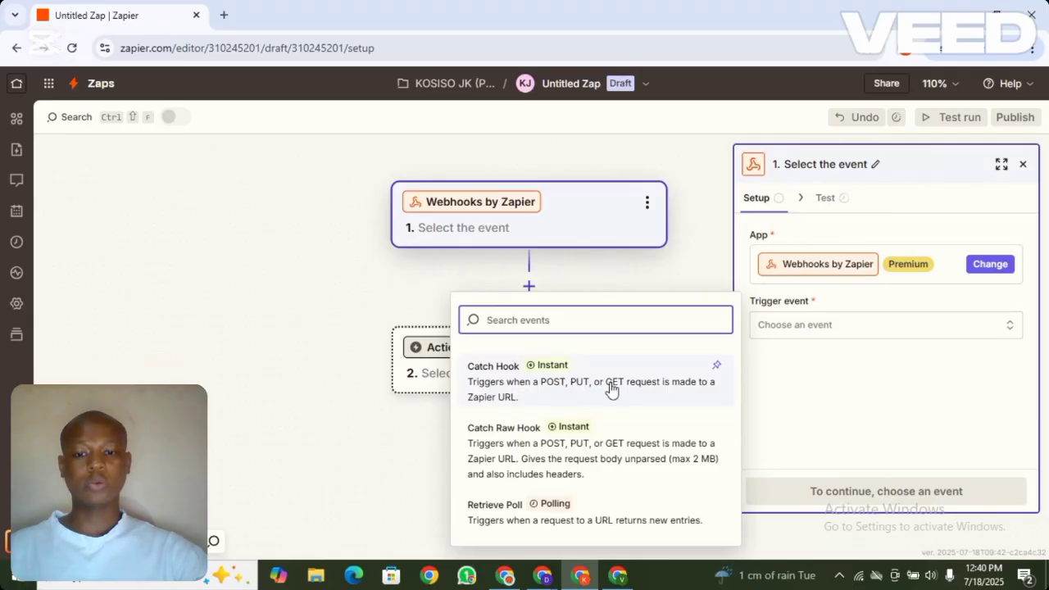
click(503, 397)
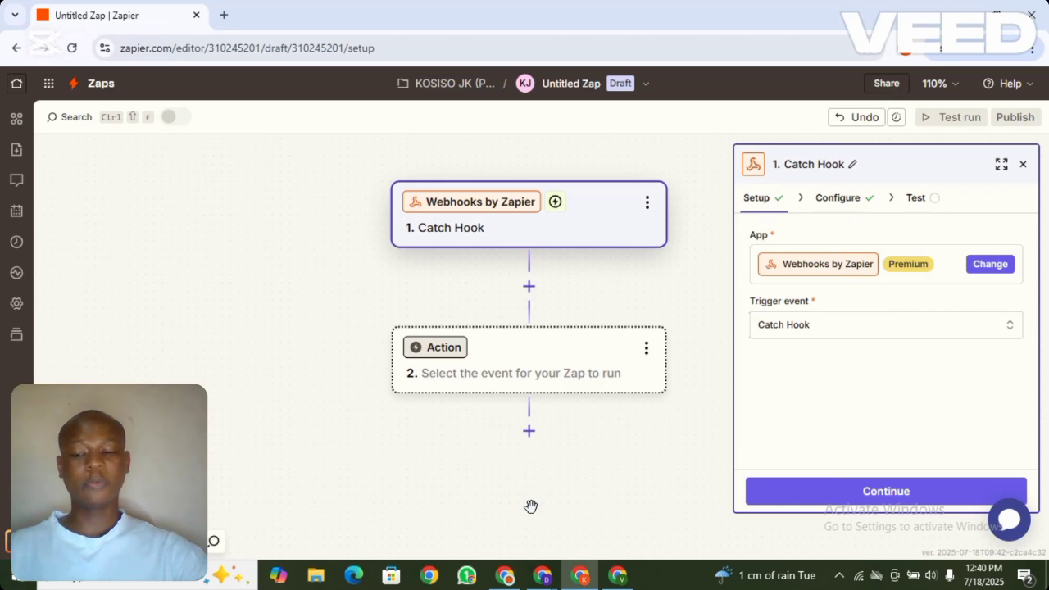
click(543, 576)
click(33, 386)
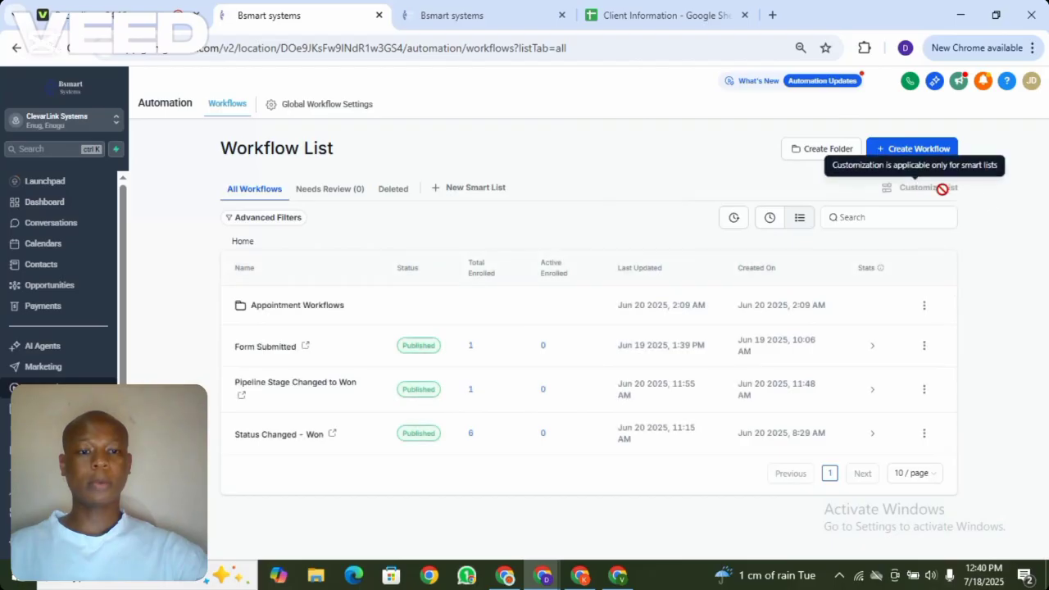
Create a workflow from scratch named 'Form Submitted Update Google Sheet'
click(926, 151)
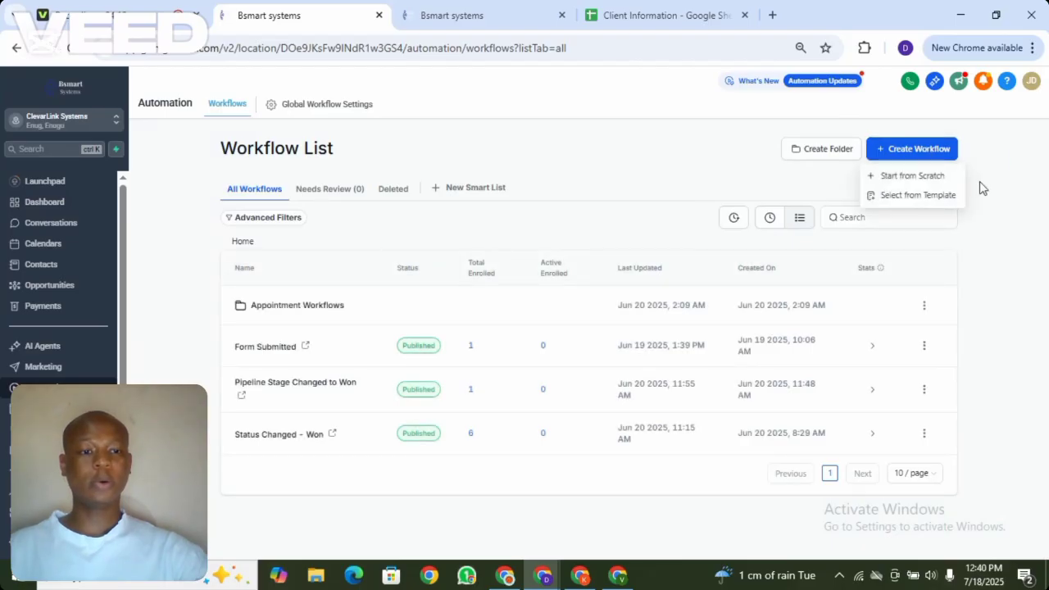
click(916, 177)
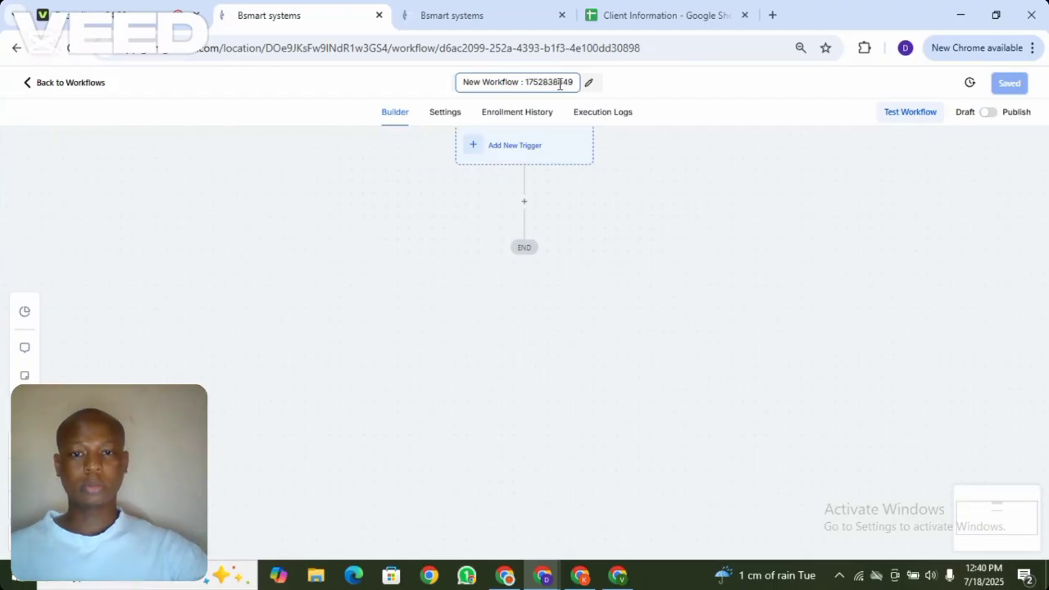
triple_click(561, 85)
key(BackSpace)
text(Workflow)
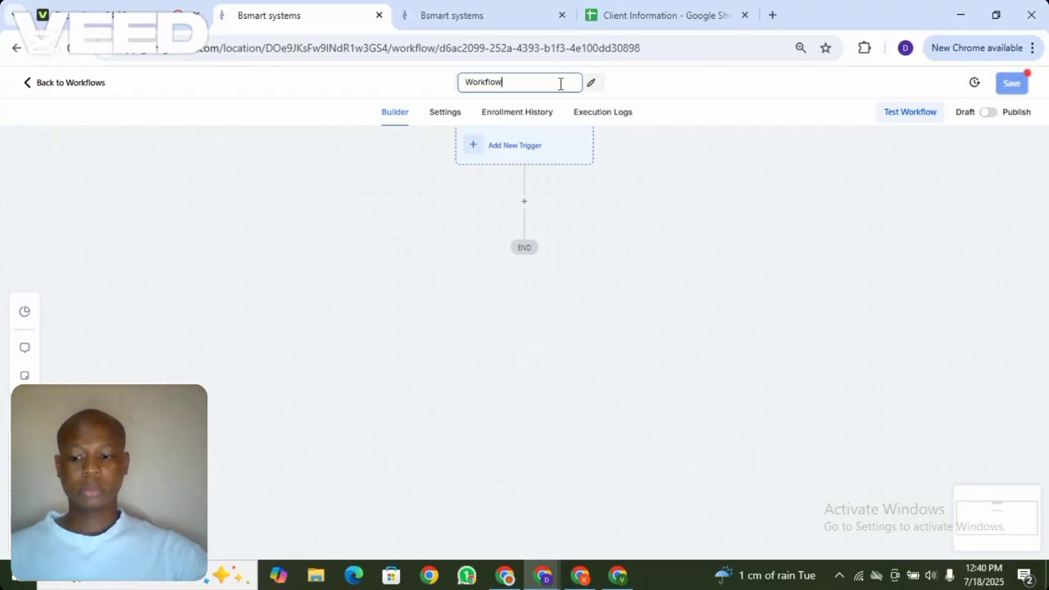
text(Form)
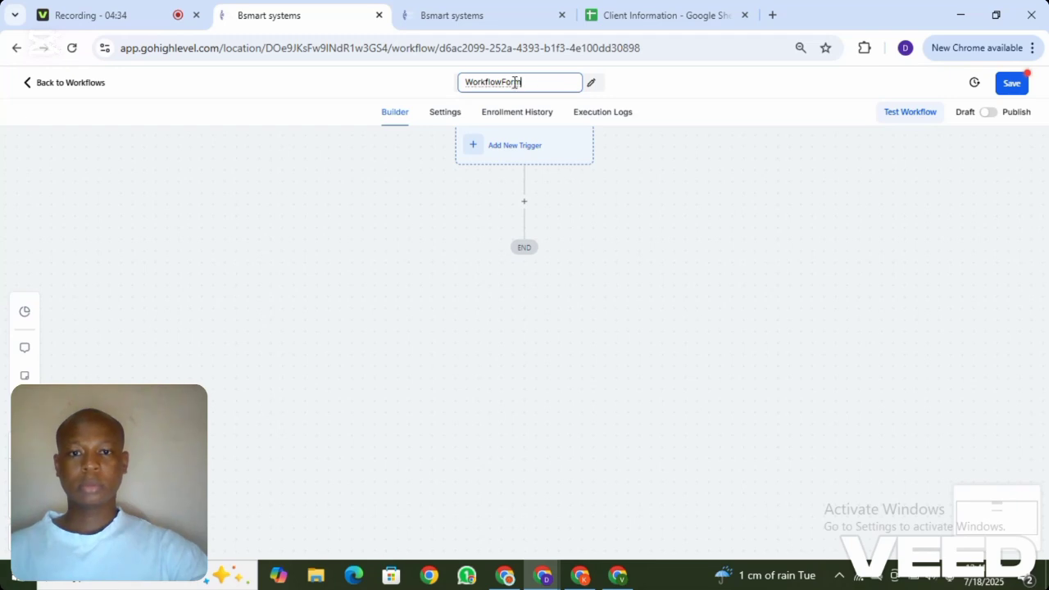
click(495, 82)
key(ctrl+BackSpace)
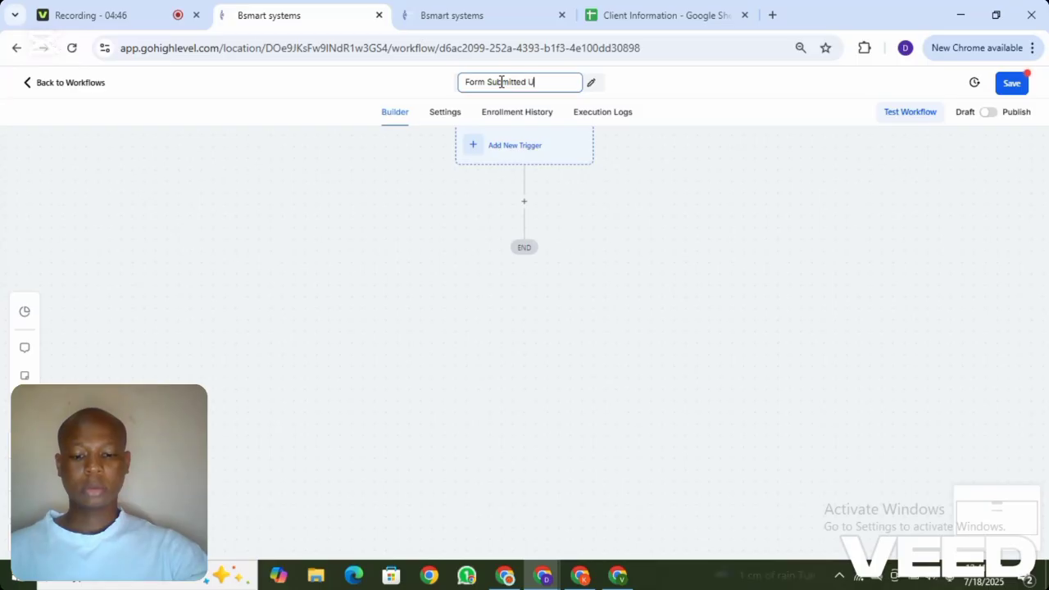
text(pdate )
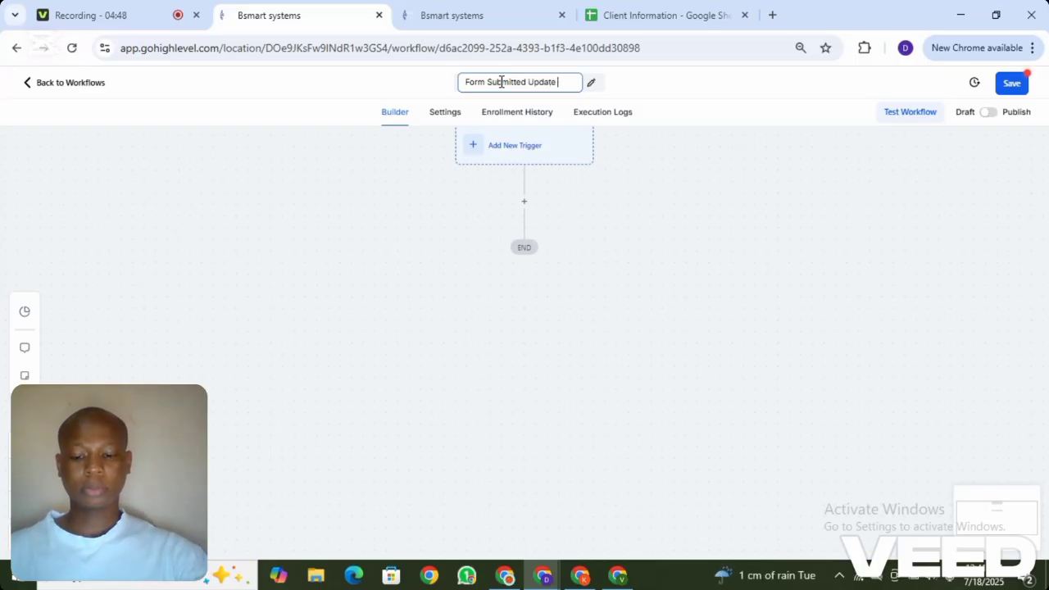
text(Google)
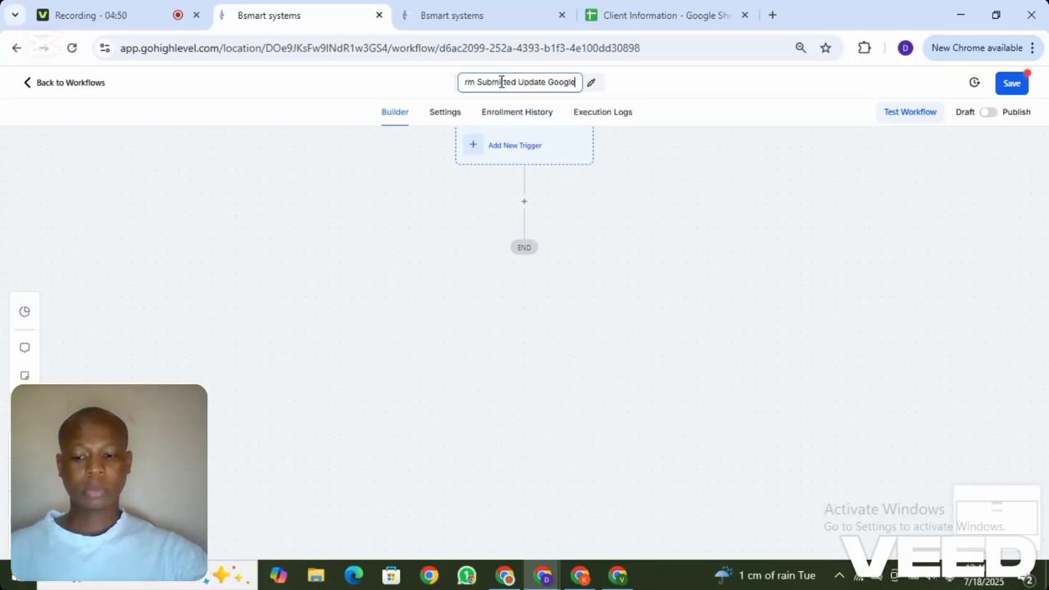
text( Sheet)
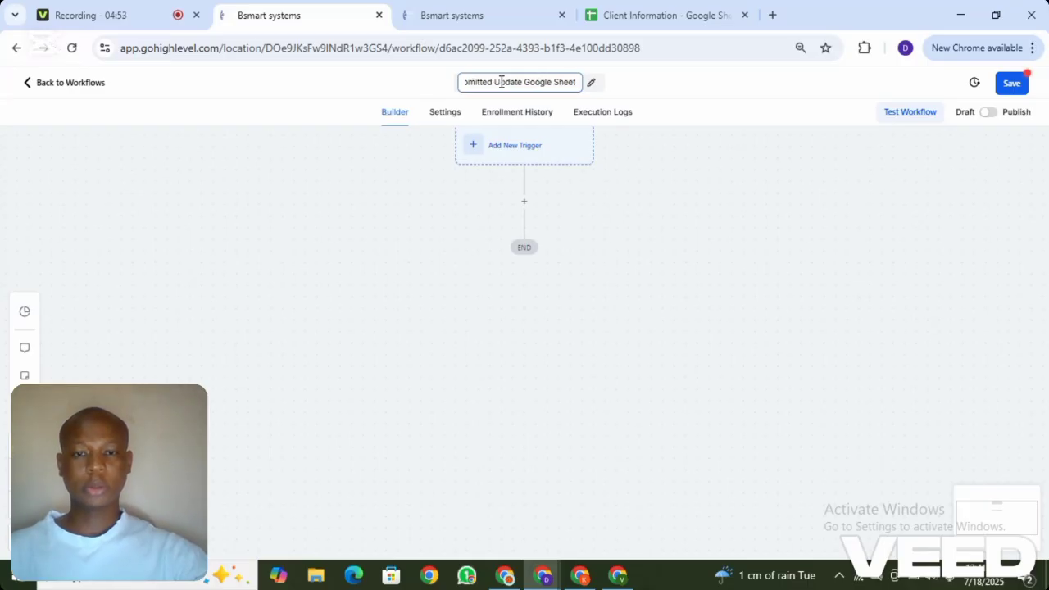
click(719, 118)
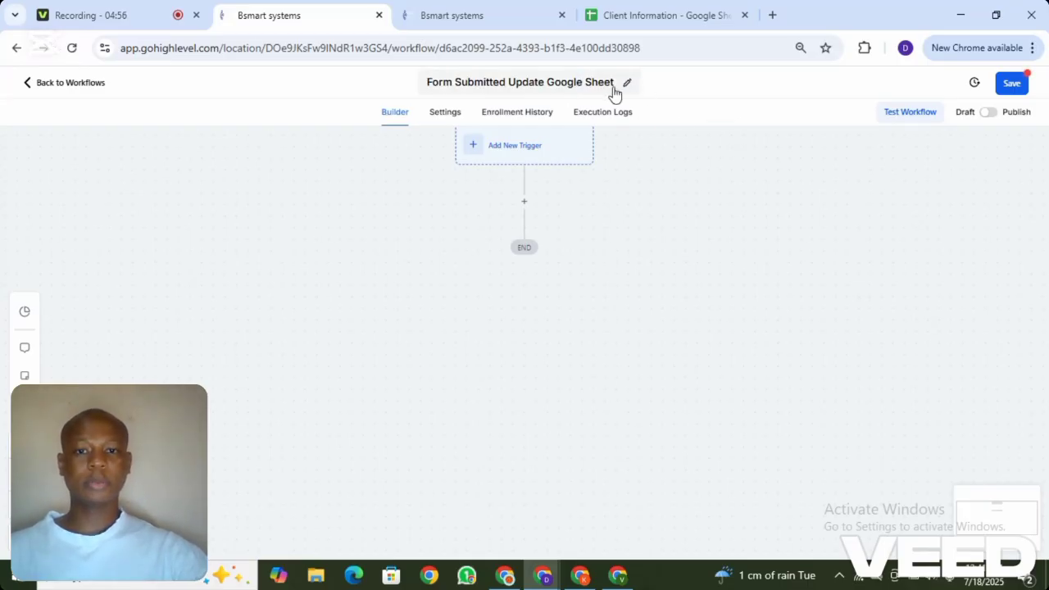
Add and save a Form Submitted trigger filtered to the Client Information Form
mouse_move(647, 222)
mouse_down()
mouse_move(641, 253)
mouse_move(639, 236)
mouse_up()
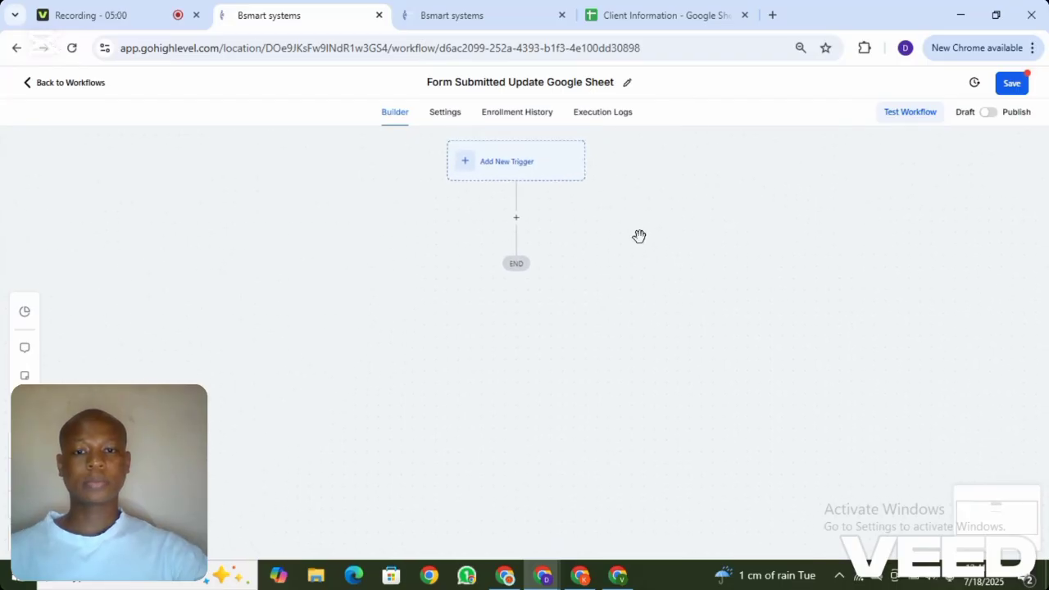
click(525, 159)
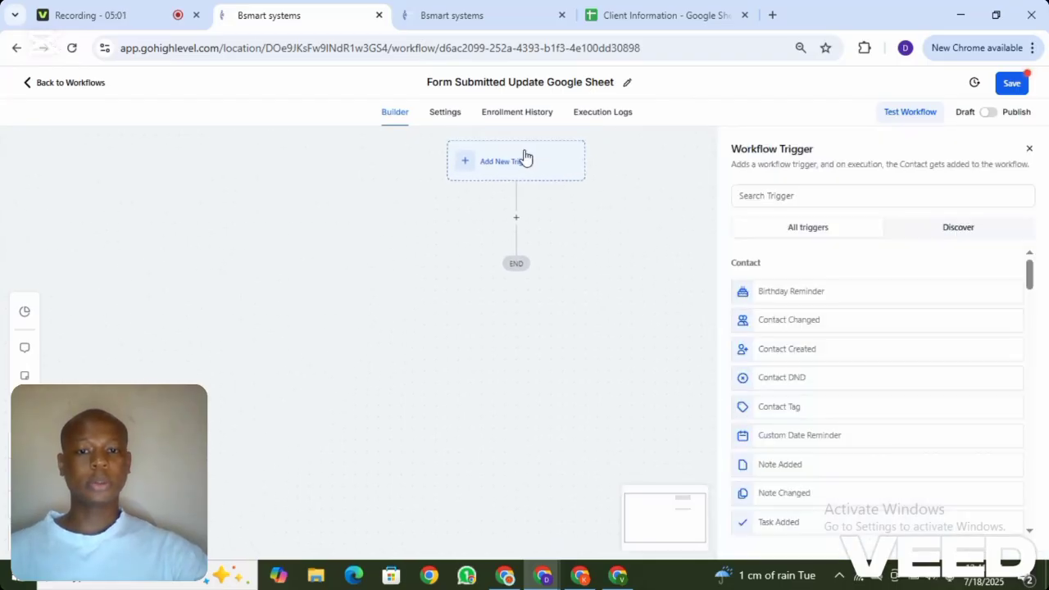
click(781, 196)
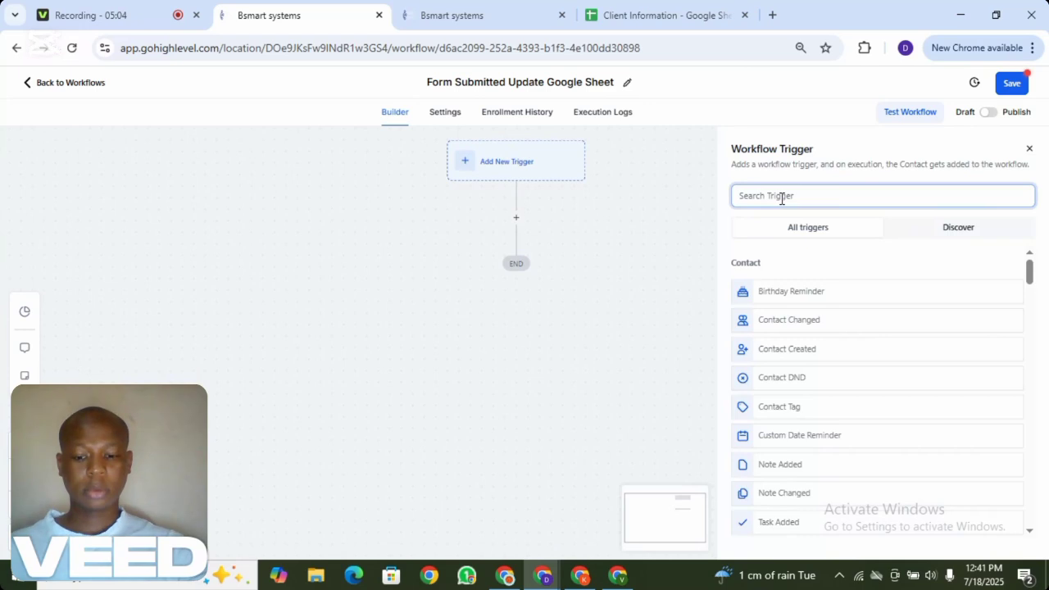
text(fo)
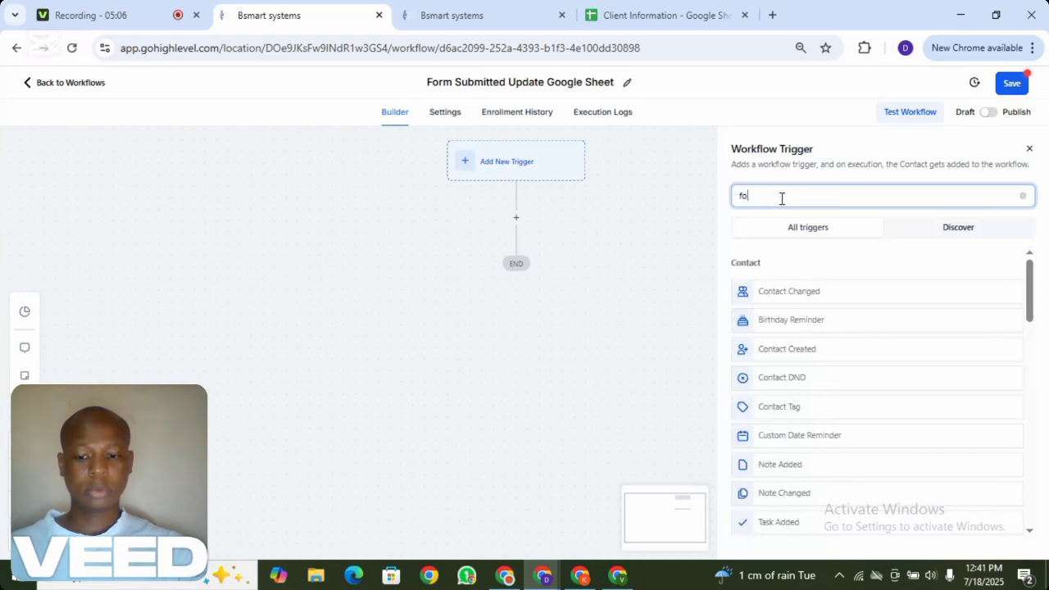
text(rm)
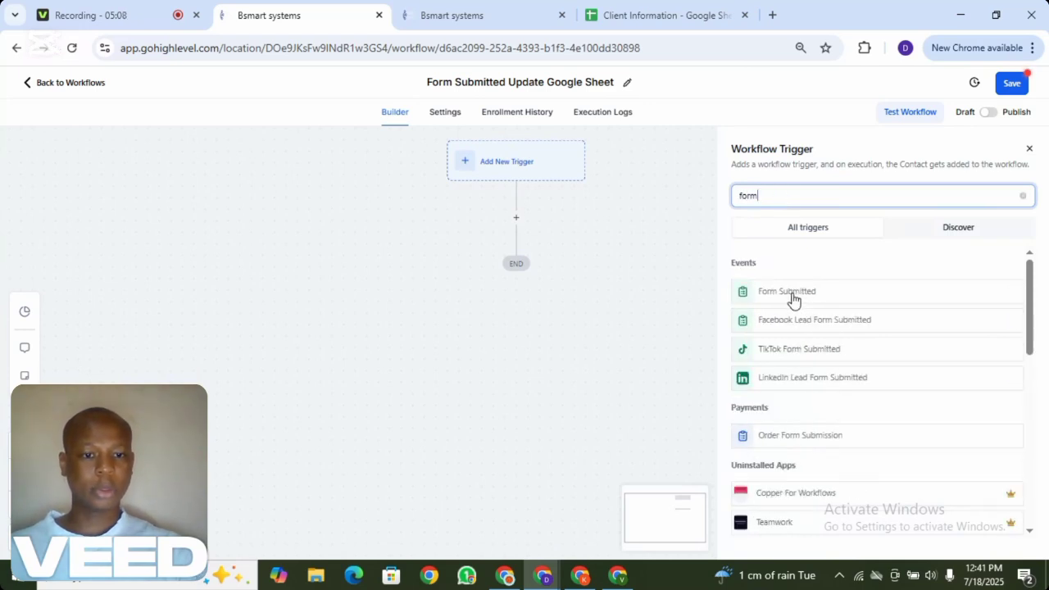
click(786, 292)
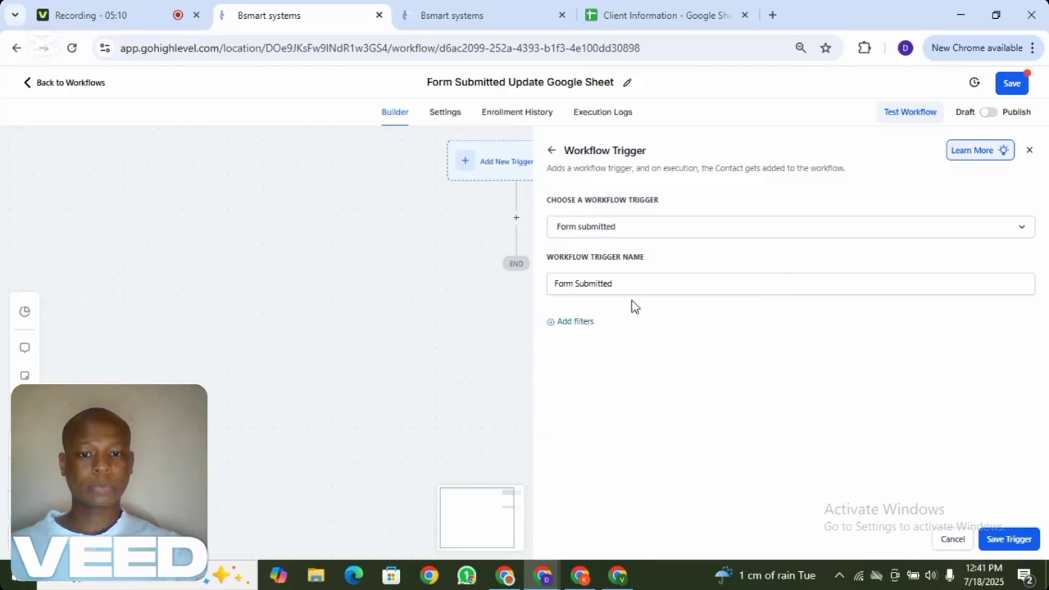
click(571, 321)
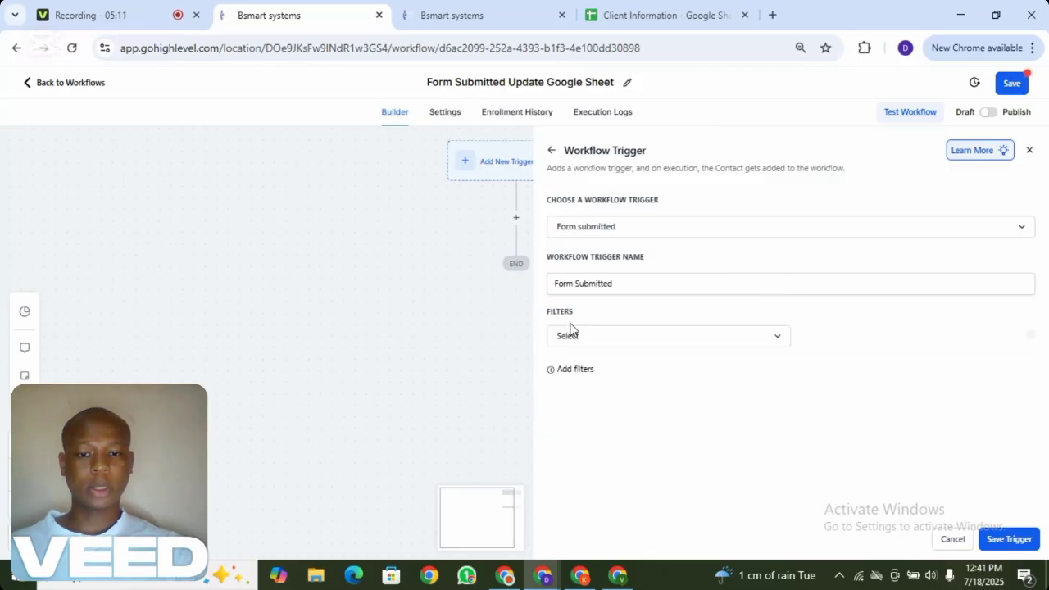
click(639, 336)
click(568, 421)
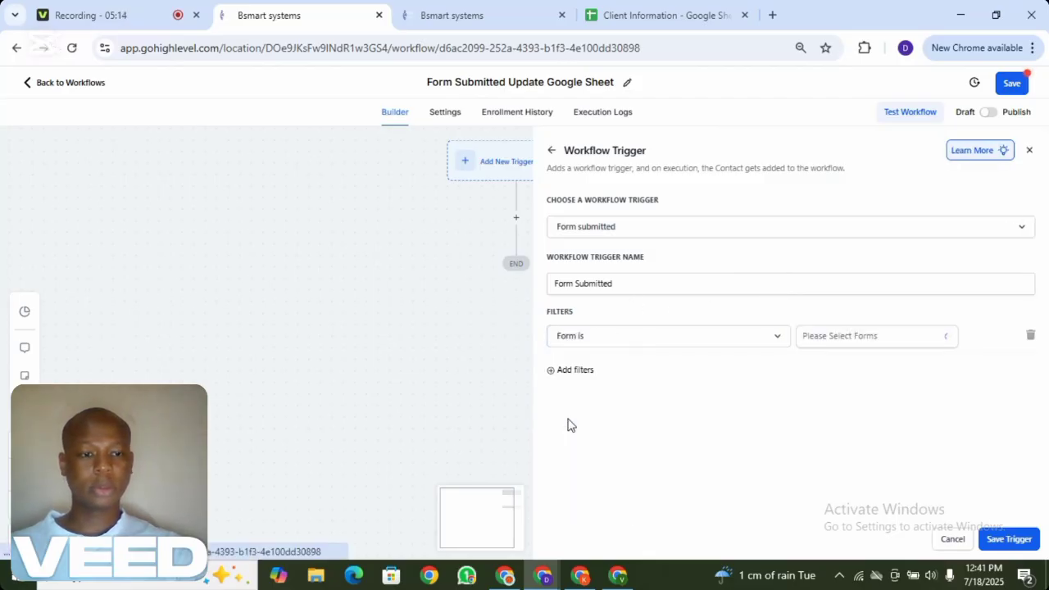
click(863, 345)
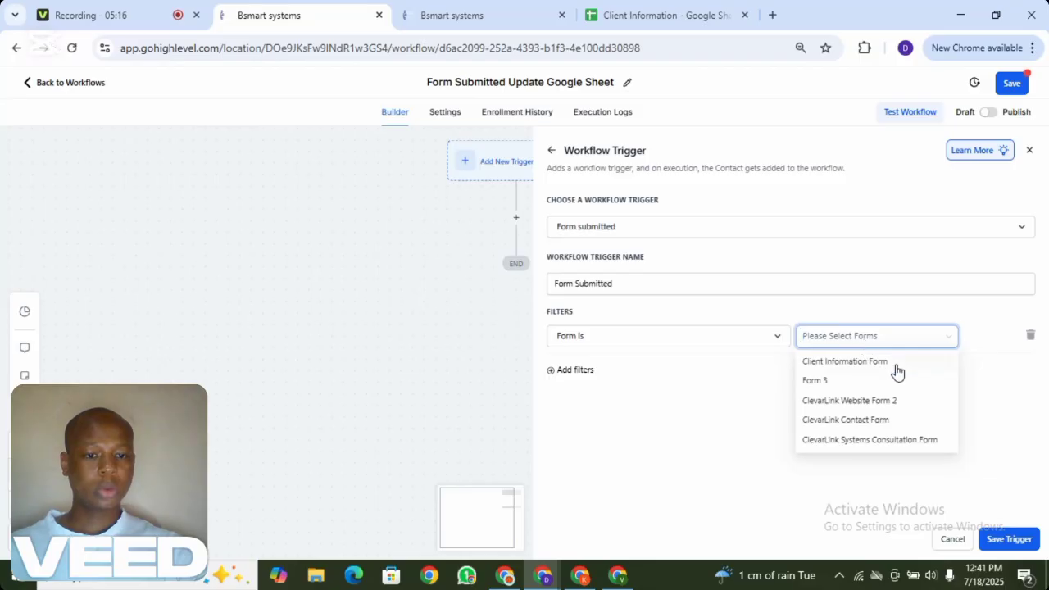
click(849, 363)
click(1002, 444)
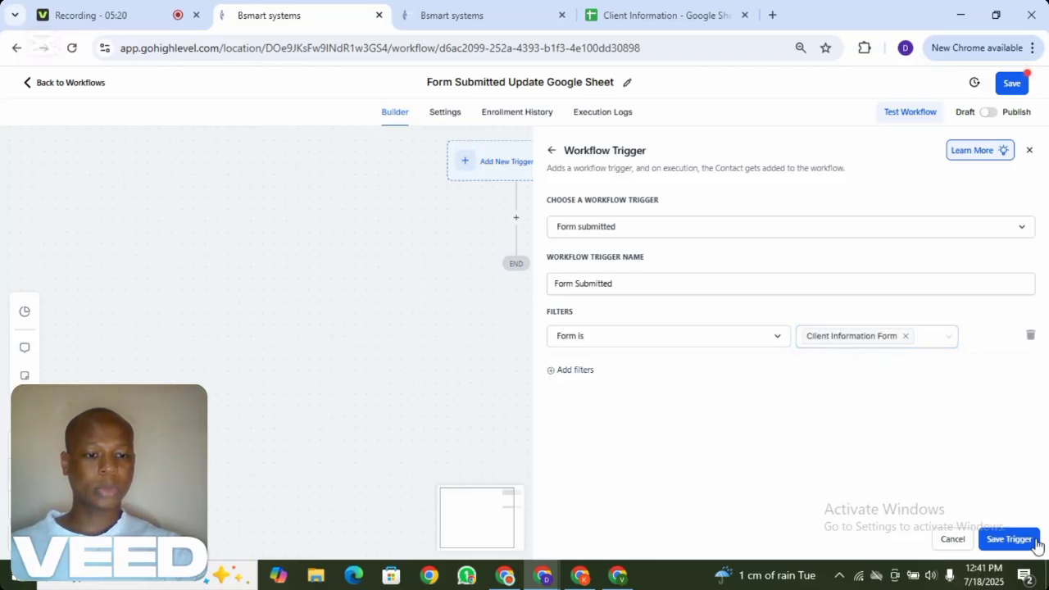
click(1009, 539)
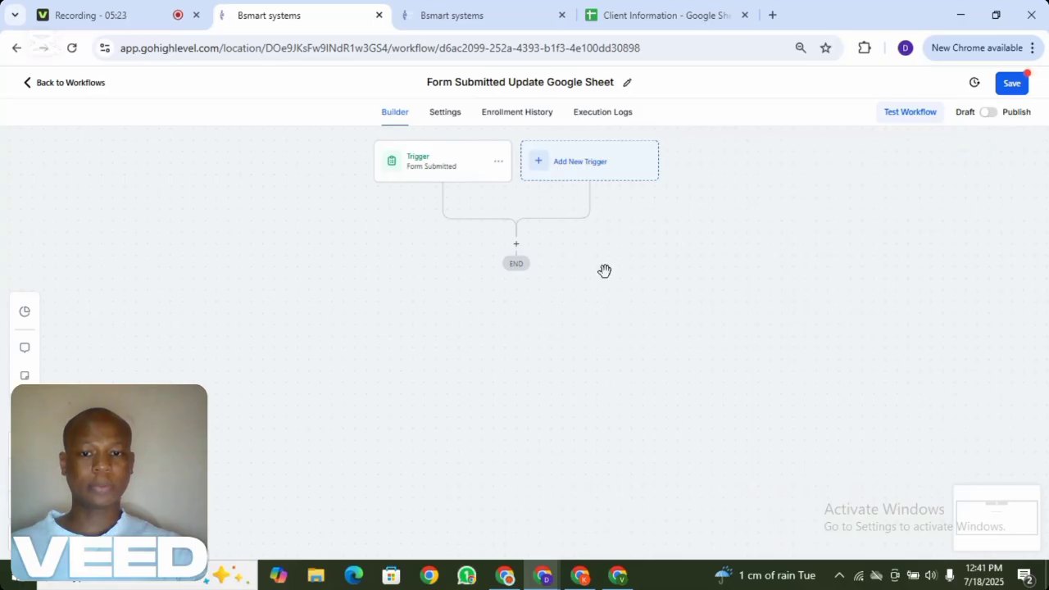
Add a Webhook action after the Form Submitted trigger with POST as the method
click(516, 247)
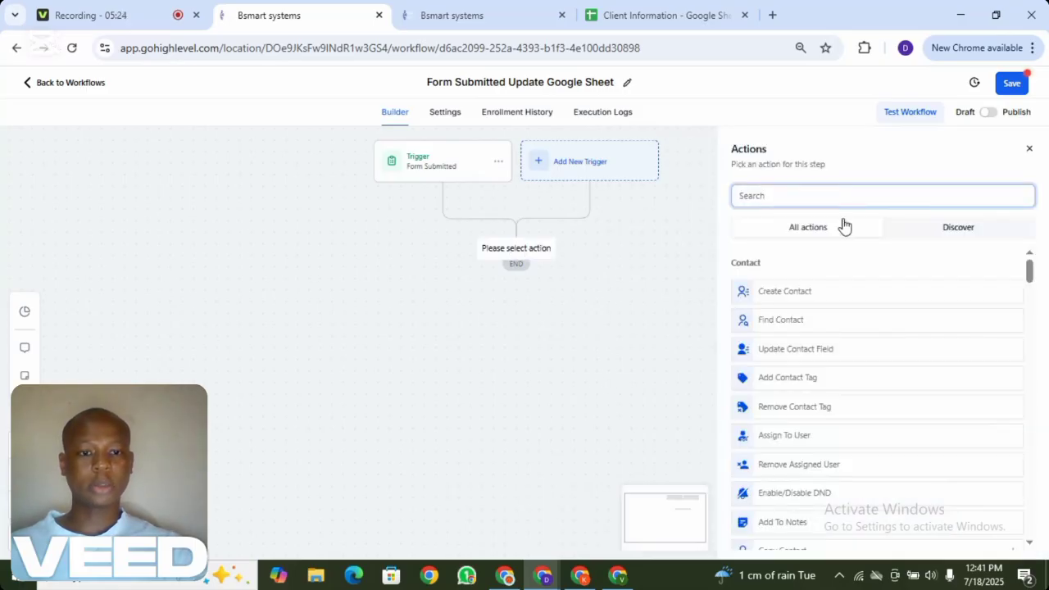
text(web)
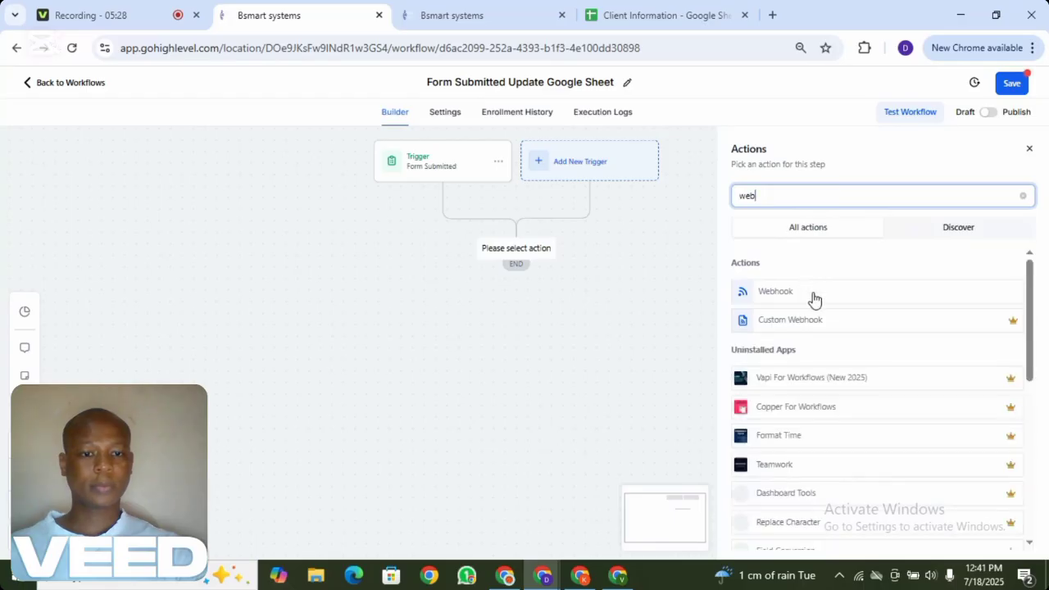
click(807, 298)
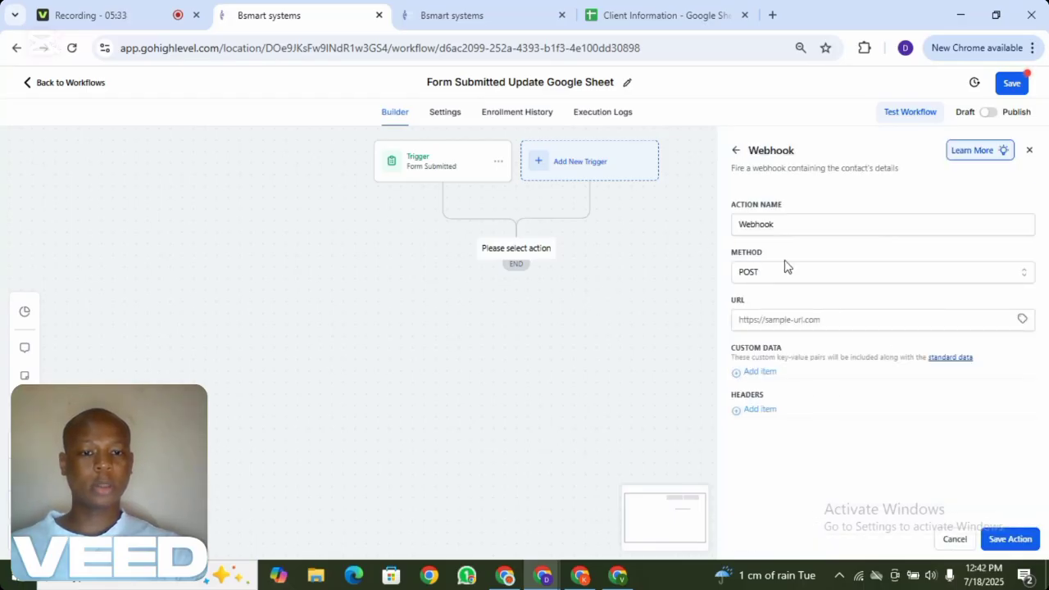
click(882, 278)
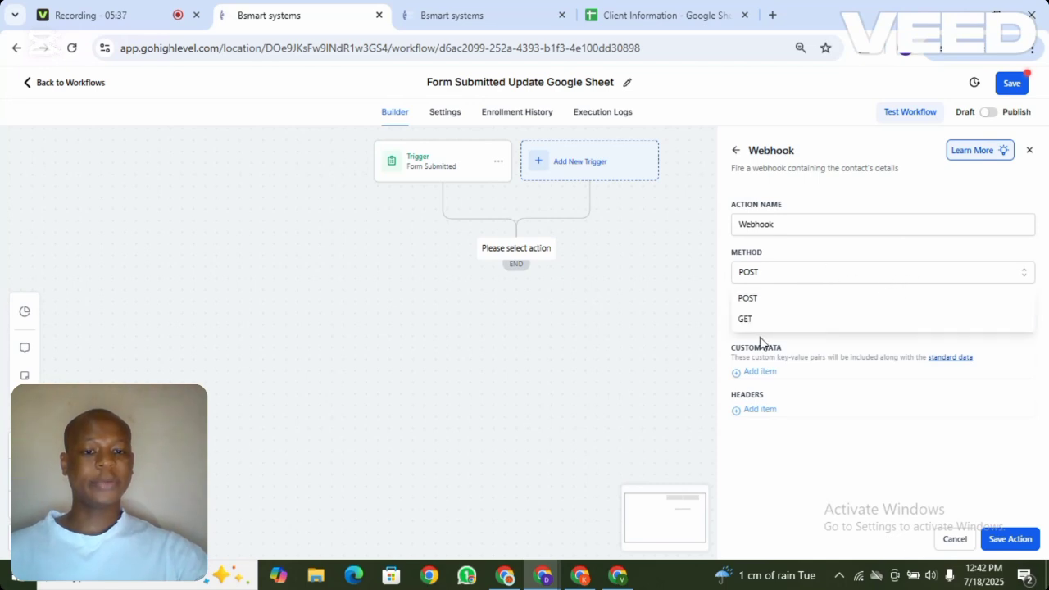
click(820, 251)
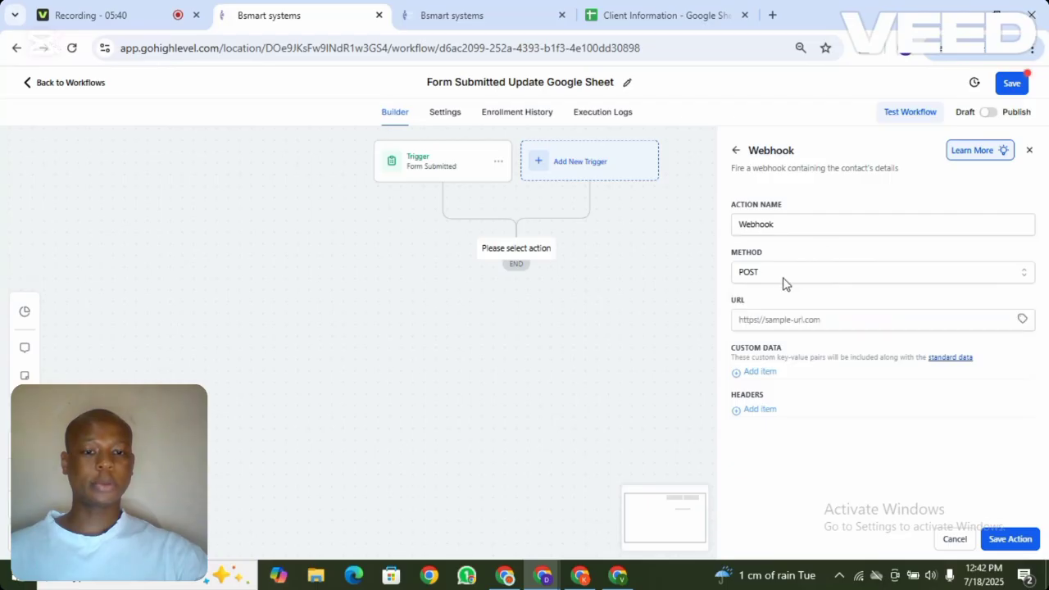
click(580, 575)
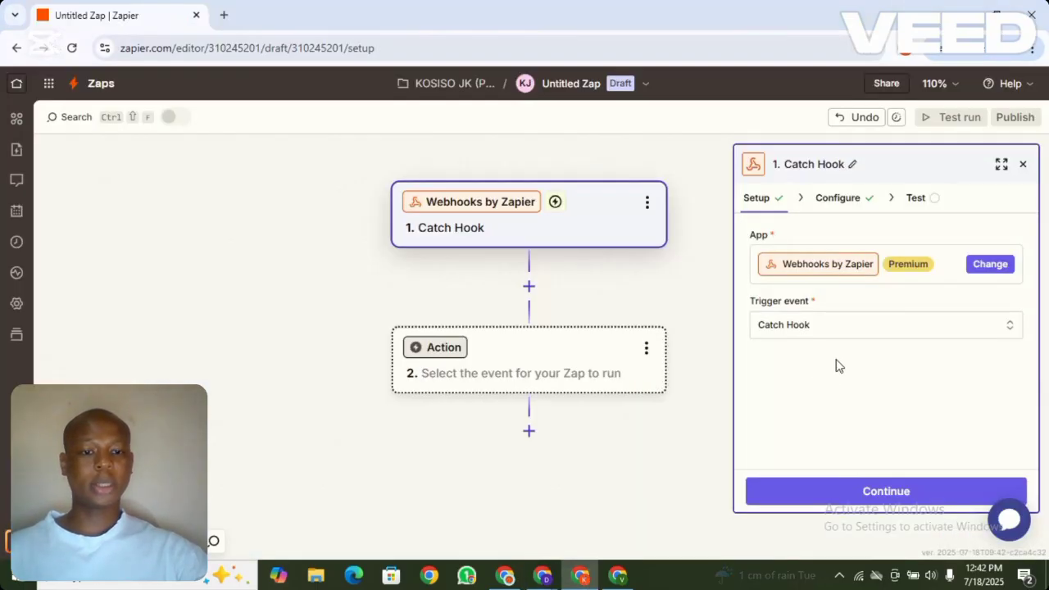
Move the Catch Hook trigger through setup and configuration, then copy the generated webhook URL
click(891, 492)
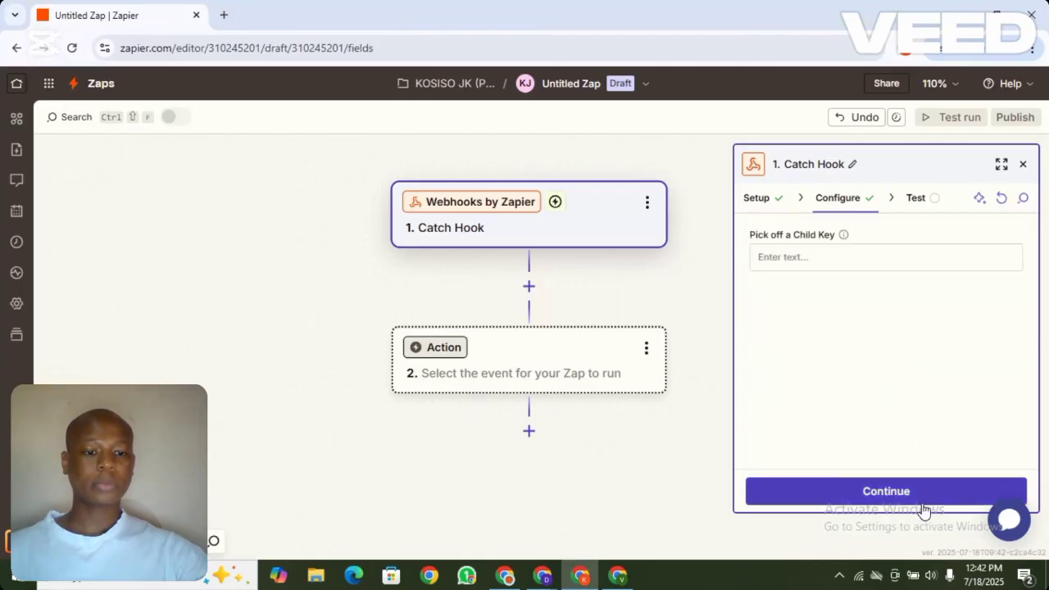
click(908, 496)
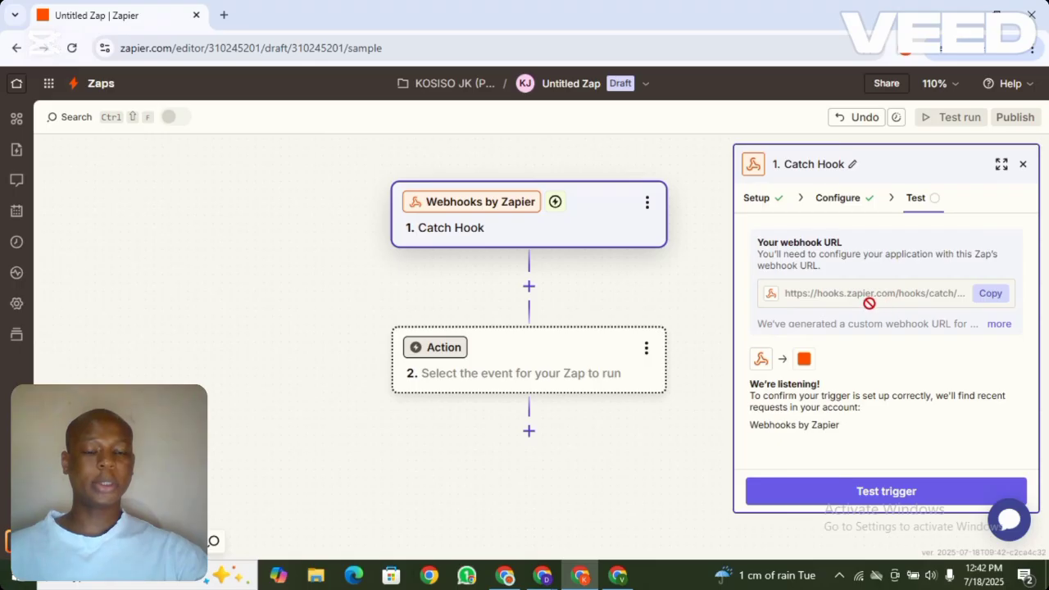
click(991, 296)
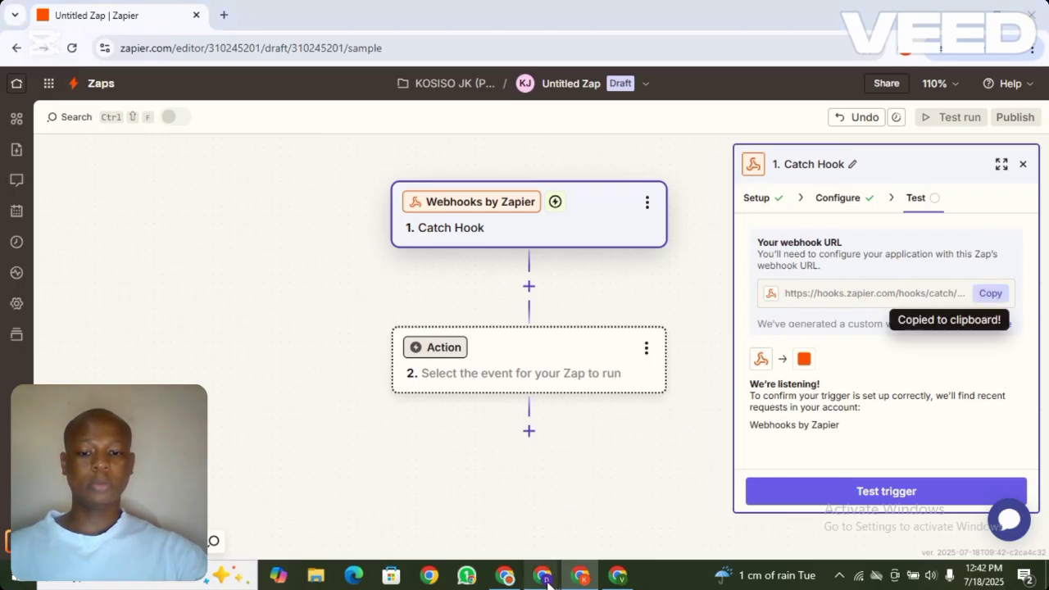
Paste the Zapier webhook URL into the Webhook action, save it and the workflow, then open the form builder
mouse_move(545, 577)
click(479, 513)
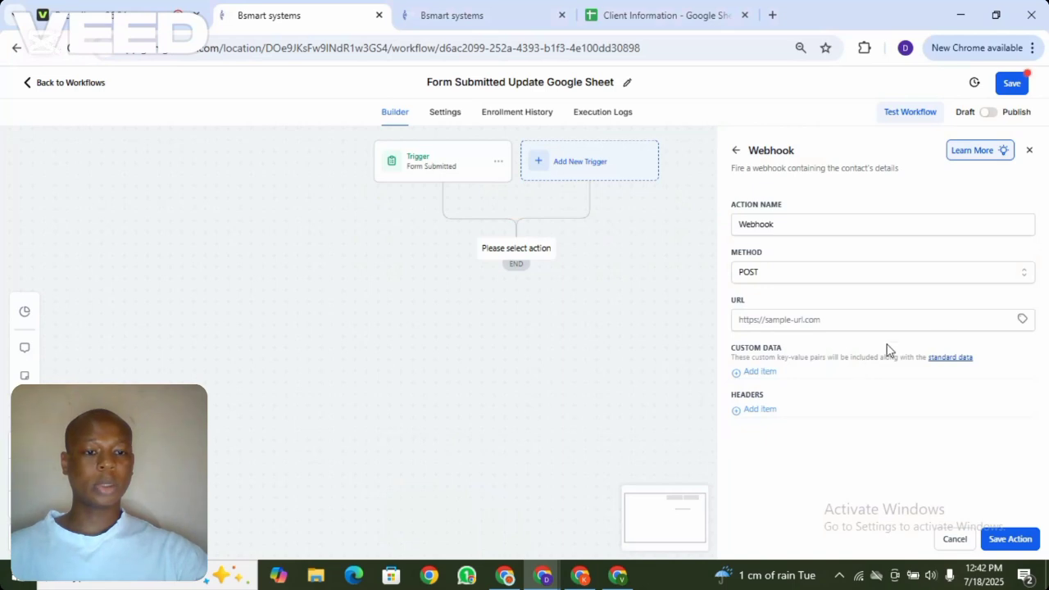
click(939, 321)
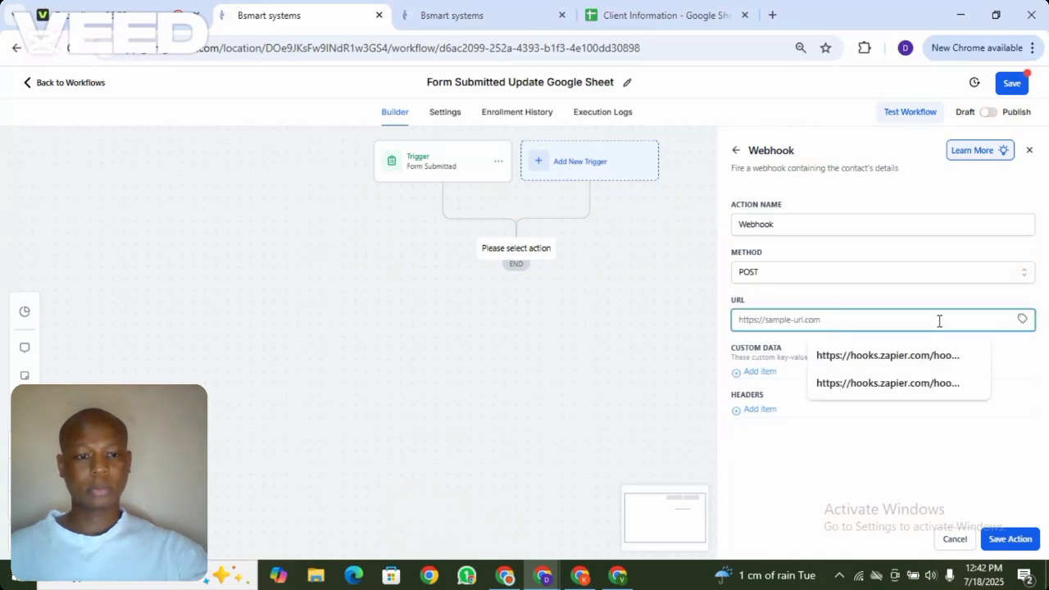
key(ctrl+v)
click(1009, 538)
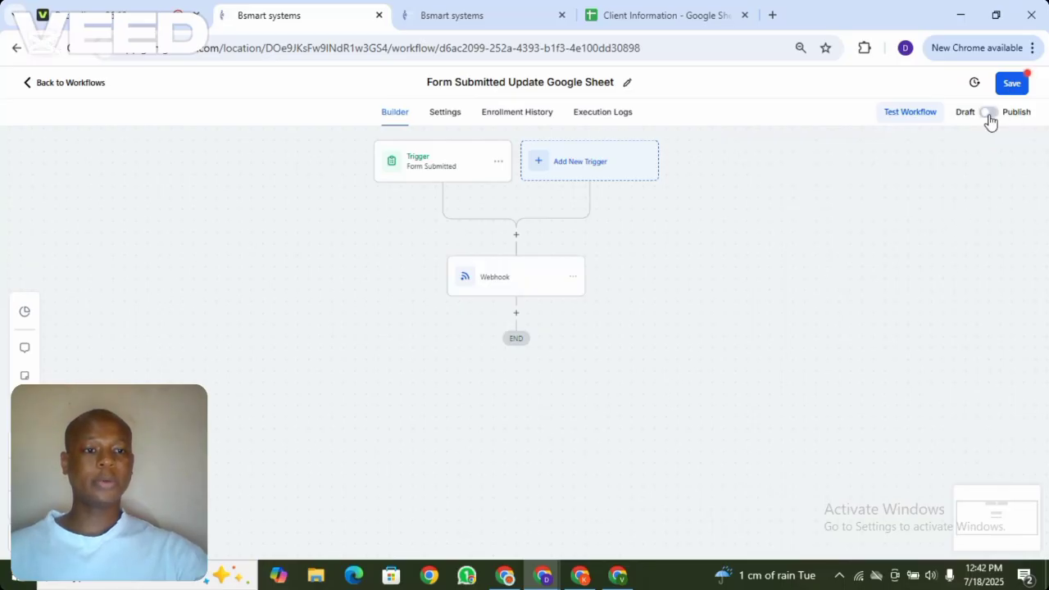
click(1016, 84)
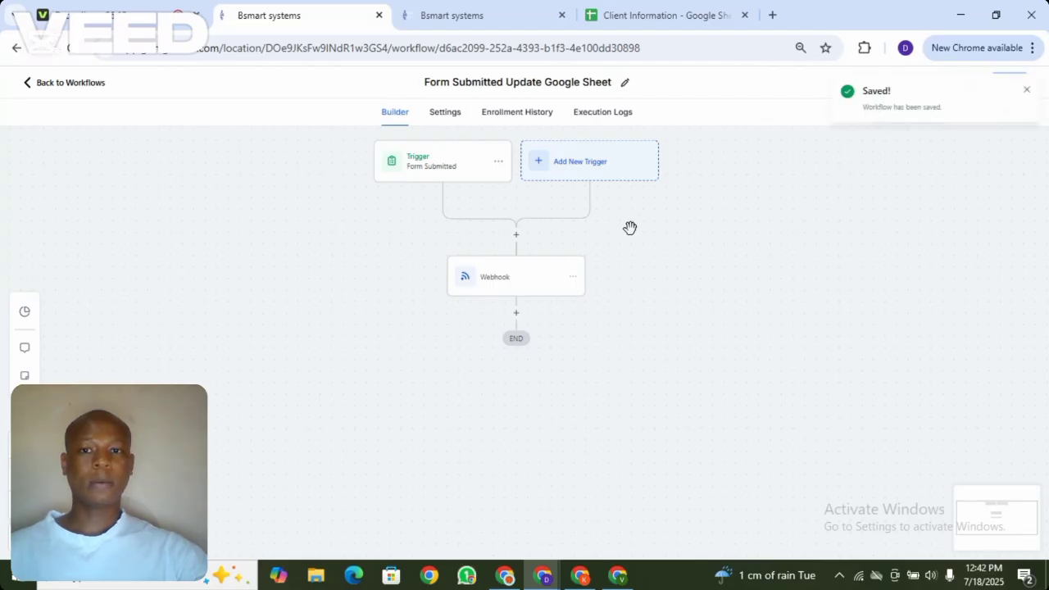
click(497, 10)
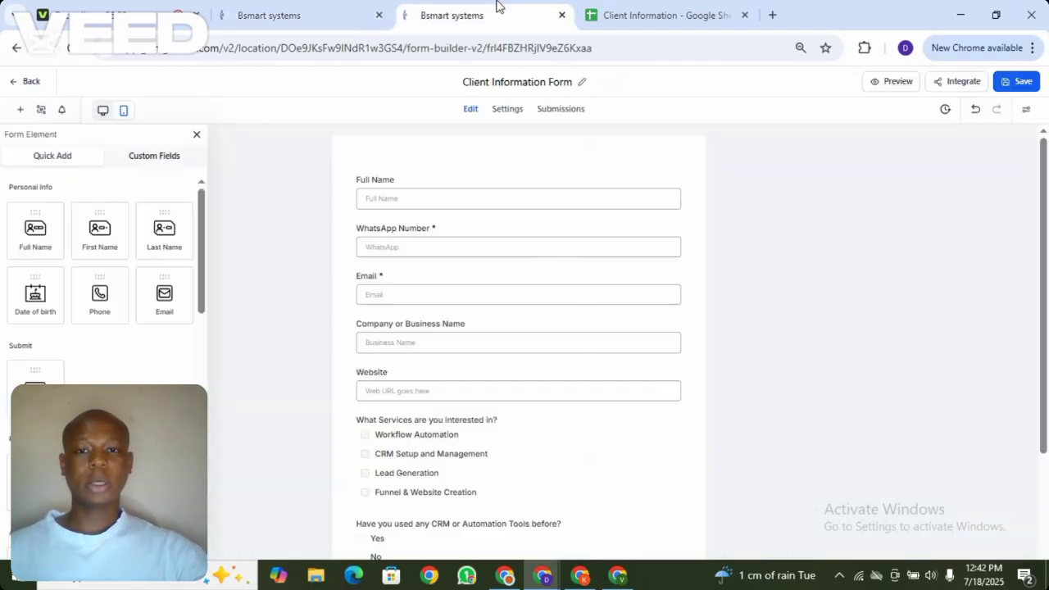
In the form preview, autofill name, WhatsApp and email, and enter ClevarLink as the business
click(900, 87)
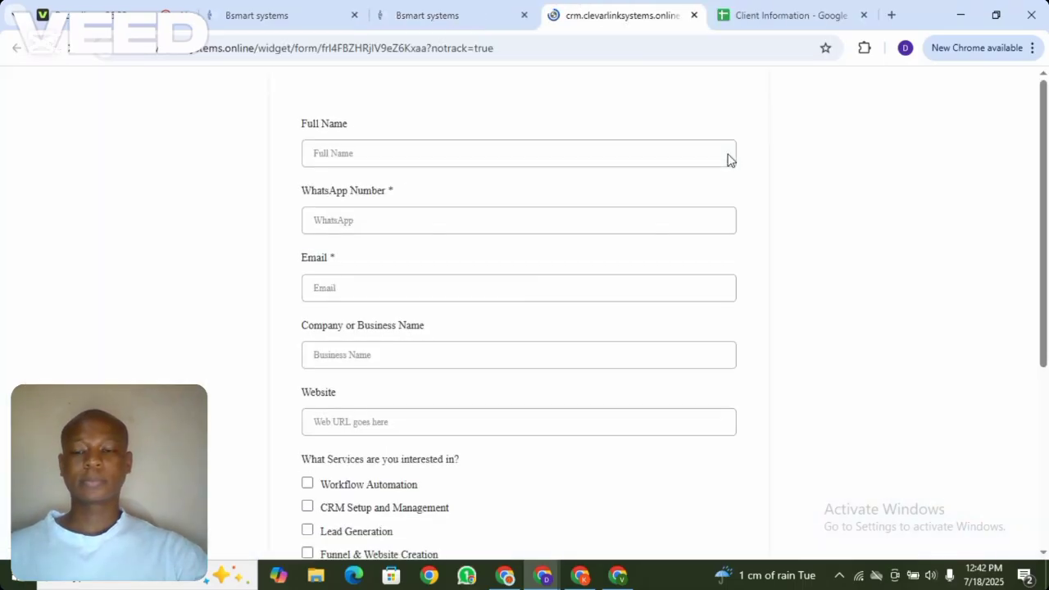
click(441, 153)
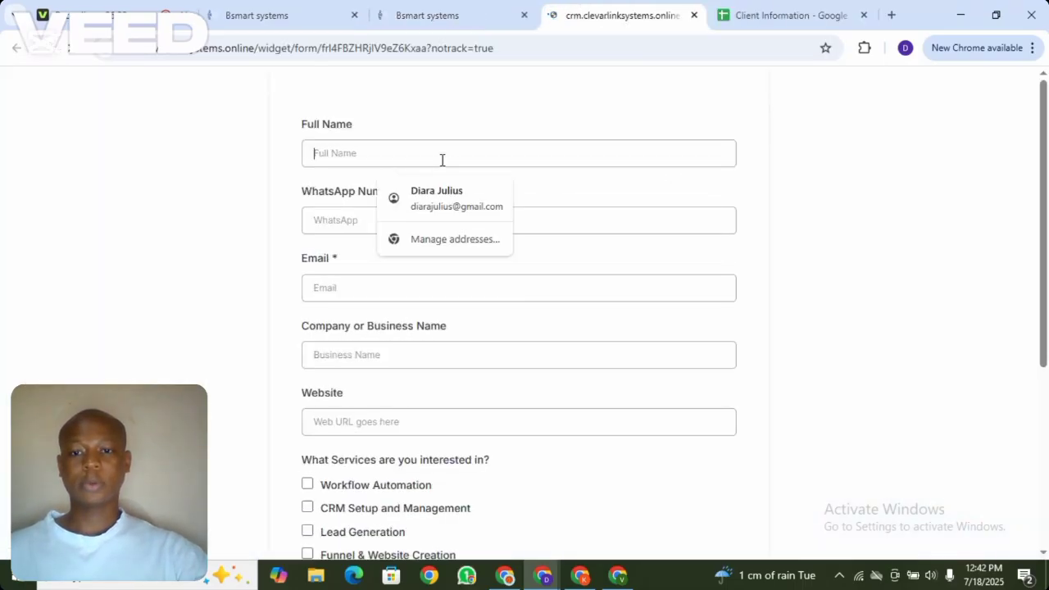
key(Escape)
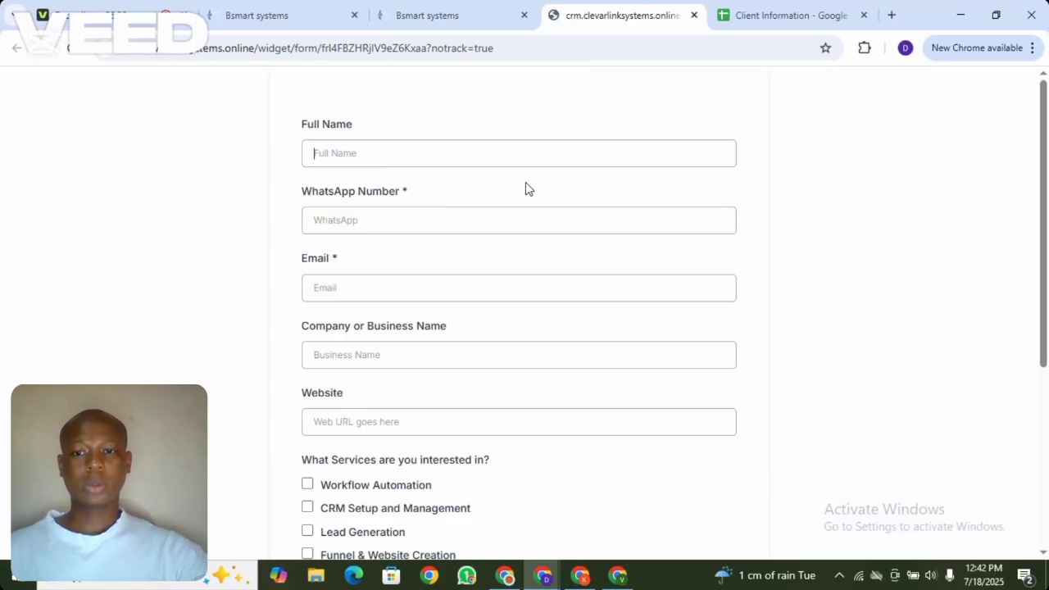
click(480, 156)
click(456, 192)
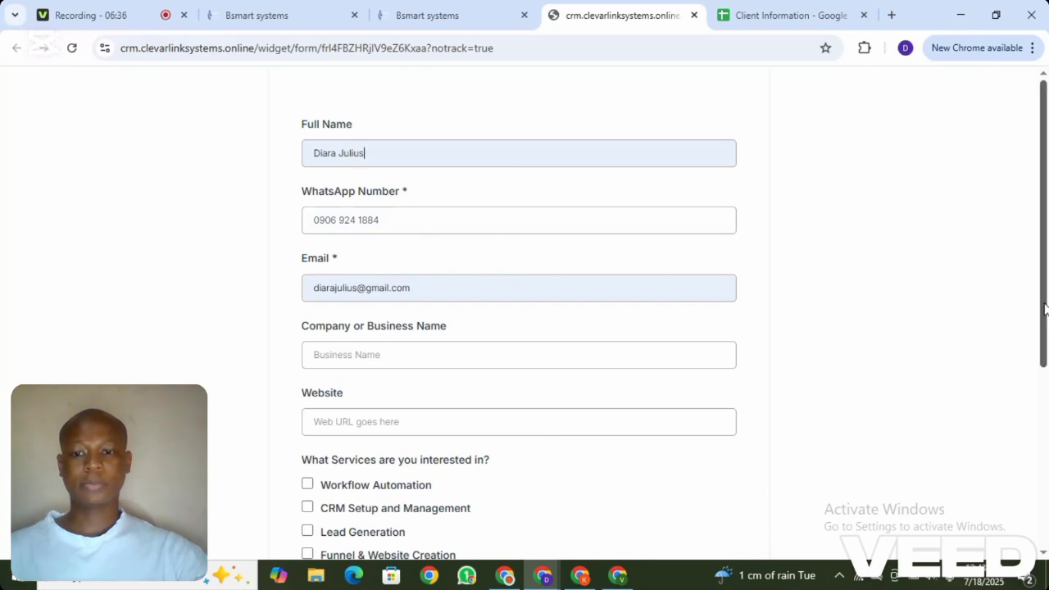
scroll(1043, 307, down, 1)
click(492, 285)
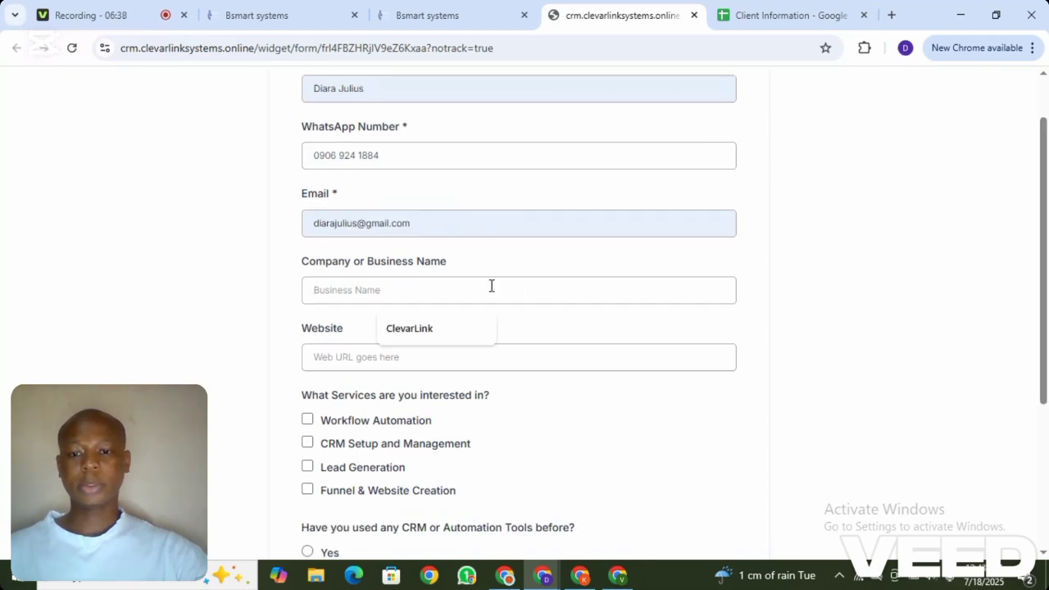
click(415, 332)
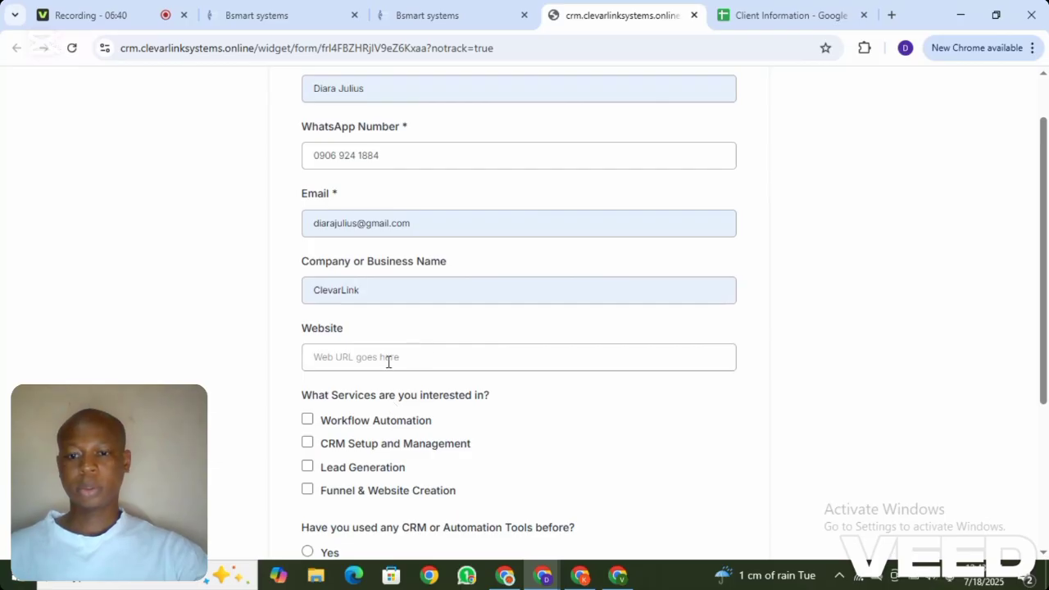
Enter the ClevarLink website, choose Lead Generation, prior CRM use and $5k - $10k, and submit
click(386, 358)
text(www.cl)
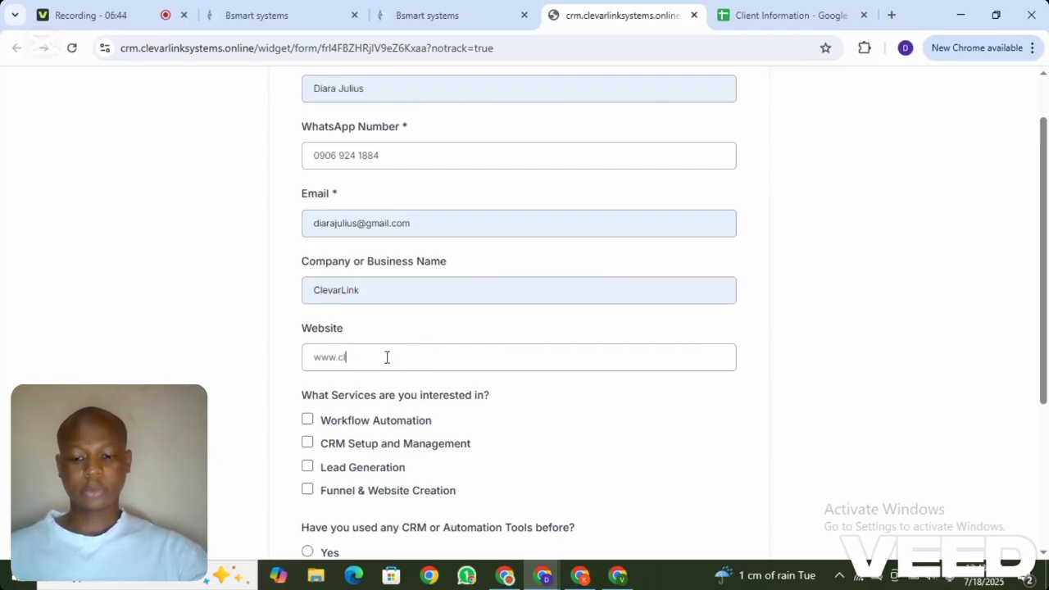
text(evarlinksystems.online)
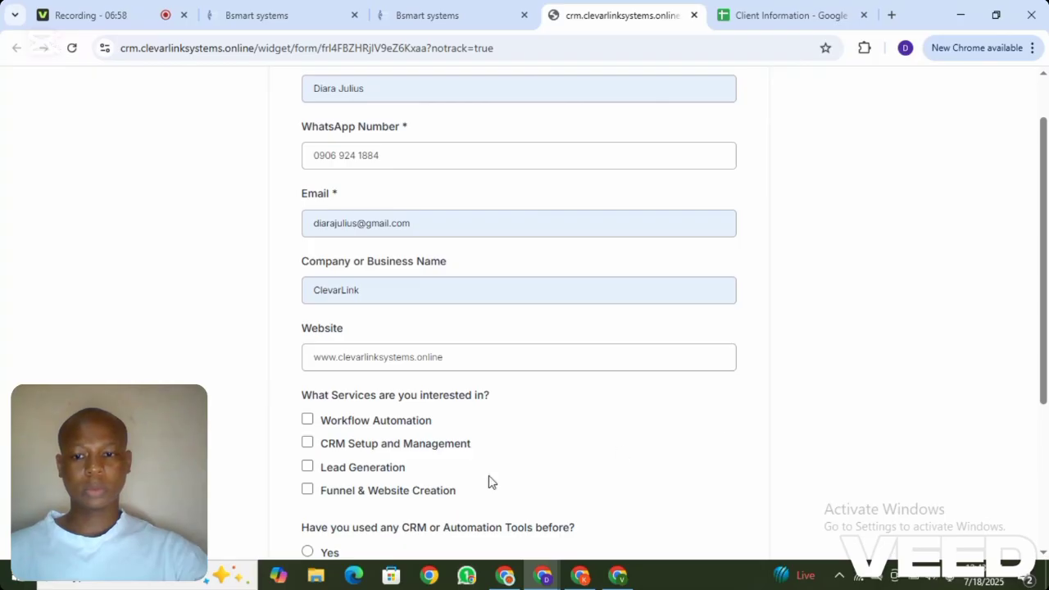
drag(1045, 385, 1045, 474)
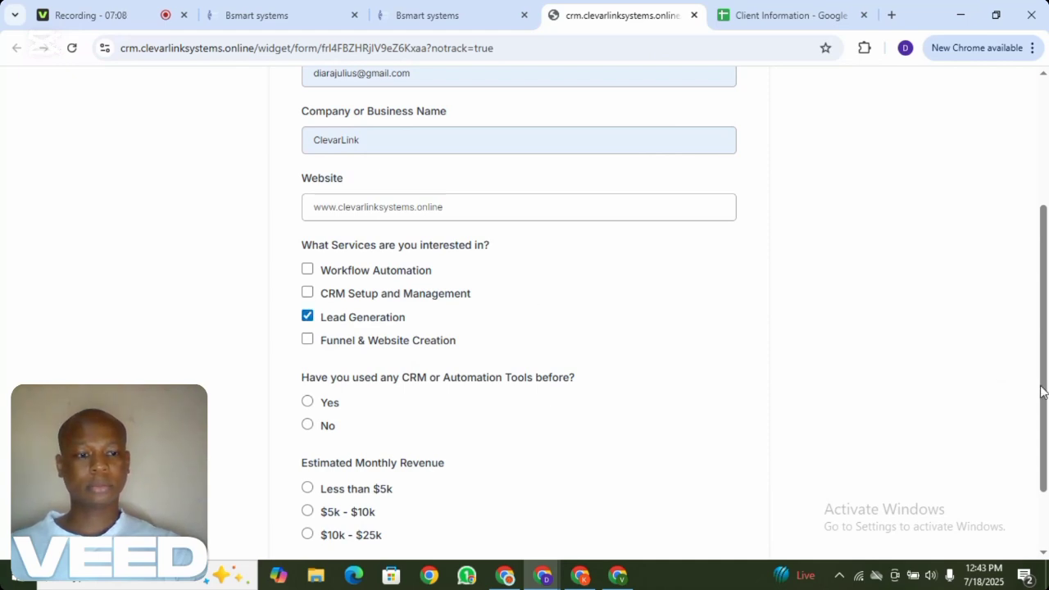
scroll(1043, 397, down, 1)
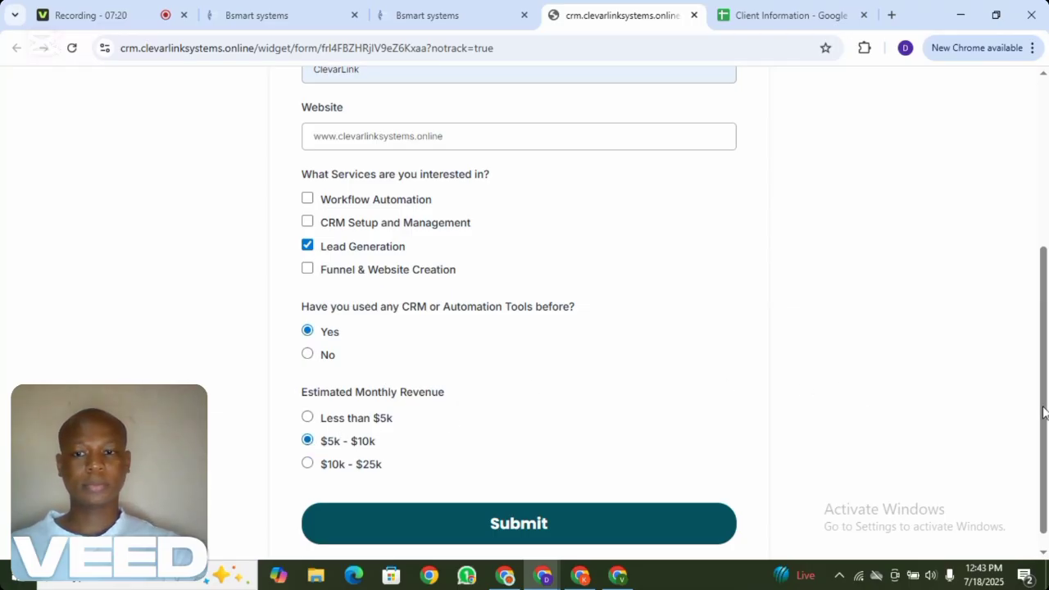
drag(1043, 412, 1045, 417)
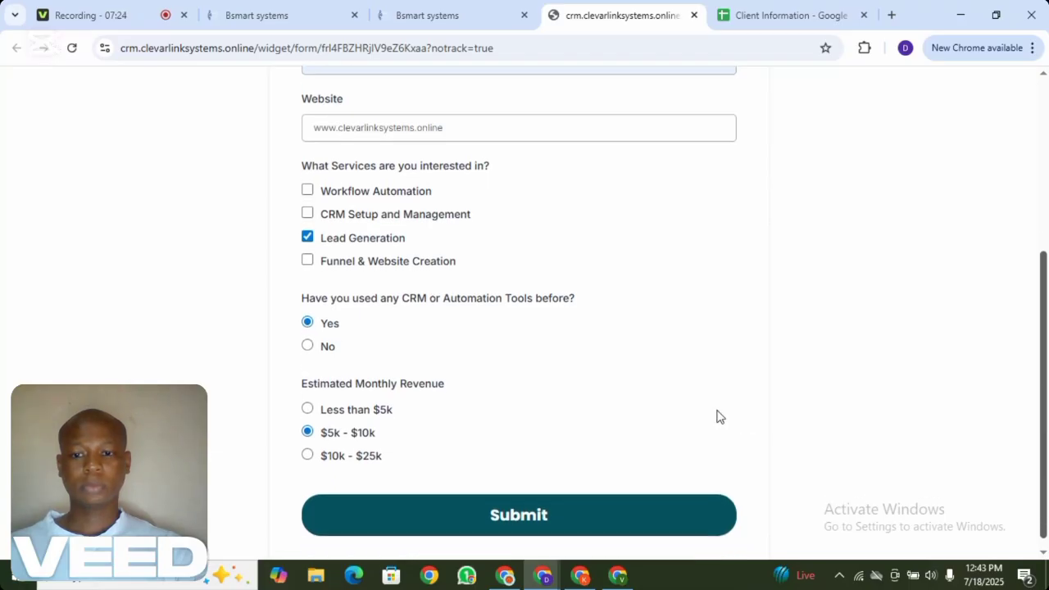
click(560, 521)
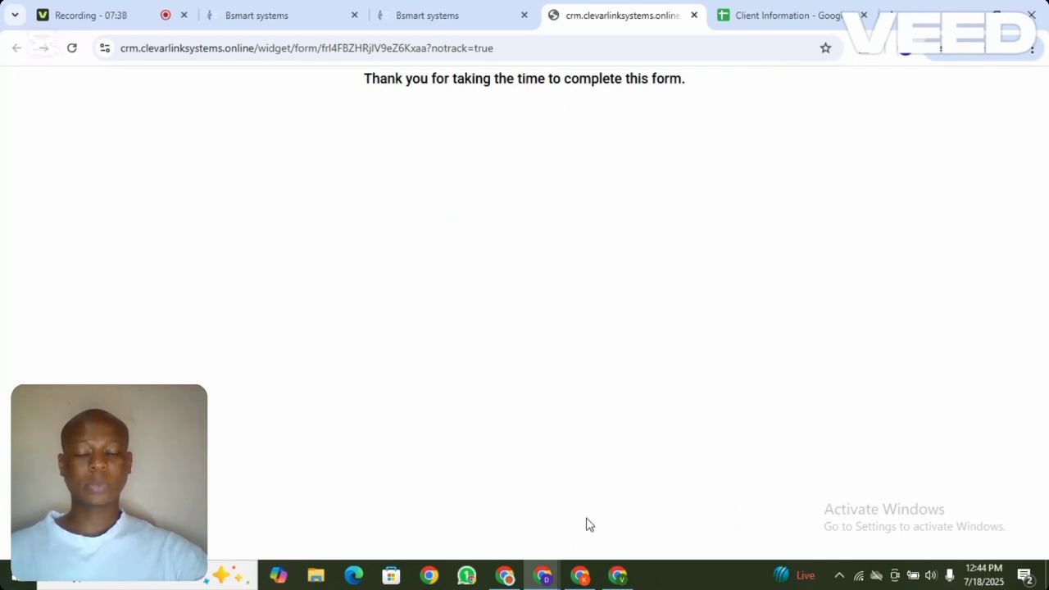
Test the trigger and continue with the caught form submission, request A
click(579, 575)
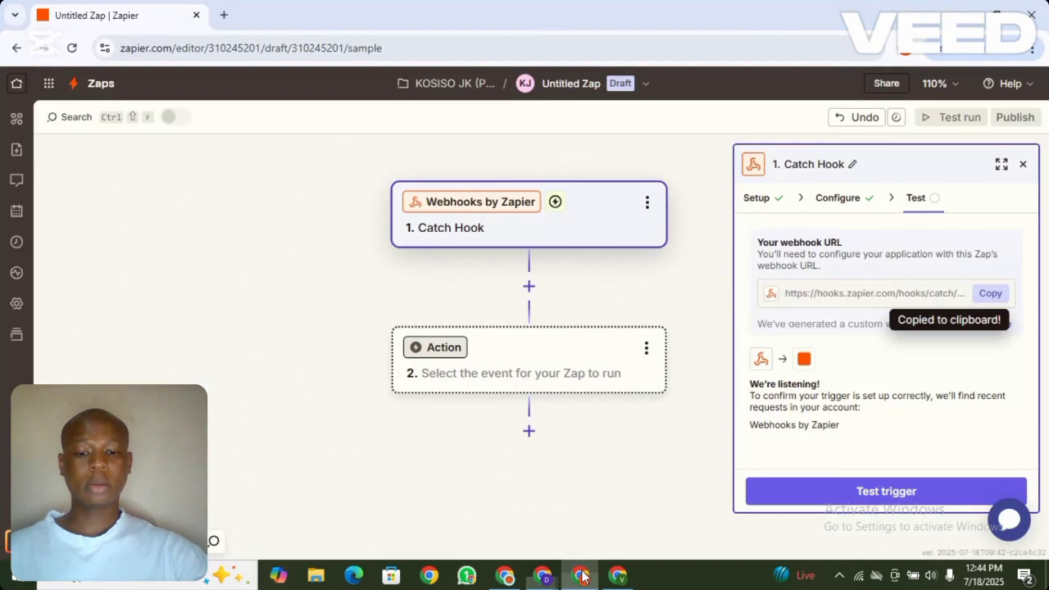
click(917, 491)
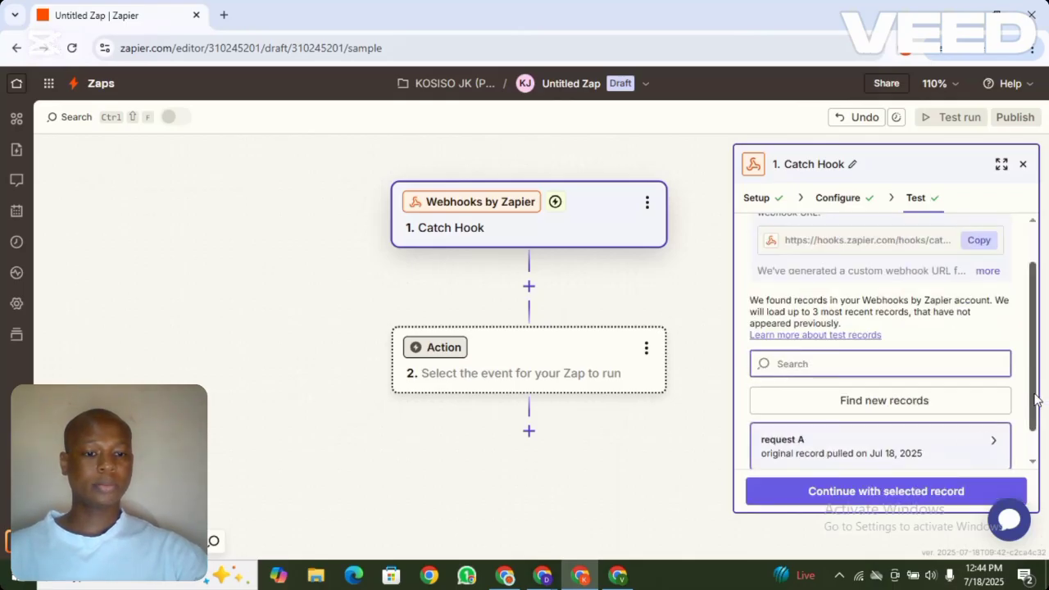
scroll(1036, 399, down, 2)
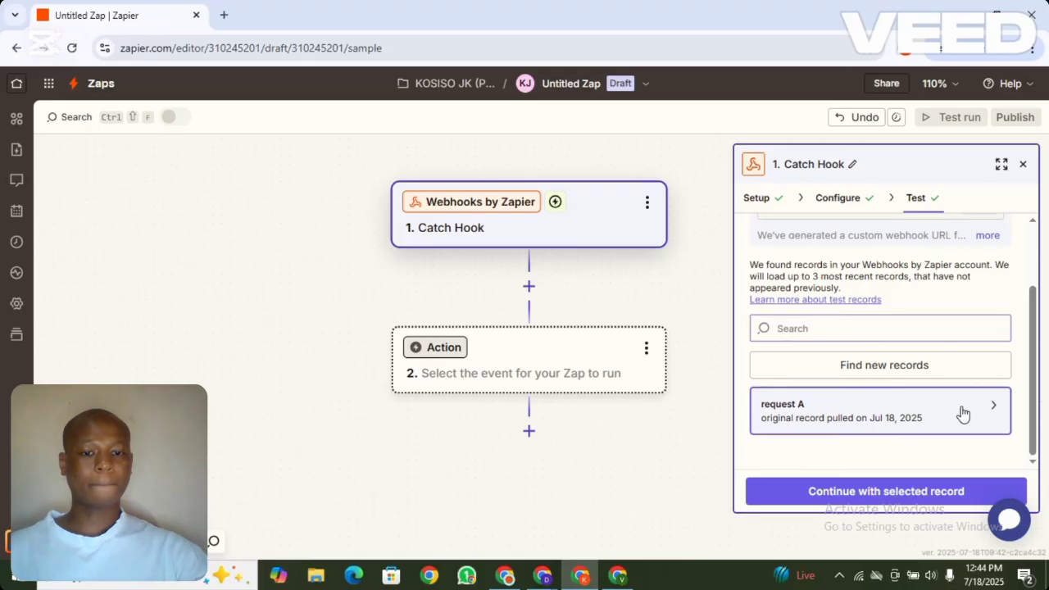
mouse_move(963, 414)
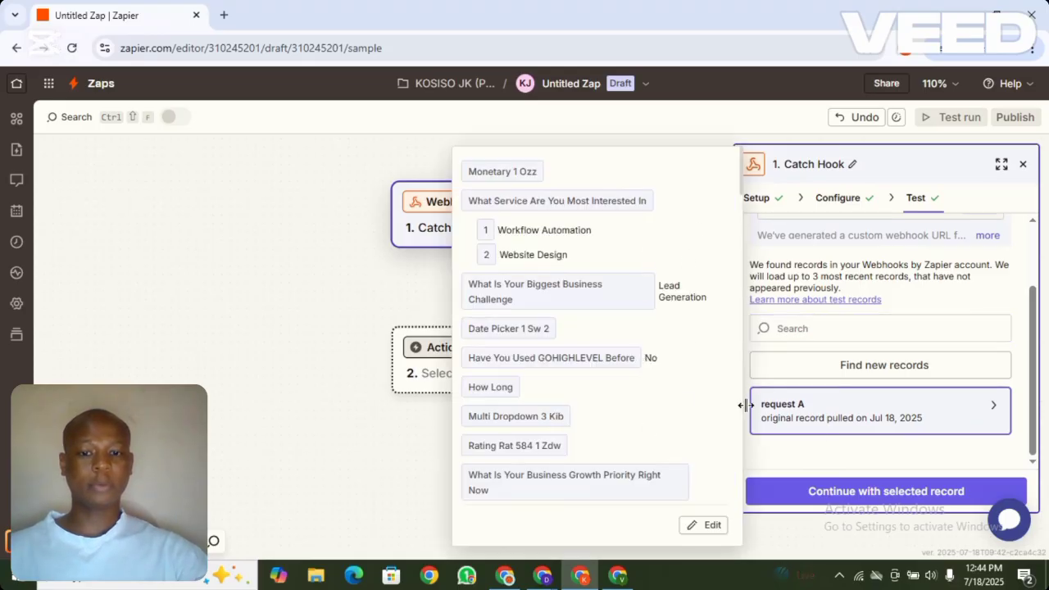
click(918, 495)
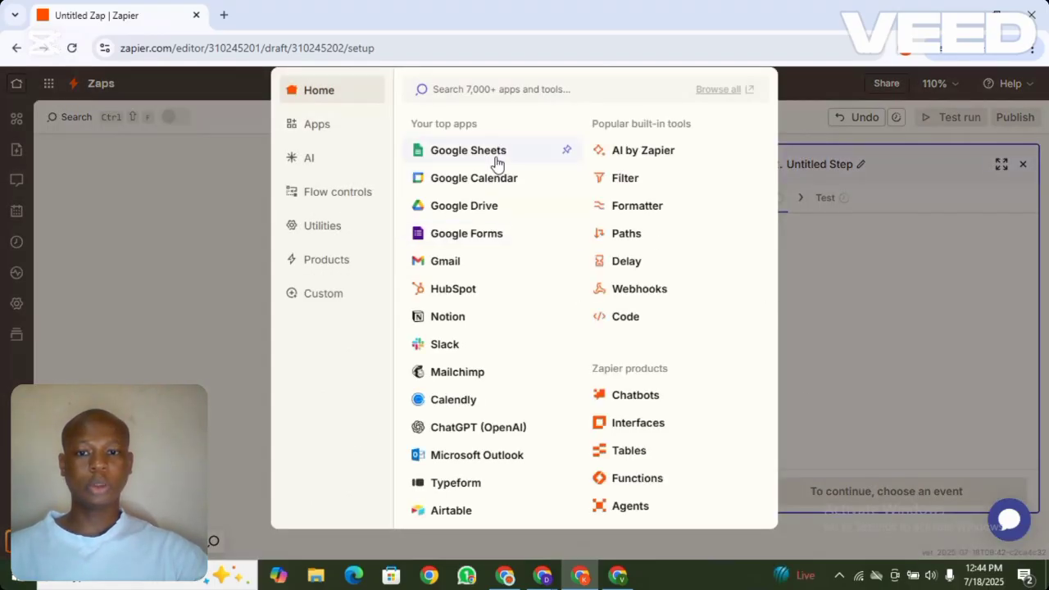
Make step 2 a Google Sheets Create Spreadsheet Row action, keeping the connected account
click(461, 159)
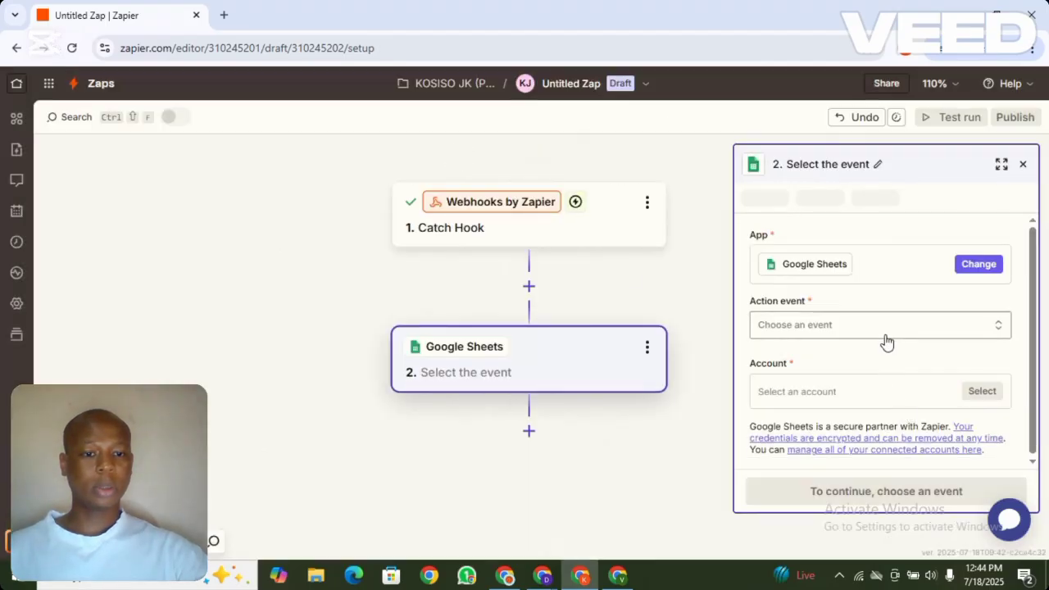
click(885, 338)
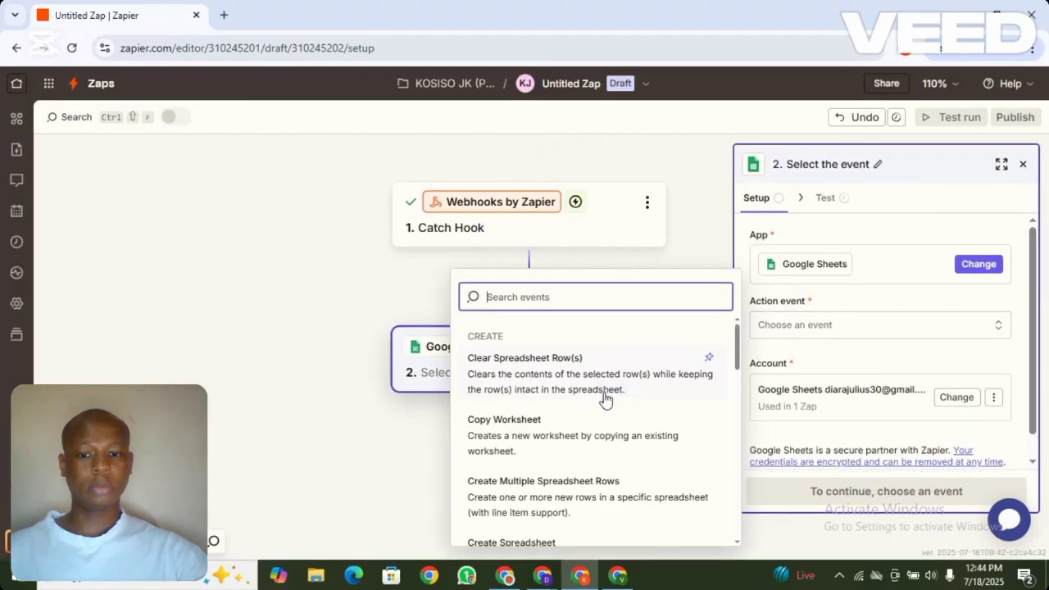
drag(737, 348, 740, 402)
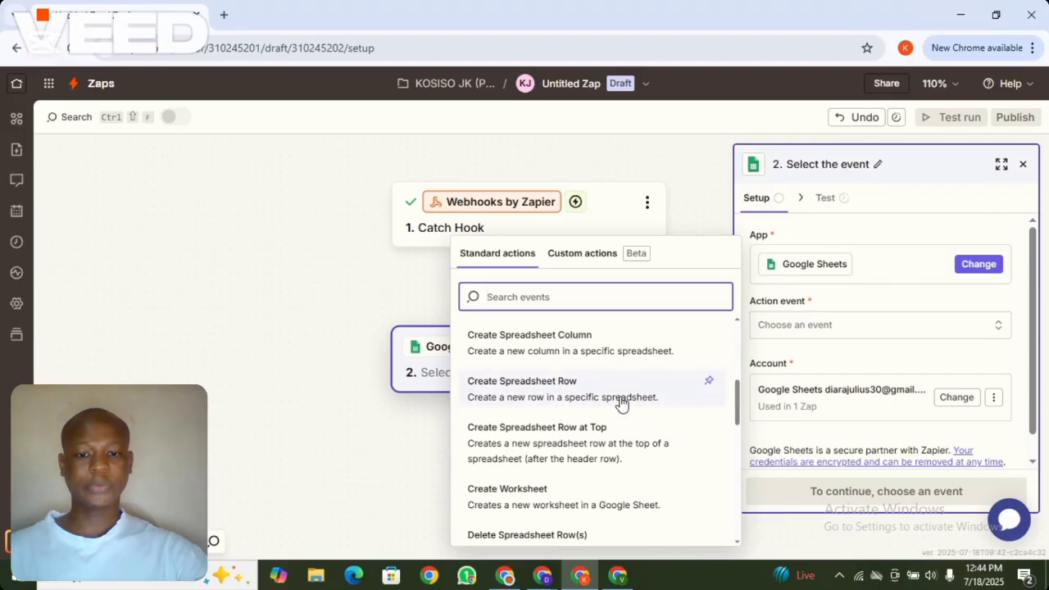
click(576, 396)
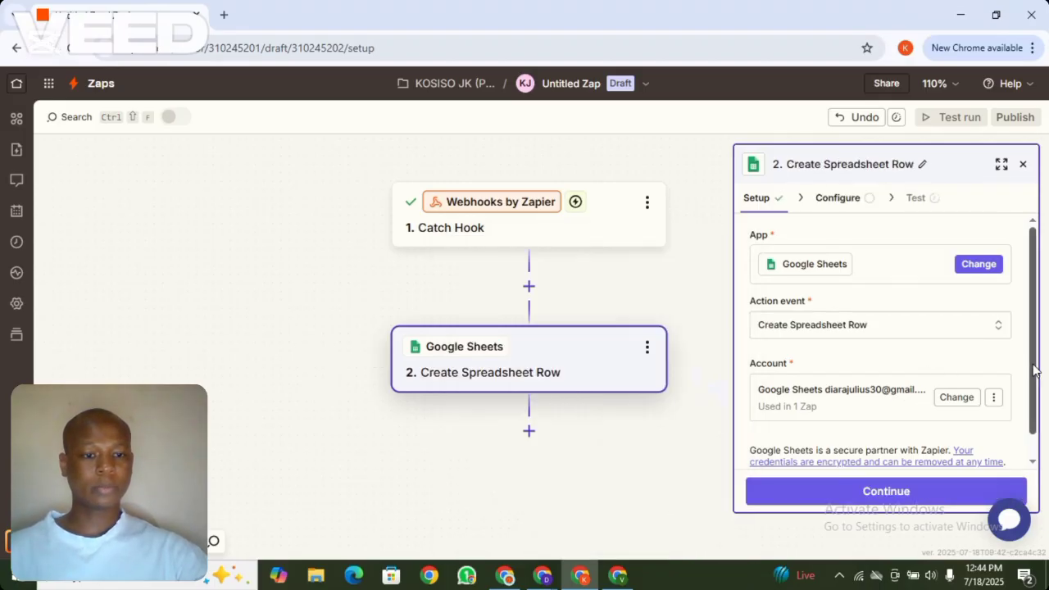
scroll(1034, 370, down, 2)
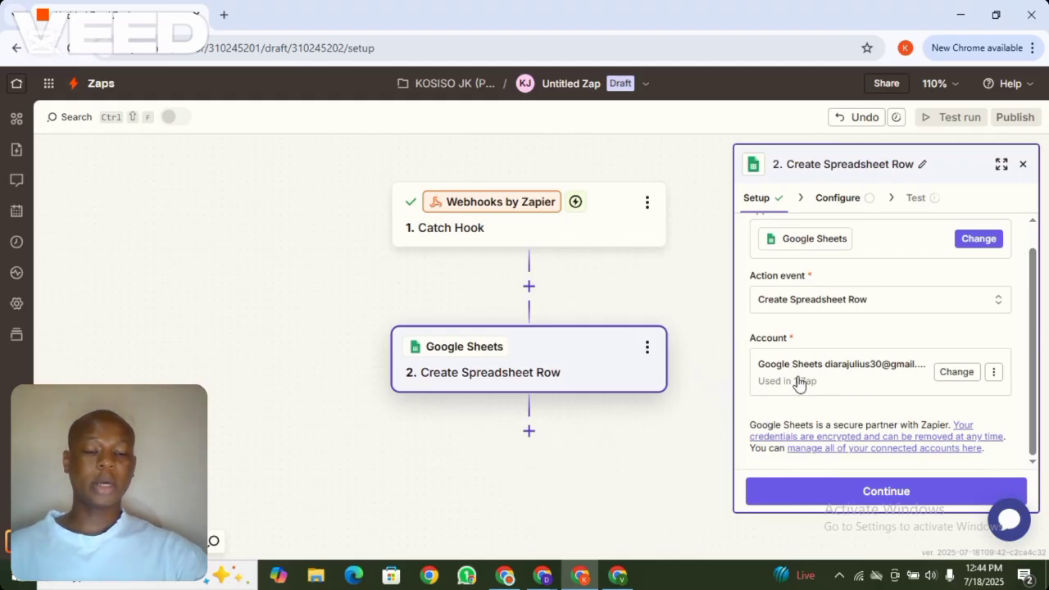
click(856, 386)
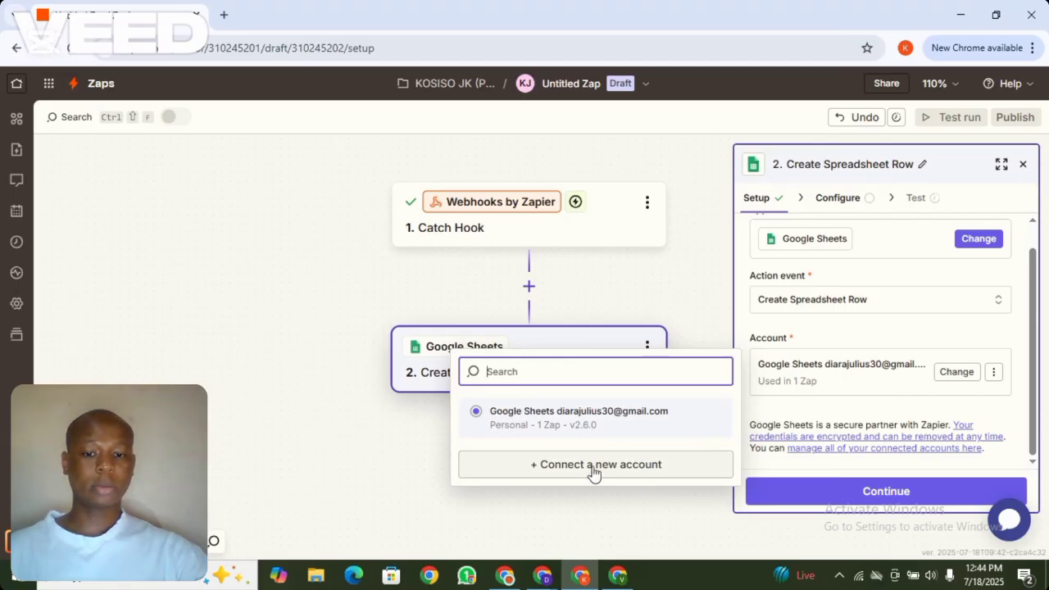
click(820, 411)
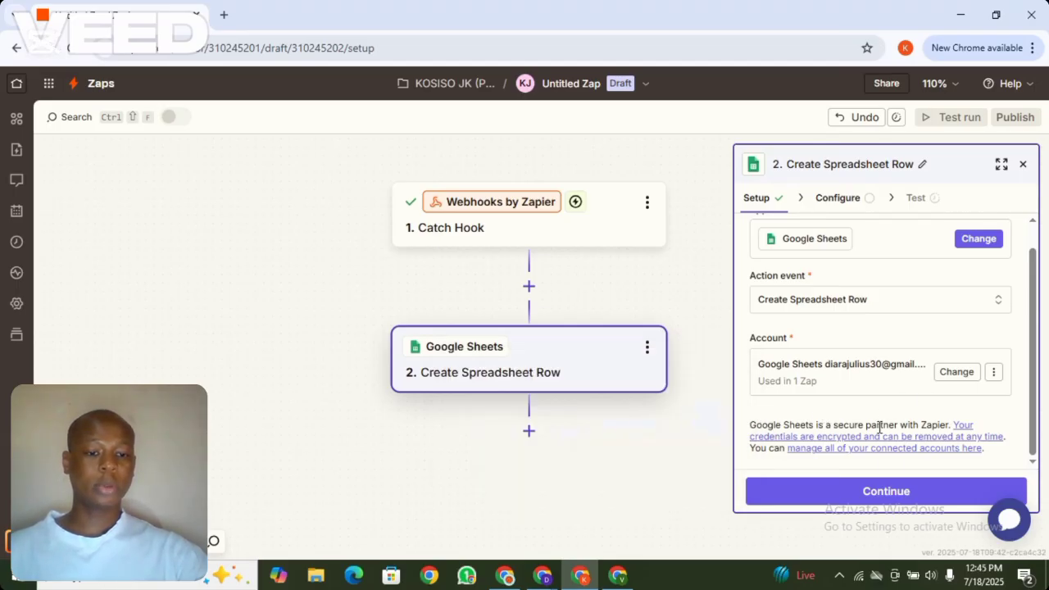
Set Drive to My Google Drive and check the Client Information spreadsheet tab
click(891, 493)
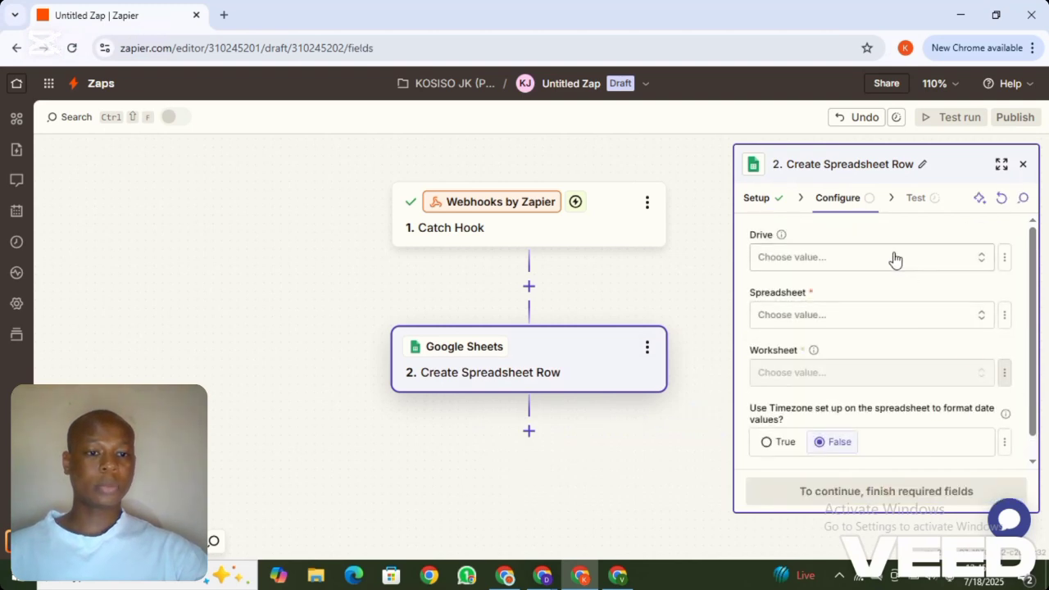
click(888, 257)
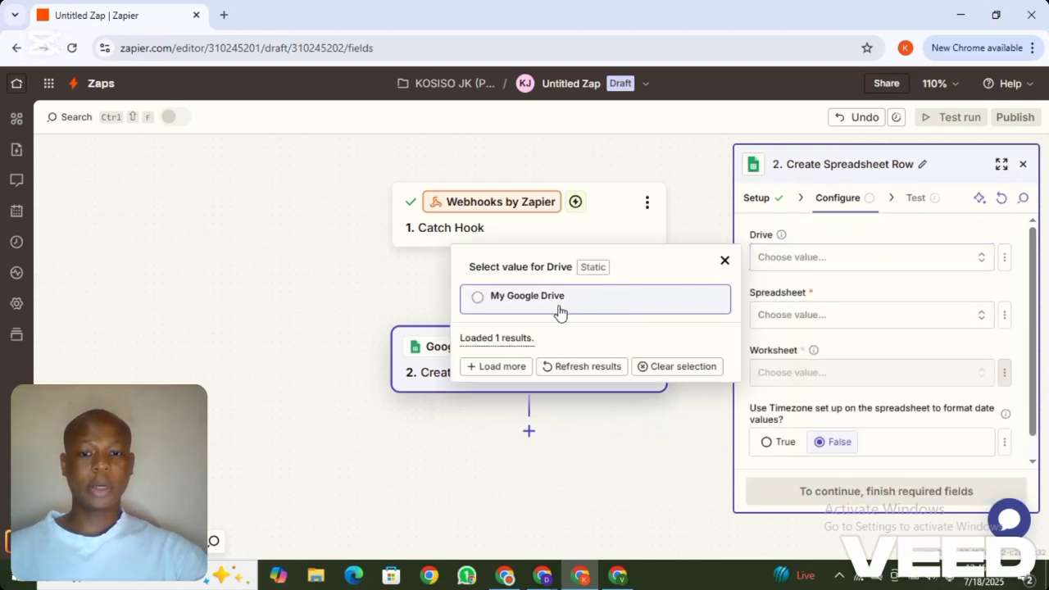
click(555, 301)
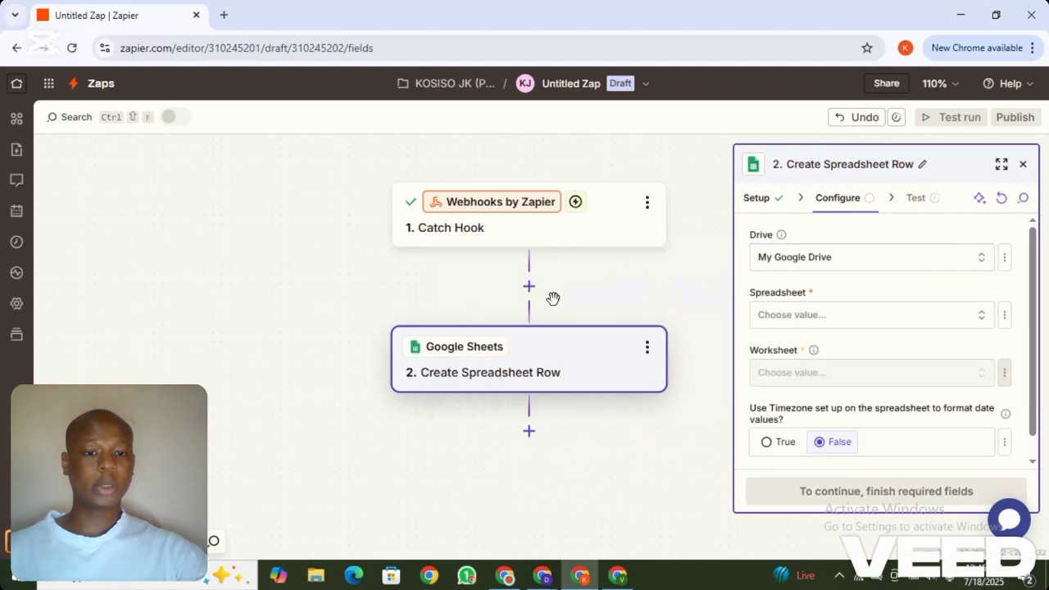
click(863, 321)
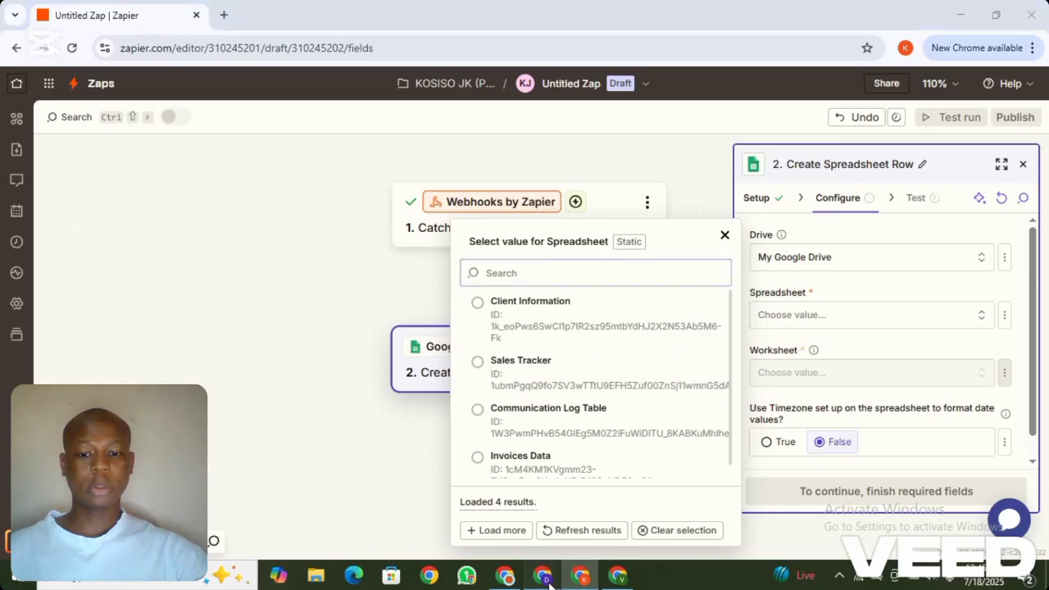
mouse_move(545, 578)
click(470, 536)
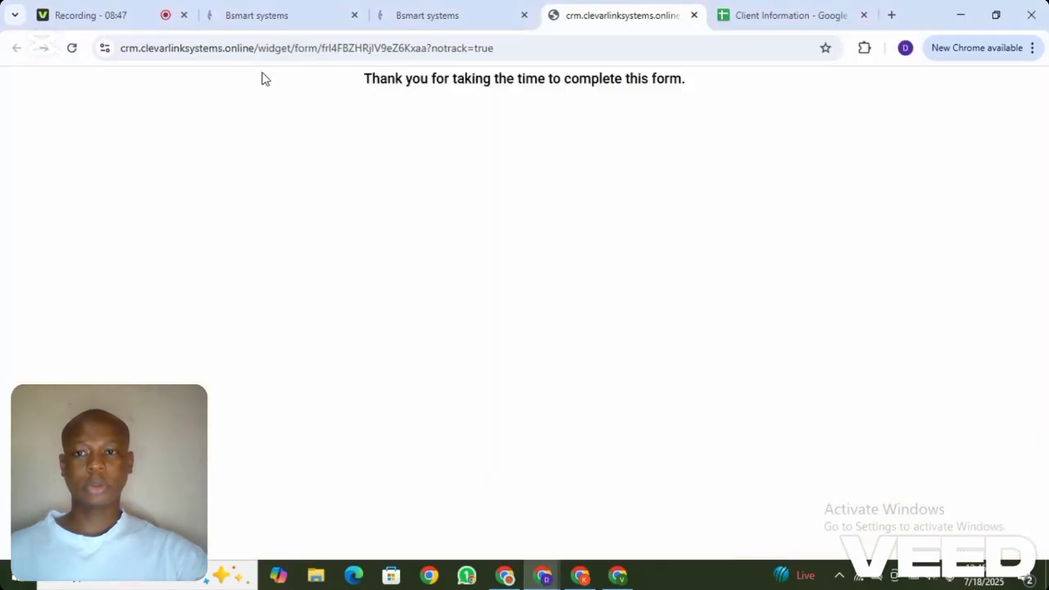
click(752, 7)
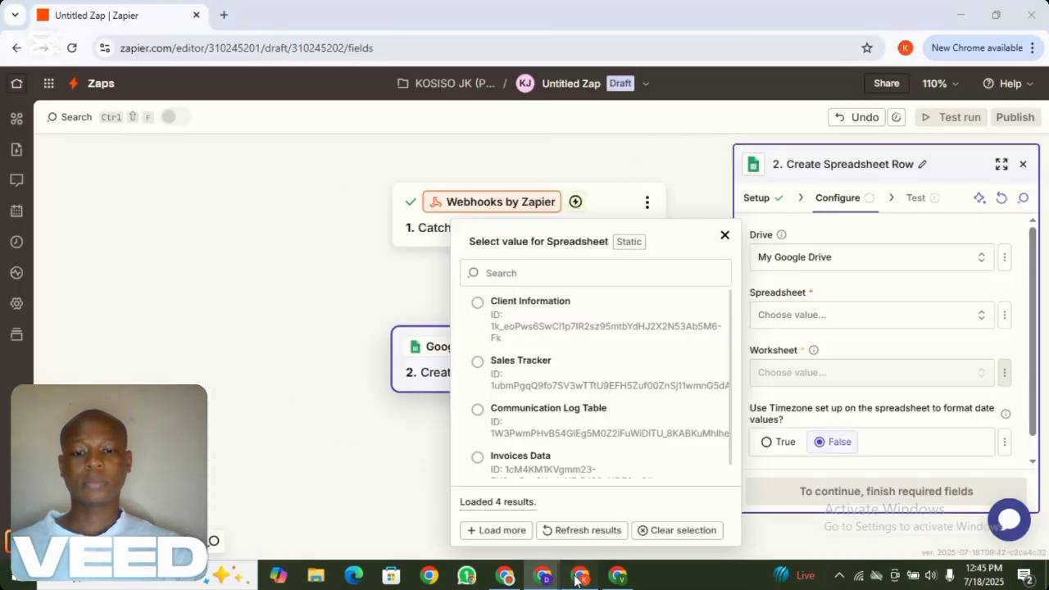
Select the Client Information spreadsheet and its Sheet1 worksheet
click(580, 576)
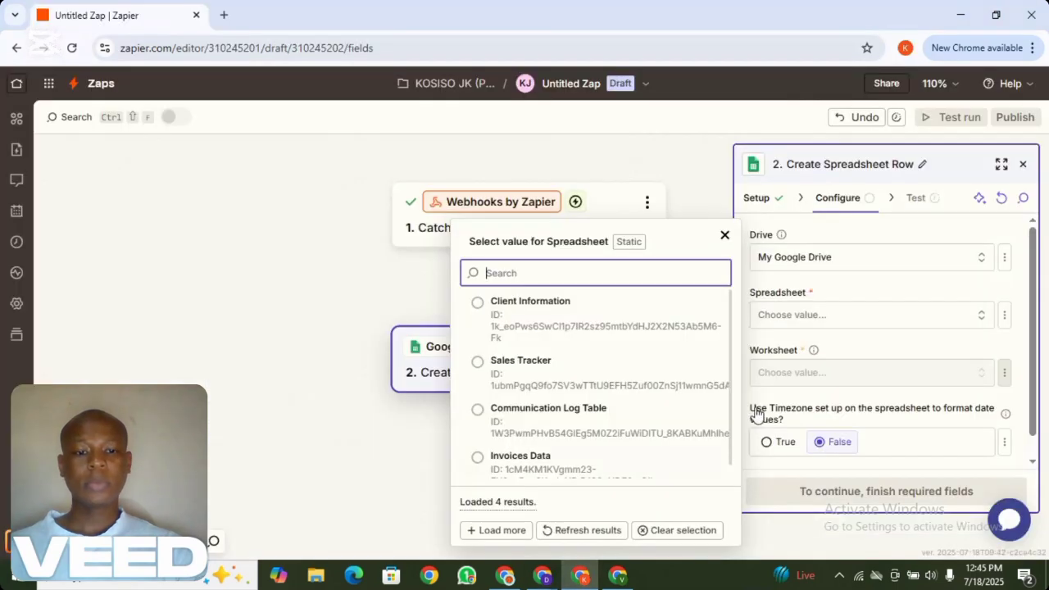
click(540, 311)
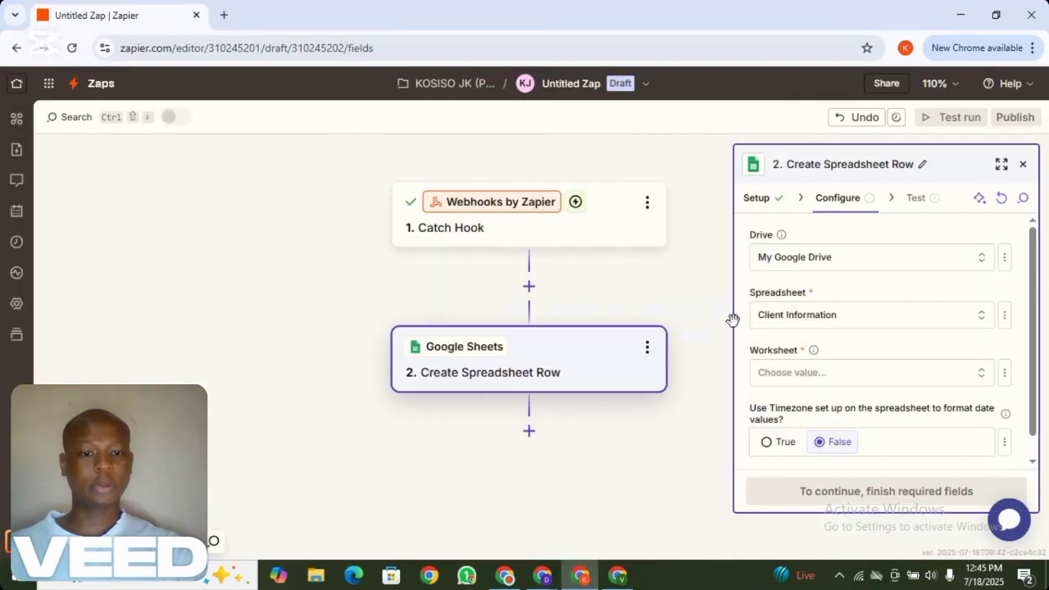
click(912, 379)
click(546, 419)
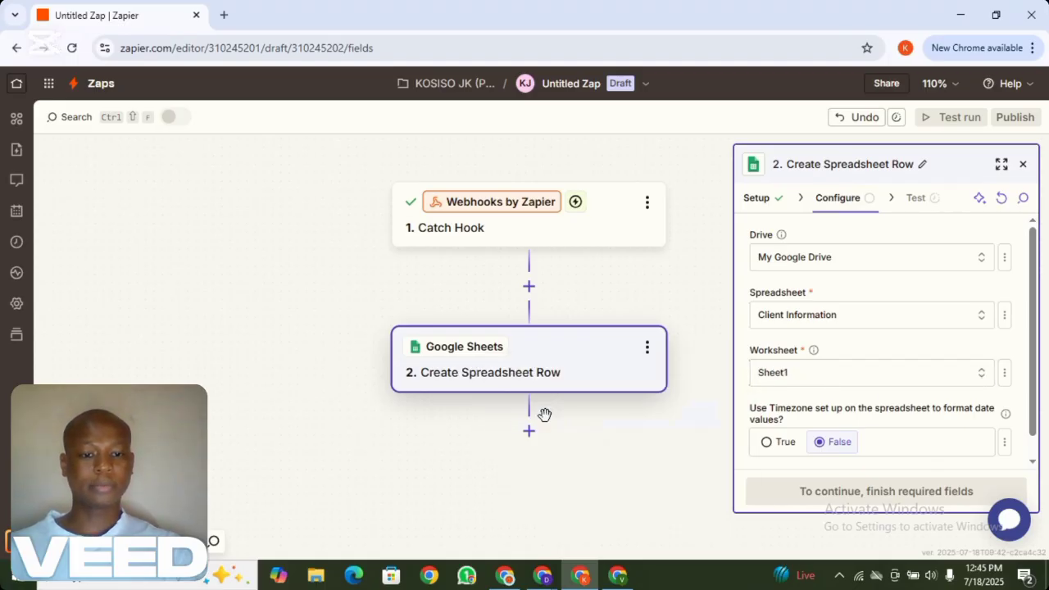
Test the Create Spreadsheet Row step by sending a sample row to Google Sheets, then reopen Configure
click(912, 494)
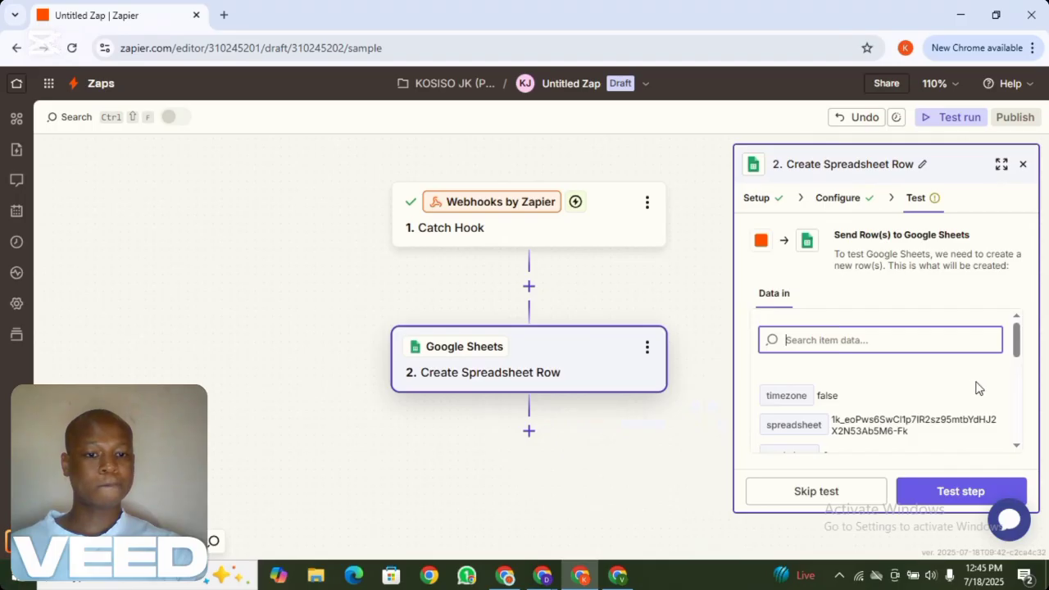
drag(1019, 352, 1018, 329)
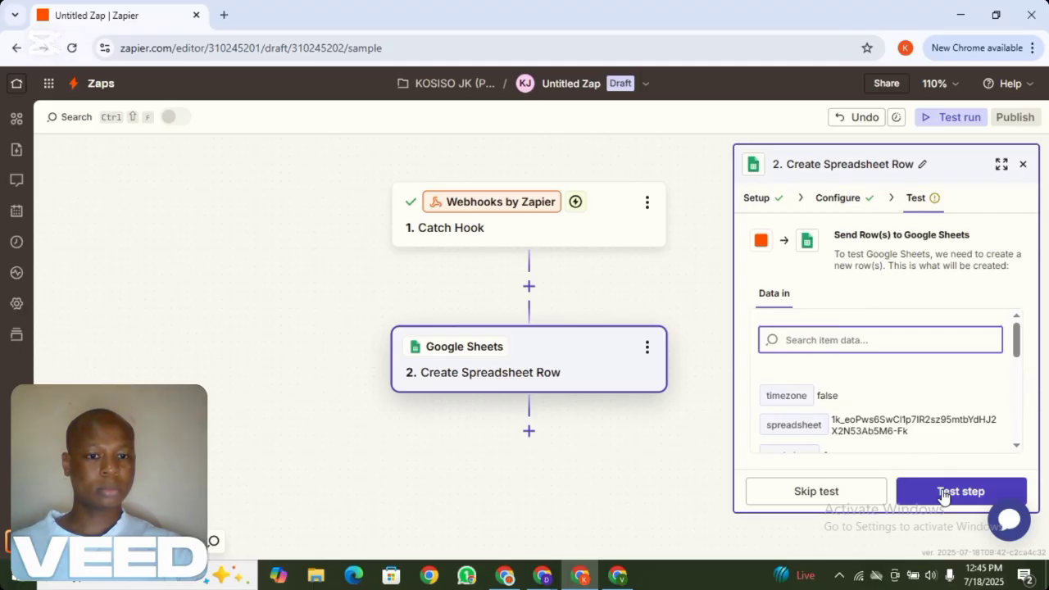
click(943, 491)
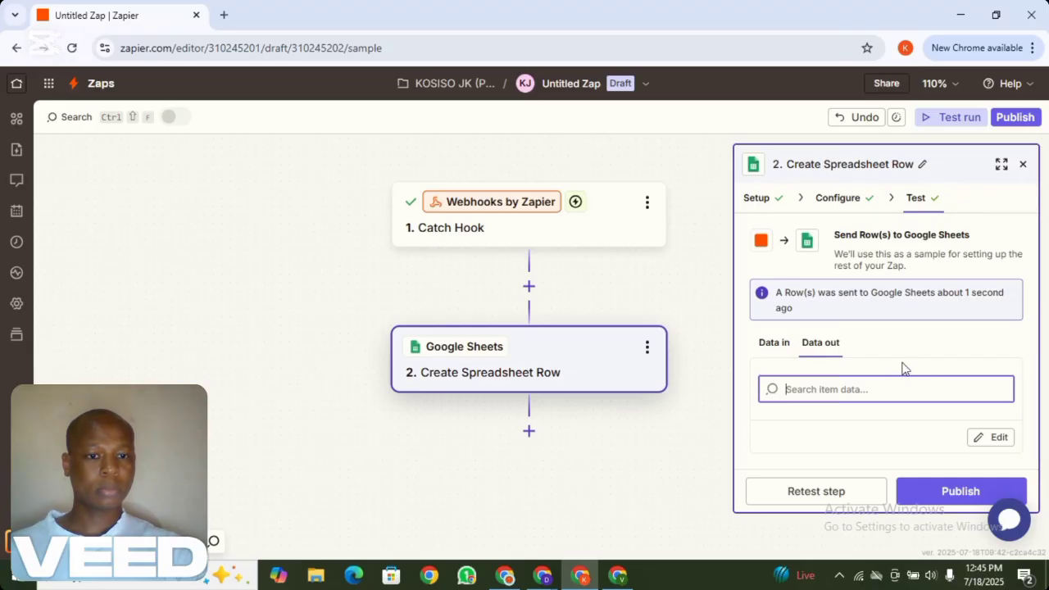
click(837, 199)
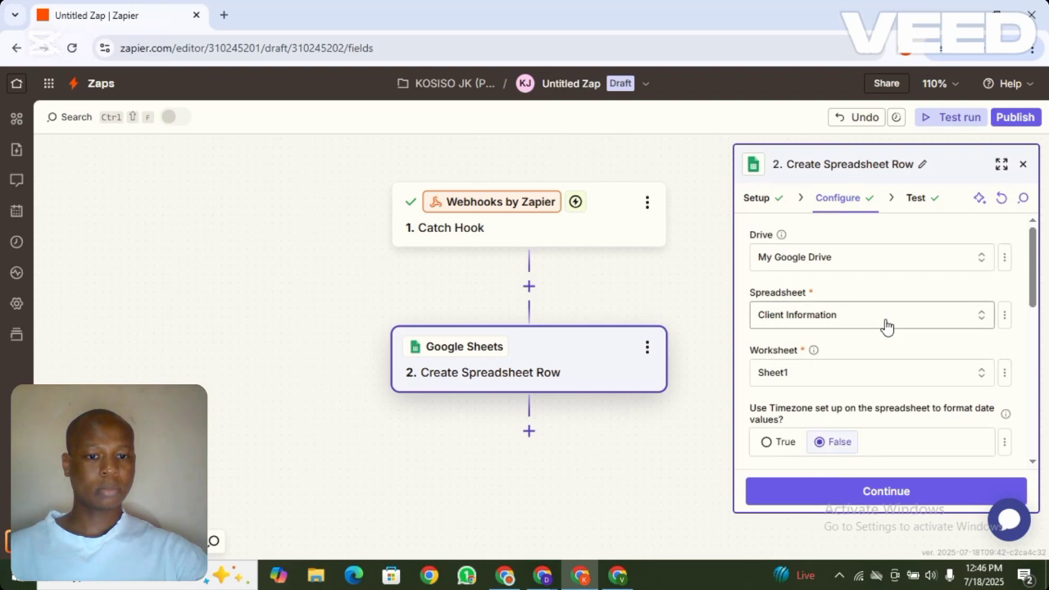
Map Full Name, WhatsApp Number and Email to the Catch Hook's Full Name, Phone and Email
drag(1033, 299, 1039, 376)
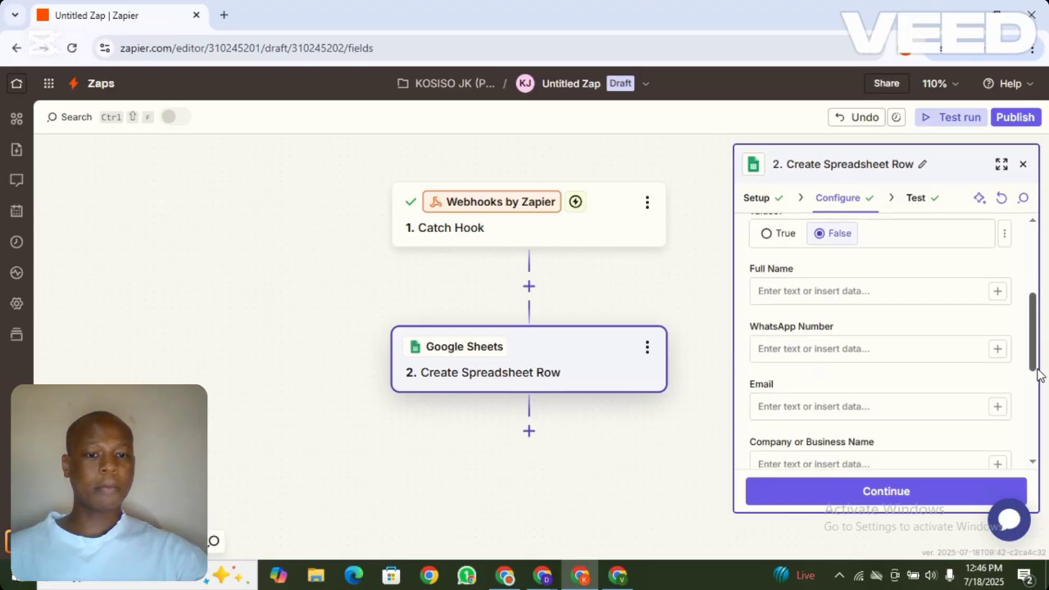
click(997, 293)
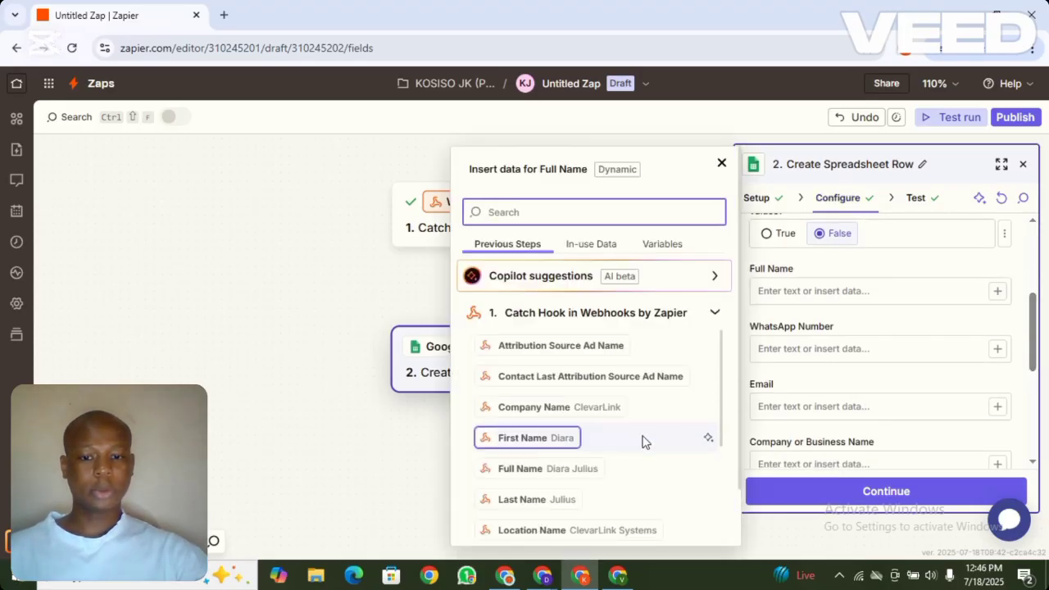
click(580, 475)
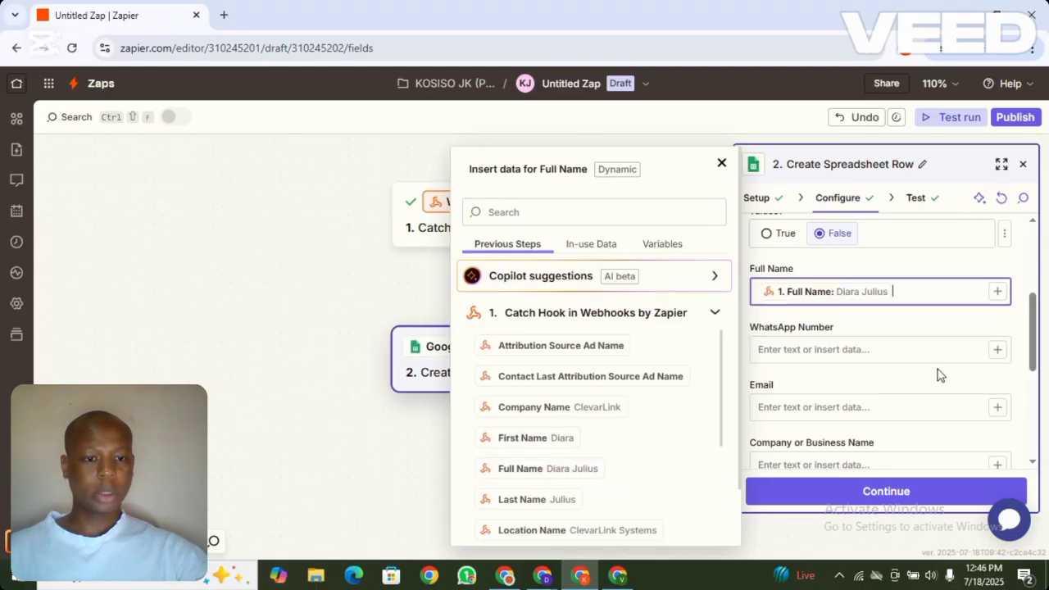
click(997, 350)
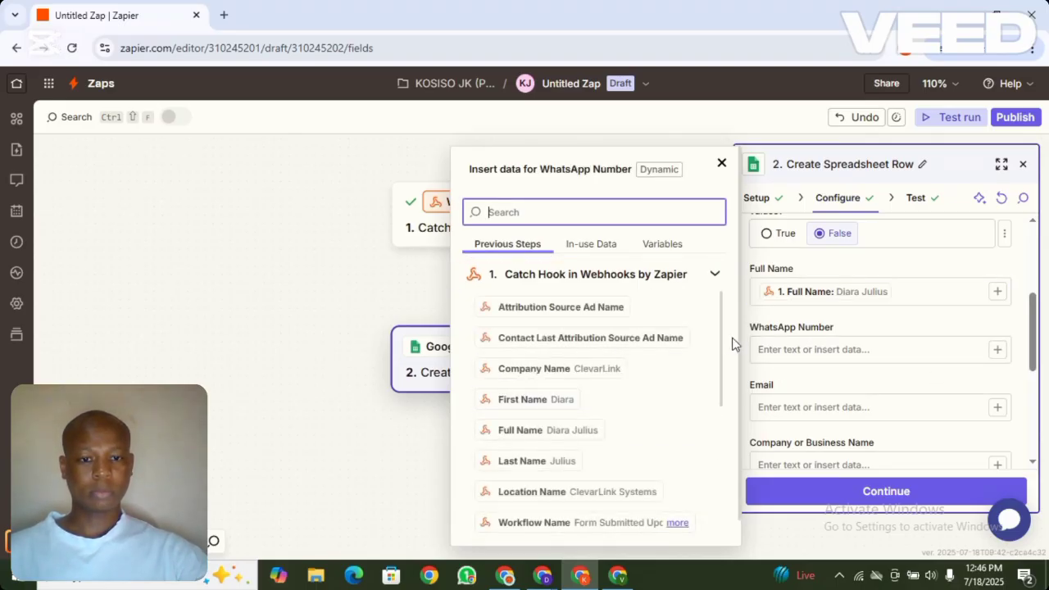
scroll(721, 361, down, 2)
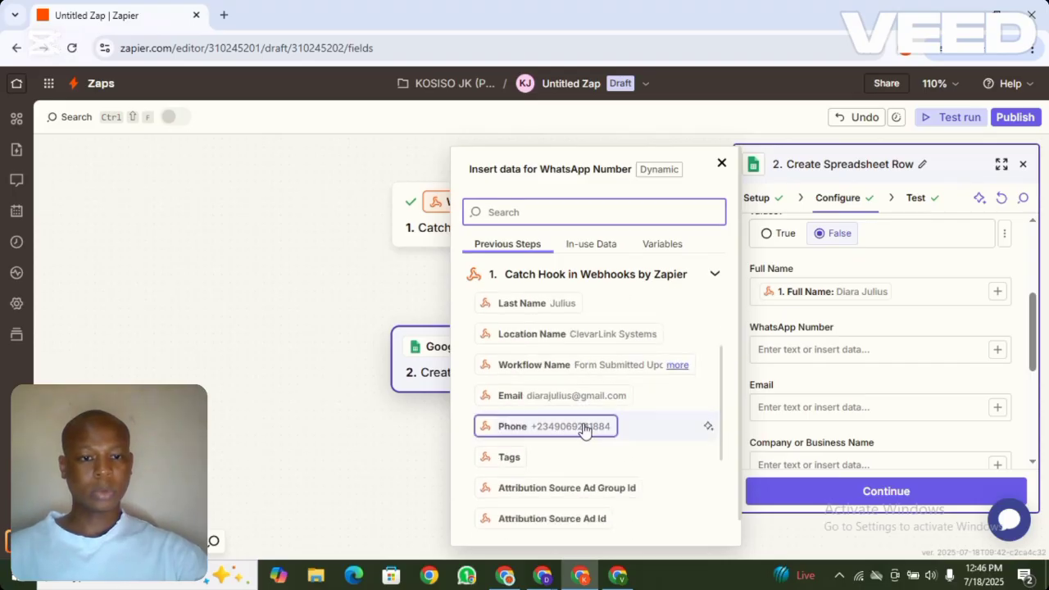
click(584, 428)
click(996, 409)
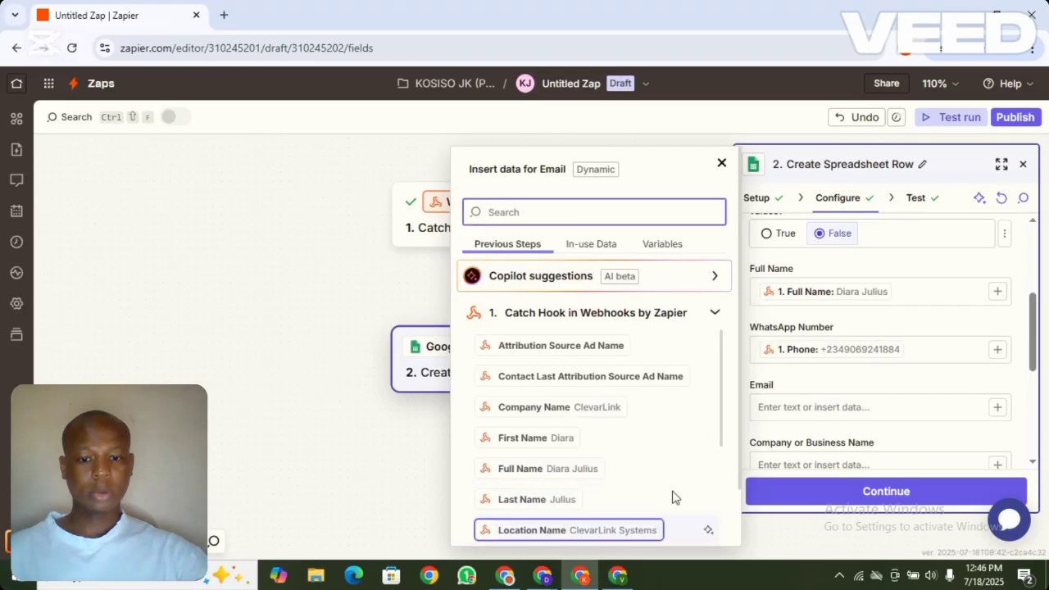
drag(720, 402, 728, 459)
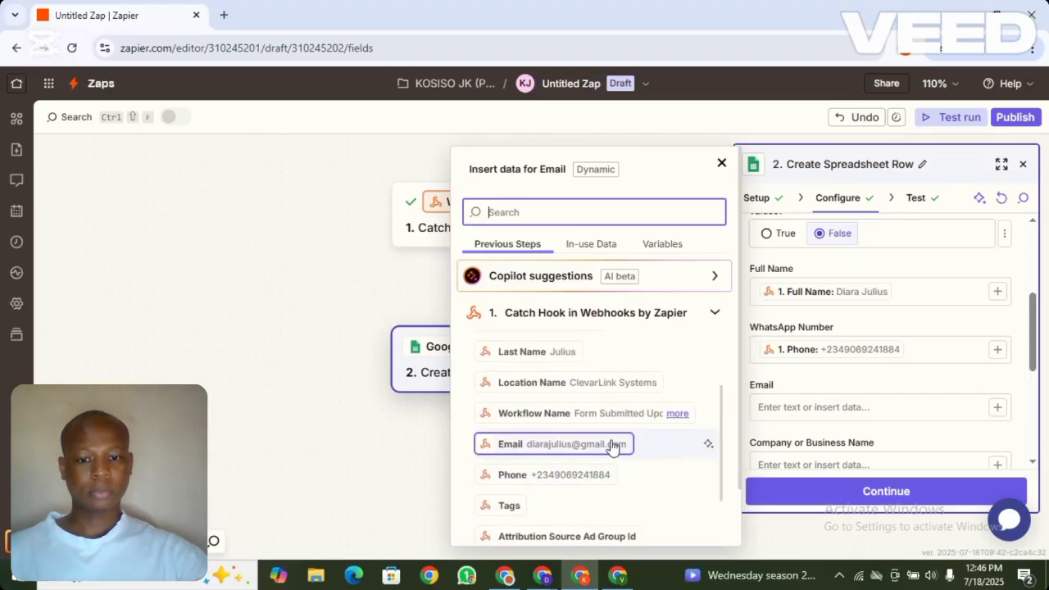
click(618, 443)
drag(1034, 311, 1037, 339)
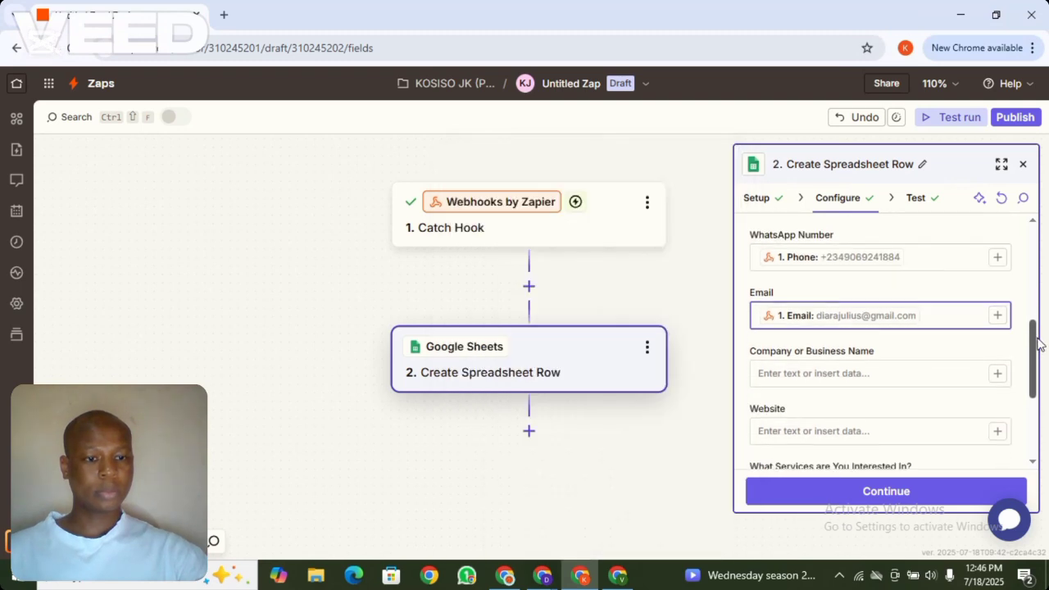
Map Company or Business Name to Company Name and Website to the submitted website
click(997, 374)
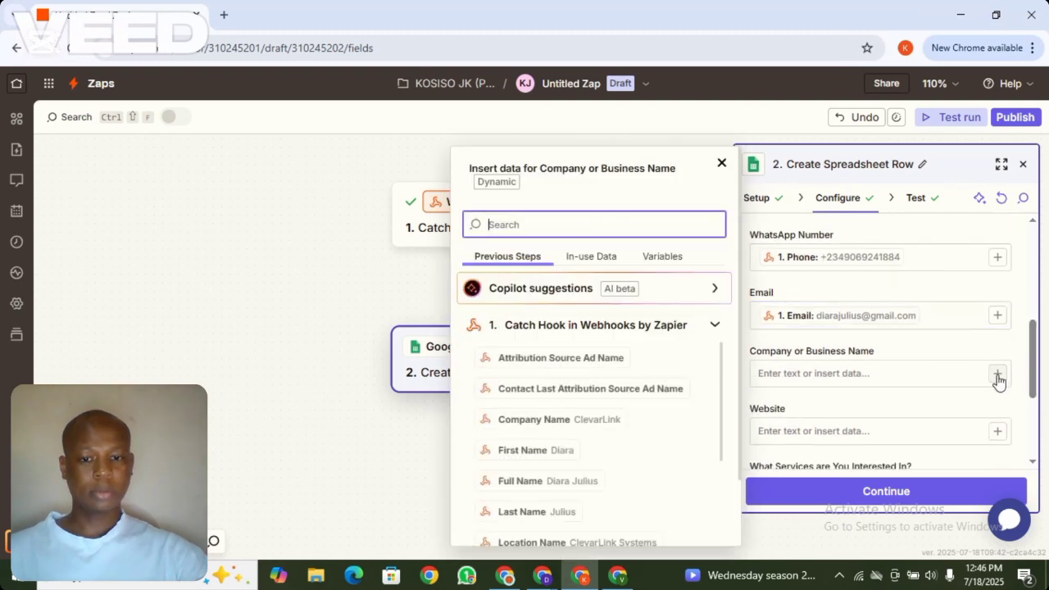
click(587, 428)
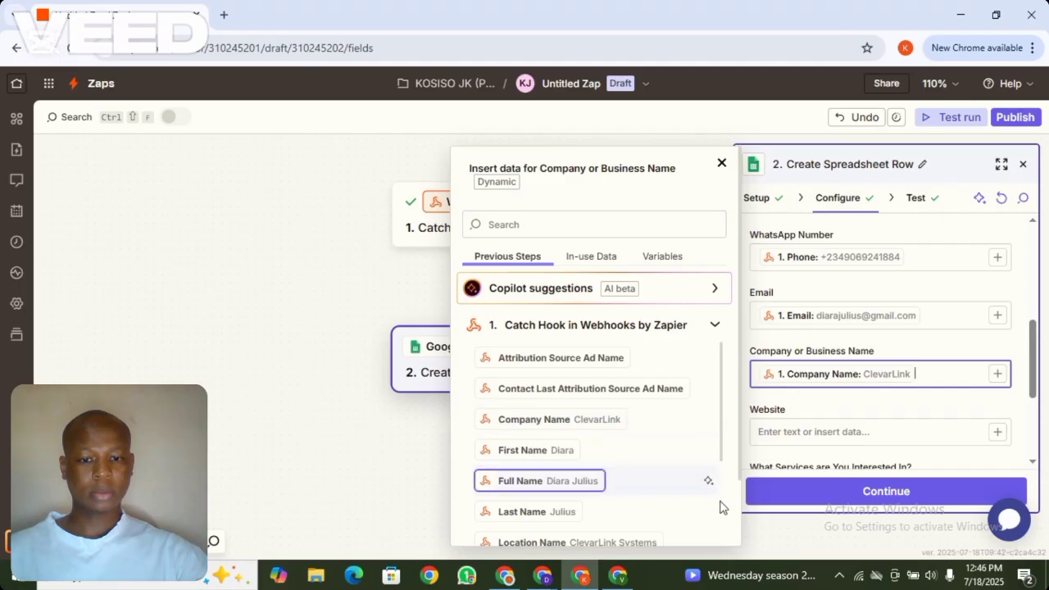
scroll(718, 423, down, 3)
click(929, 411)
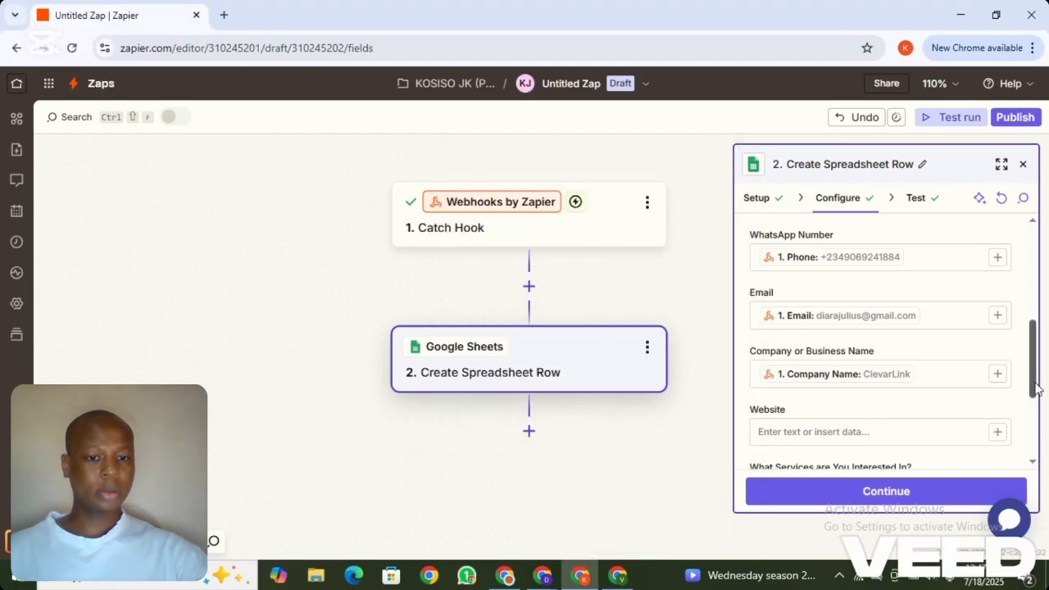
scroll(1036, 403, down, 4)
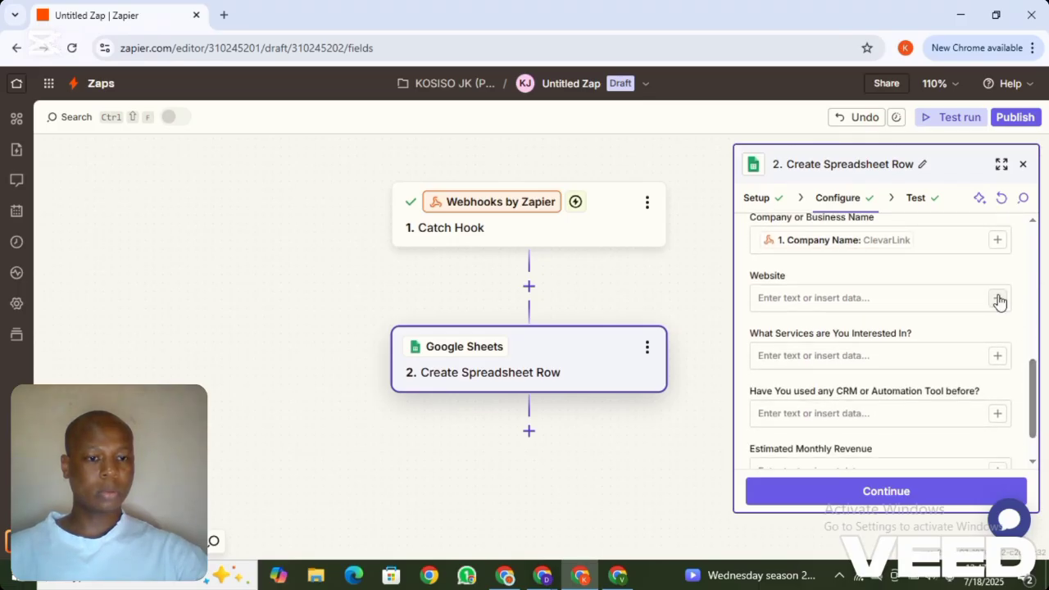
click(997, 297)
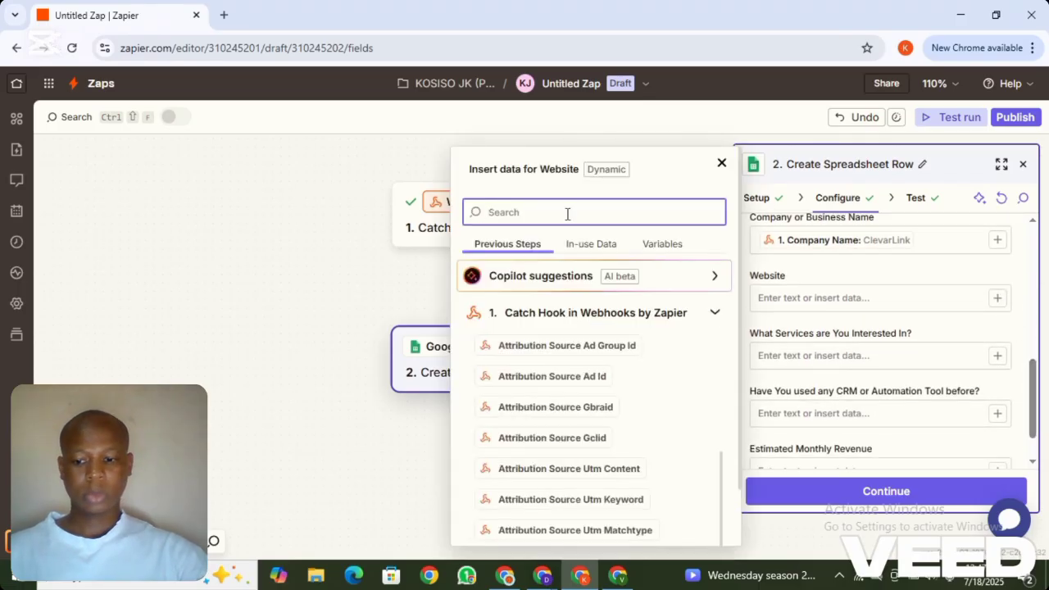
text(websi)
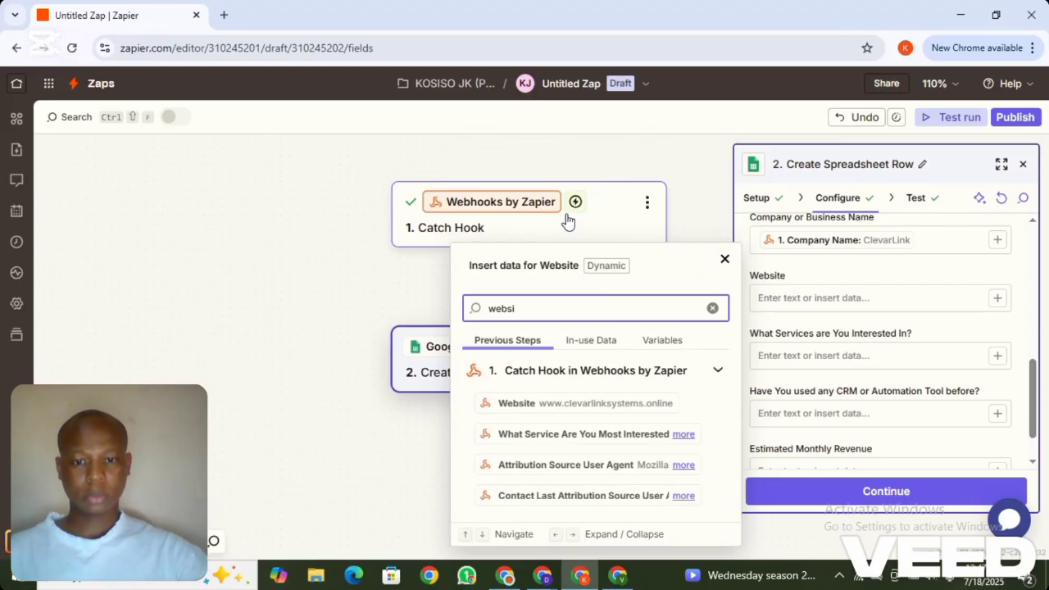
click(598, 410)
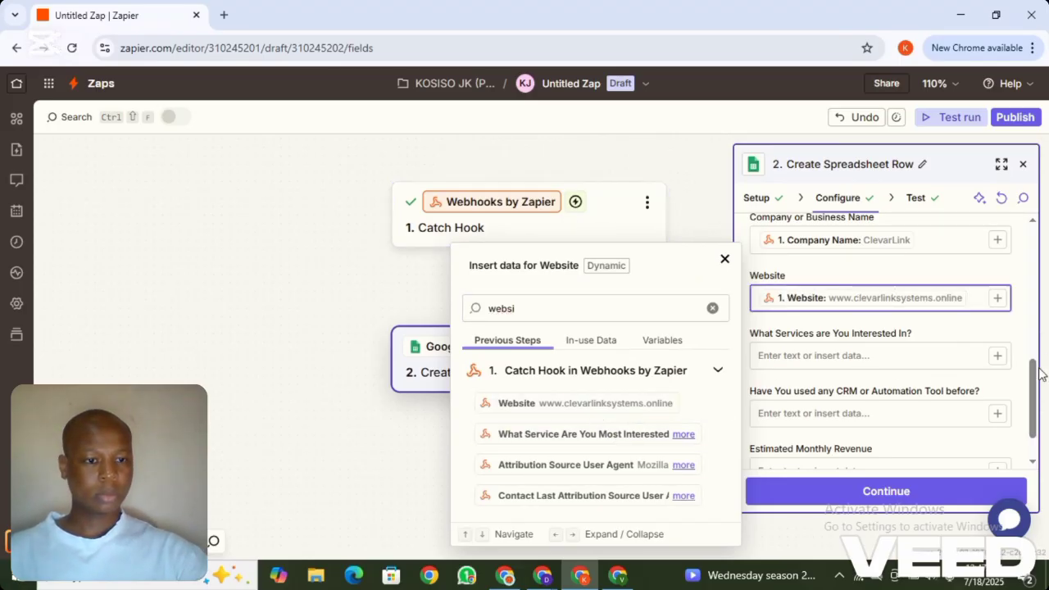
scroll(1039, 376, up, 2)
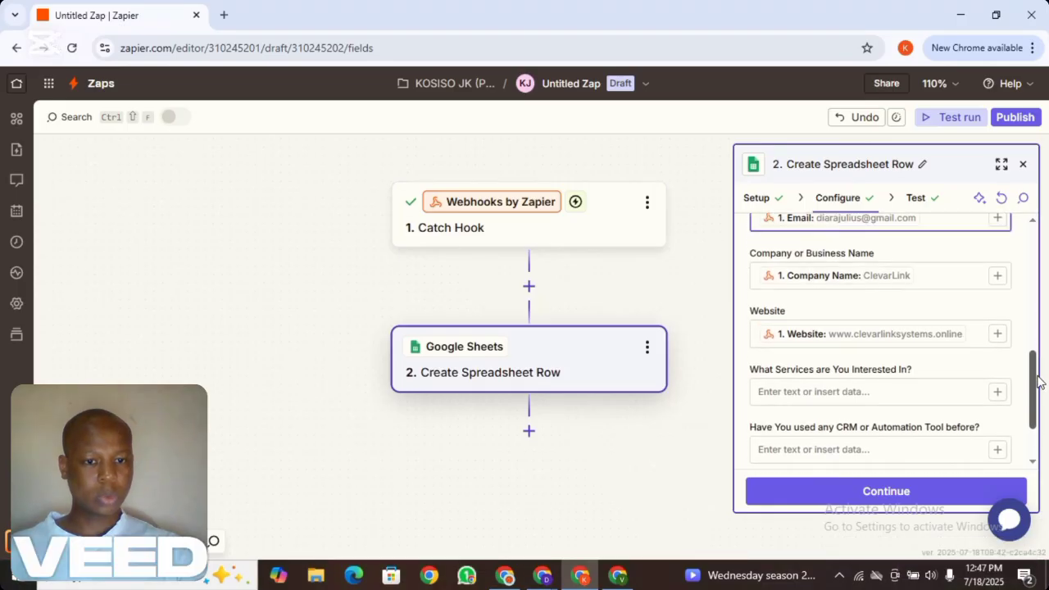
scroll(1038, 381, down, 2)
Map the services column to the 'What Services Are You Interested In' answer
click(997, 323)
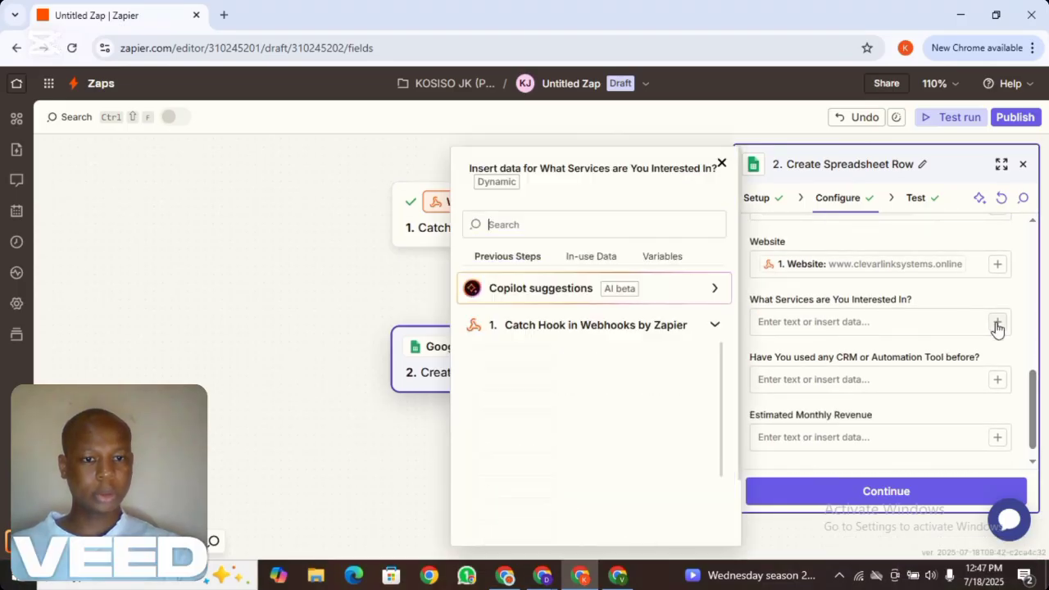
text(what)
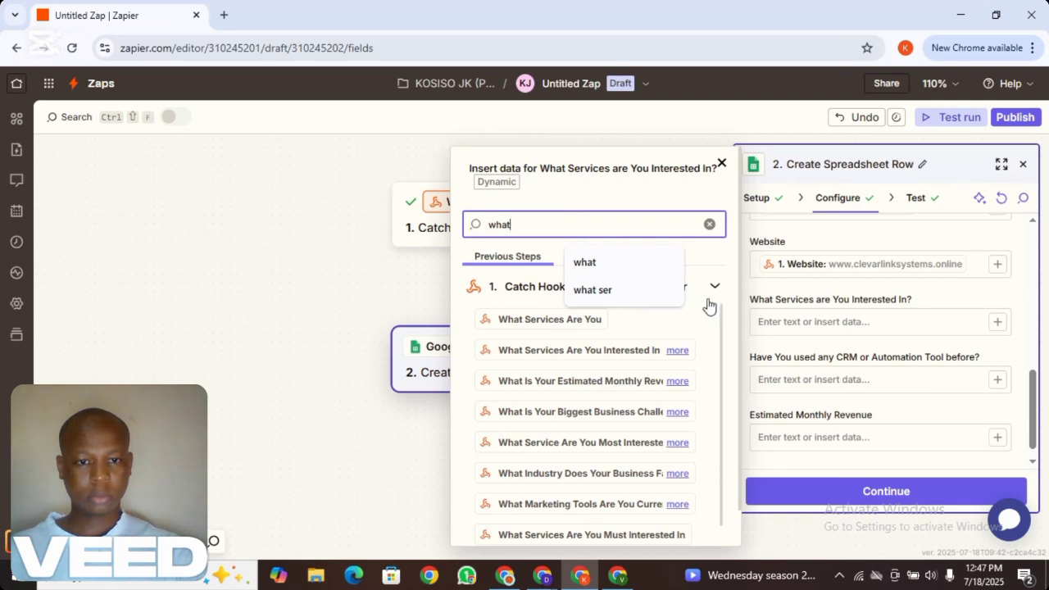
click(705, 259)
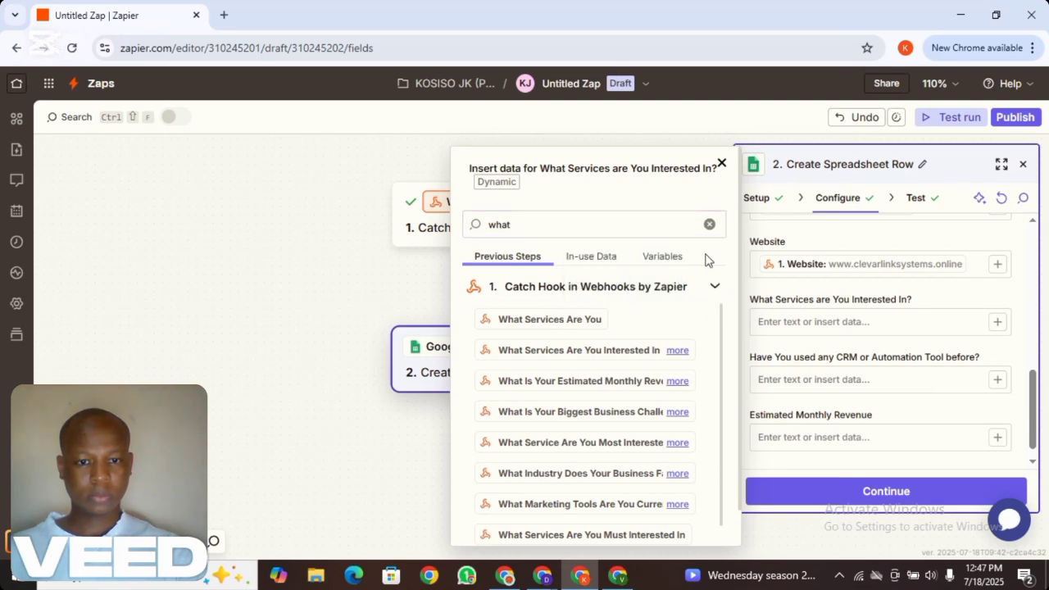
click(677, 351)
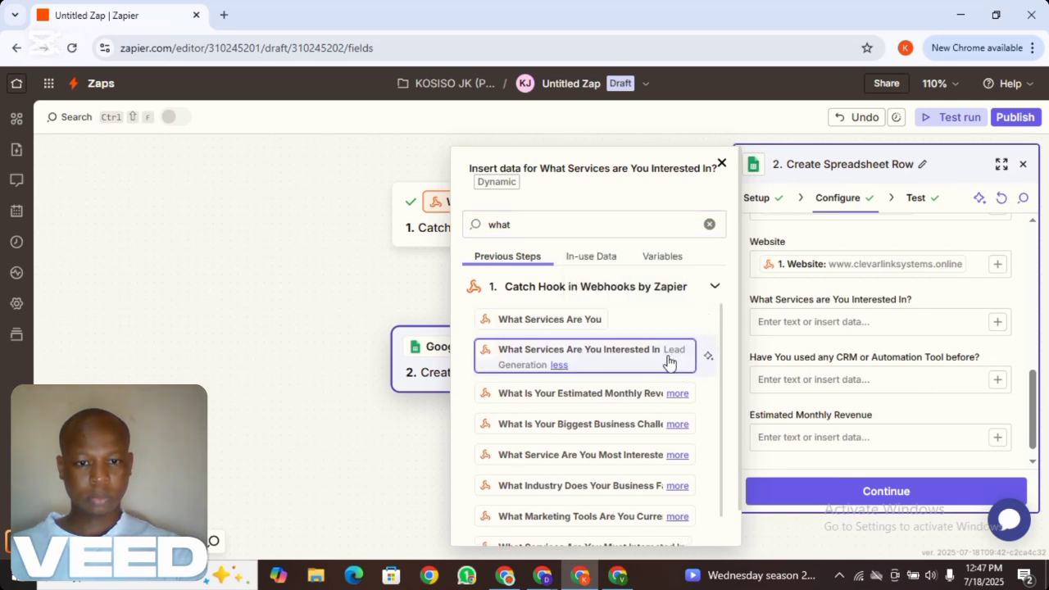
click(668, 359)
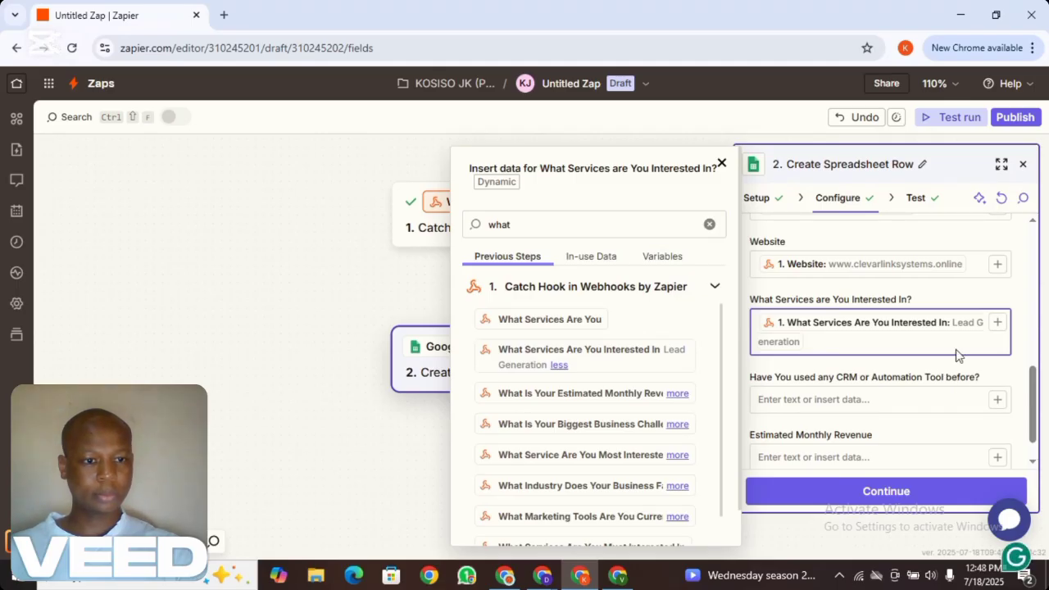
drag(1033, 416, 1033, 428)
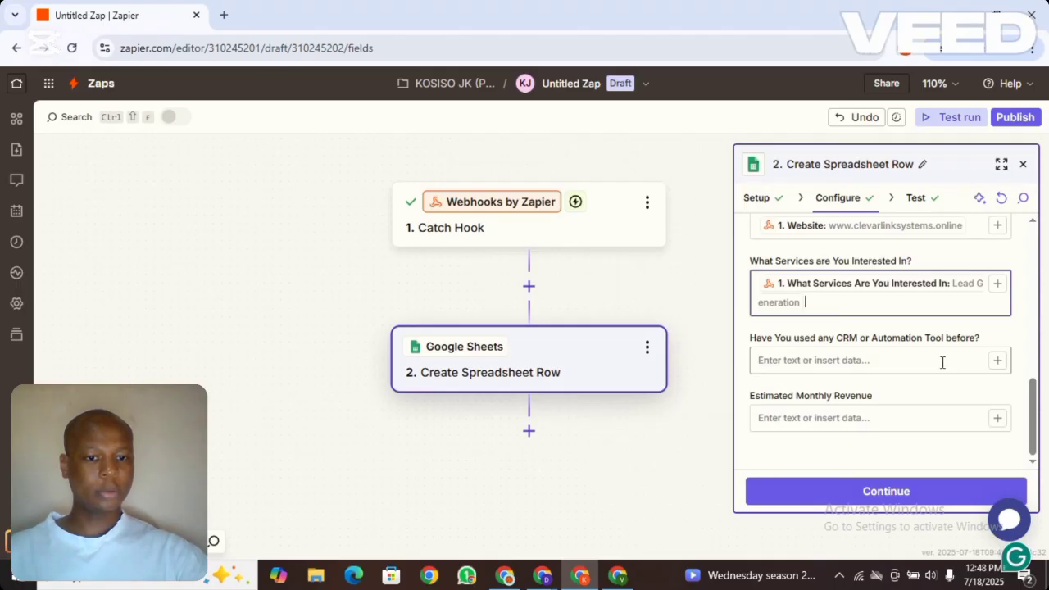
Map the prior CRM-tools question and Estimated Monthly Revenue to their matching webhook answers
click(997, 362)
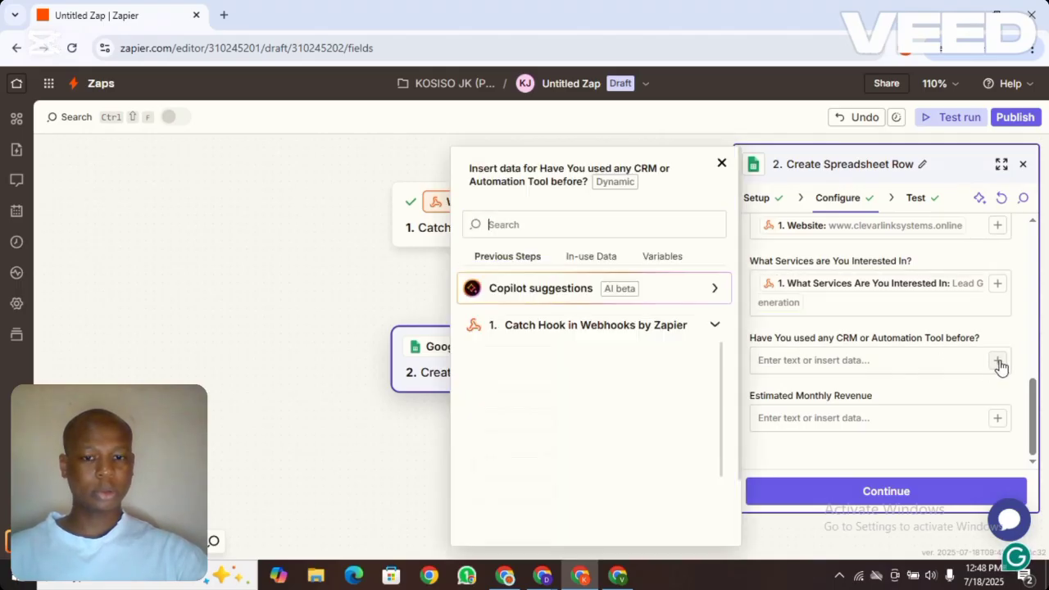
text(have)
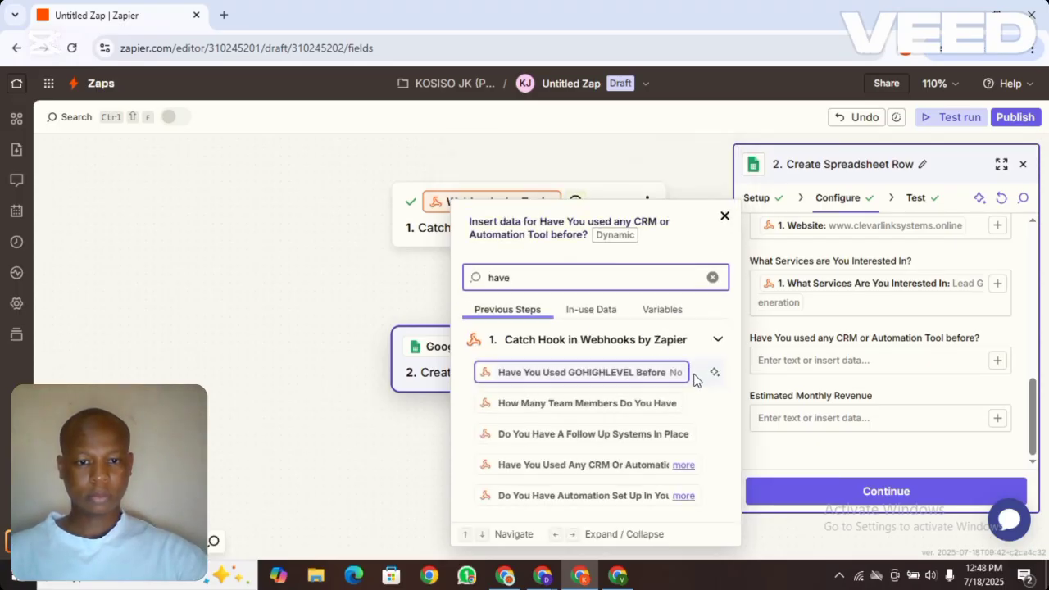
text( you)
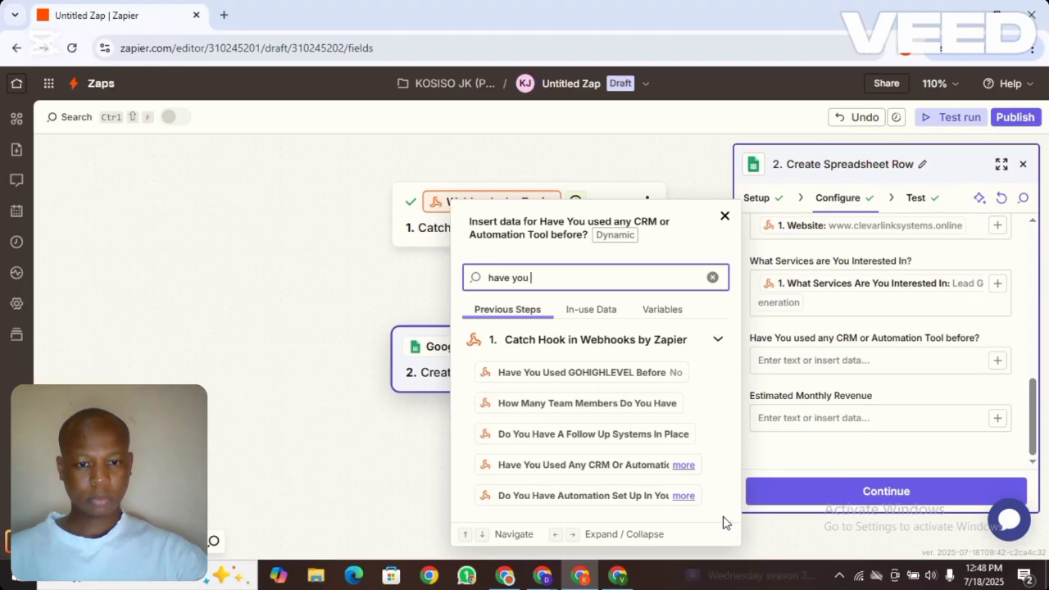
click(683, 466)
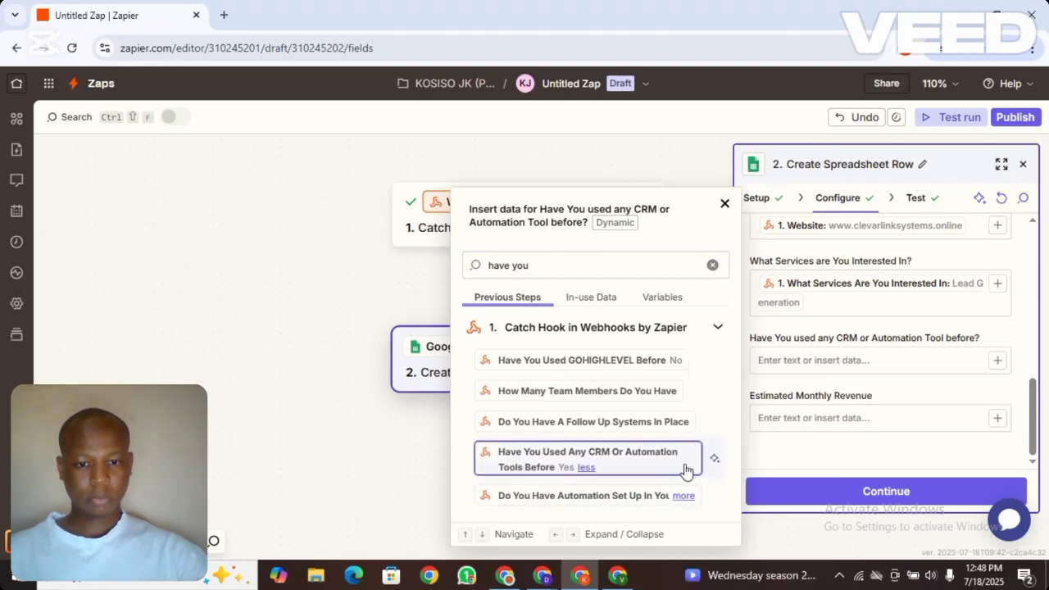
click(616, 468)
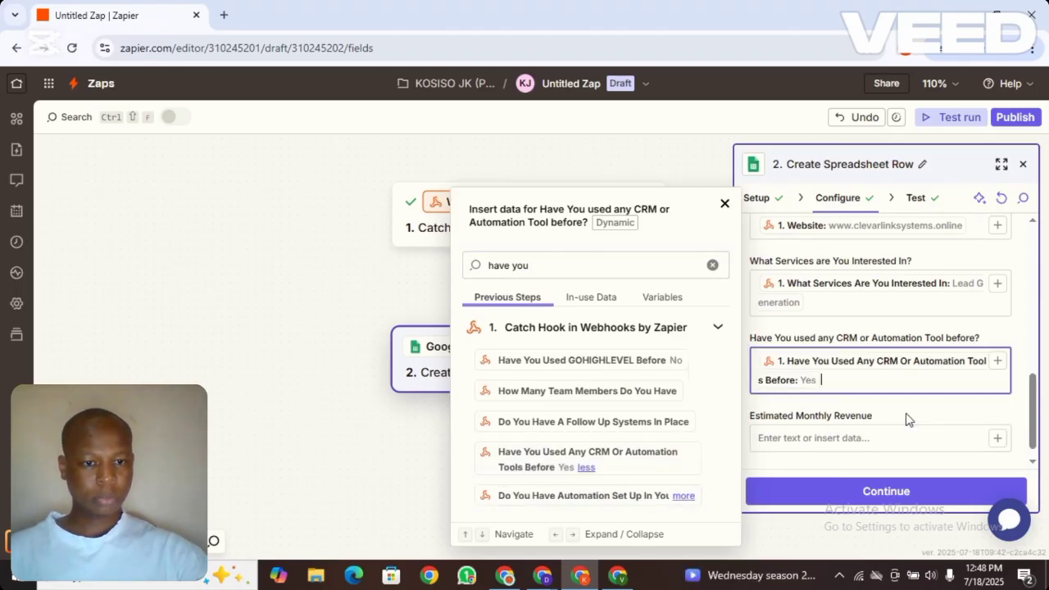
click(998, 440)
click(998, 440)
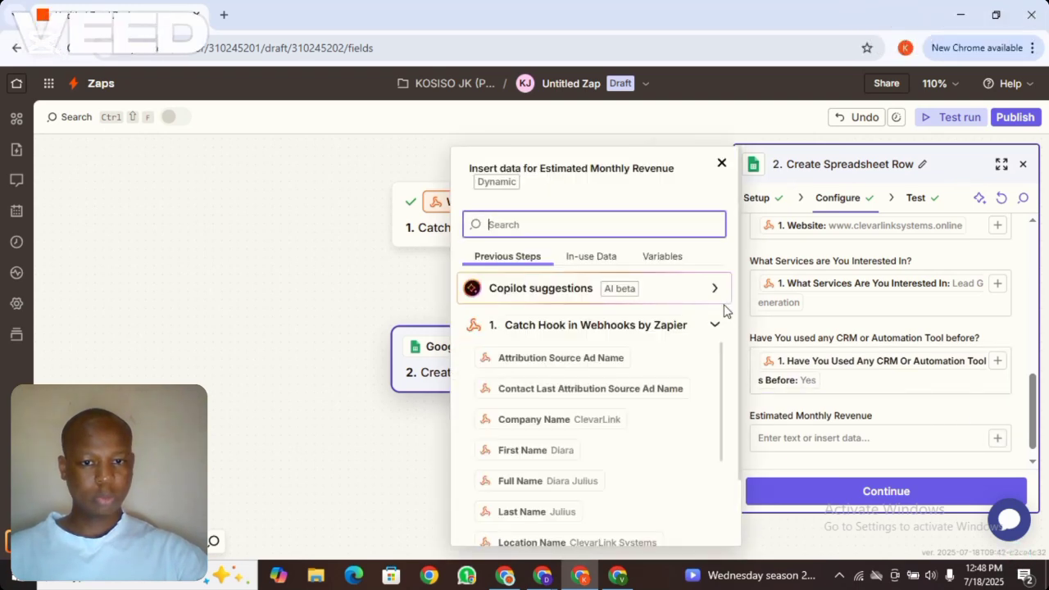
text(estim)
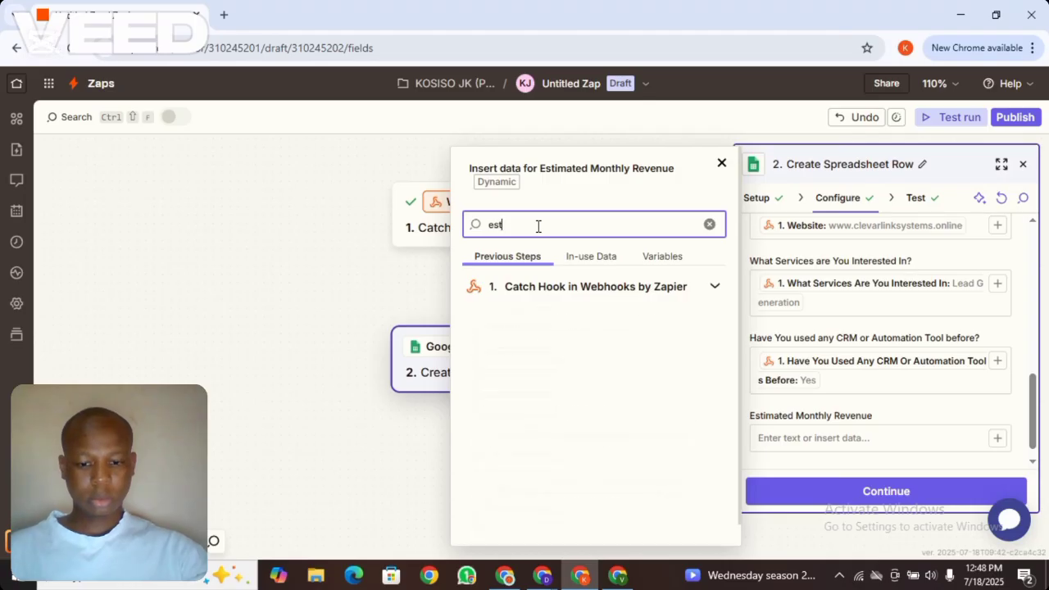
click(646, 406)
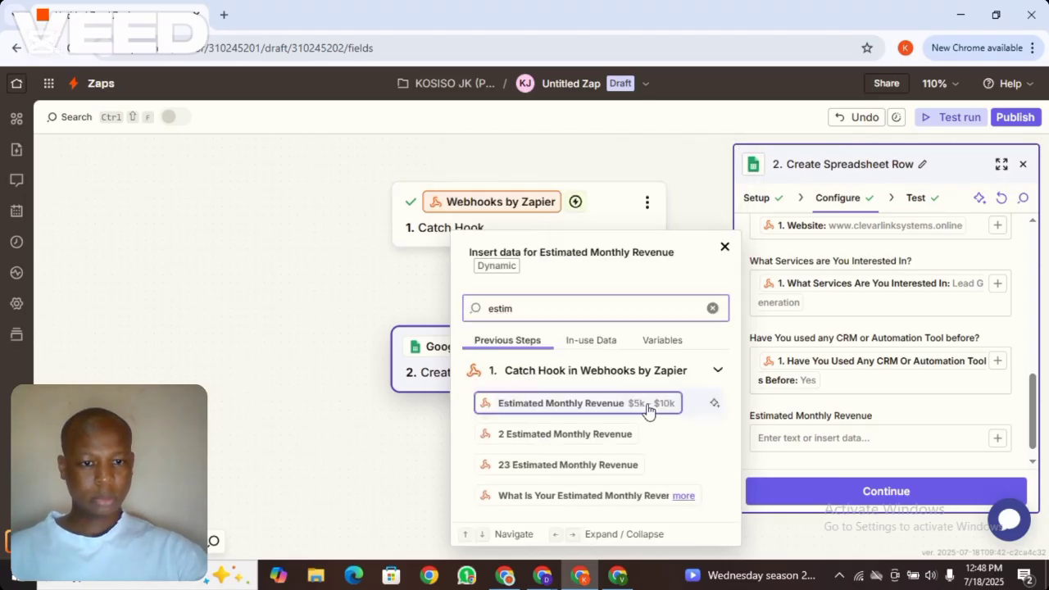
click(901, 493)
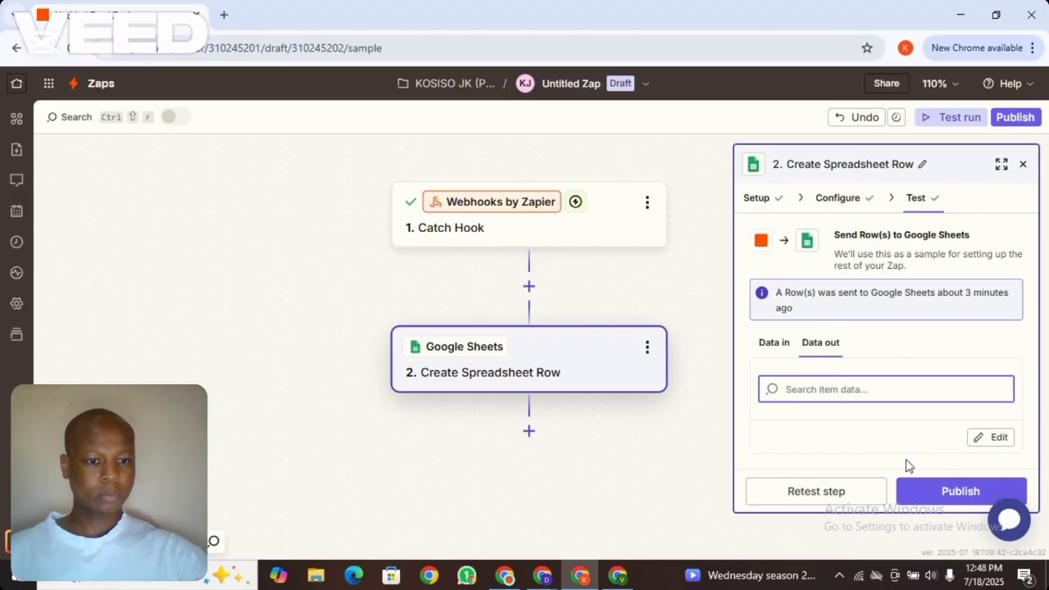
Publish the Zap as live version v1 and dismiss the 'Your Zap is live' dialog
click(967, 496)
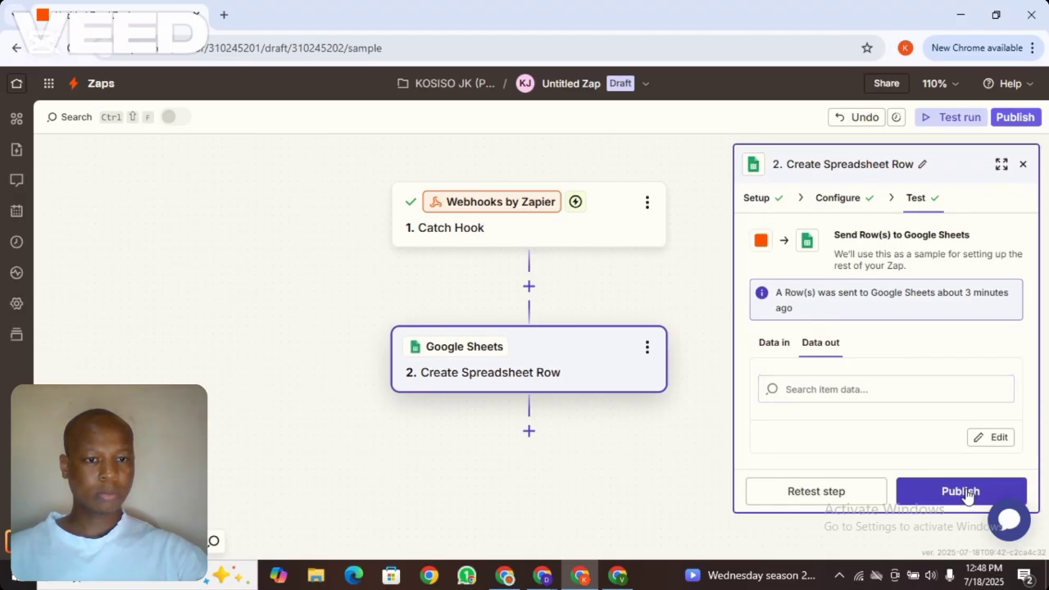
click(968, 495)
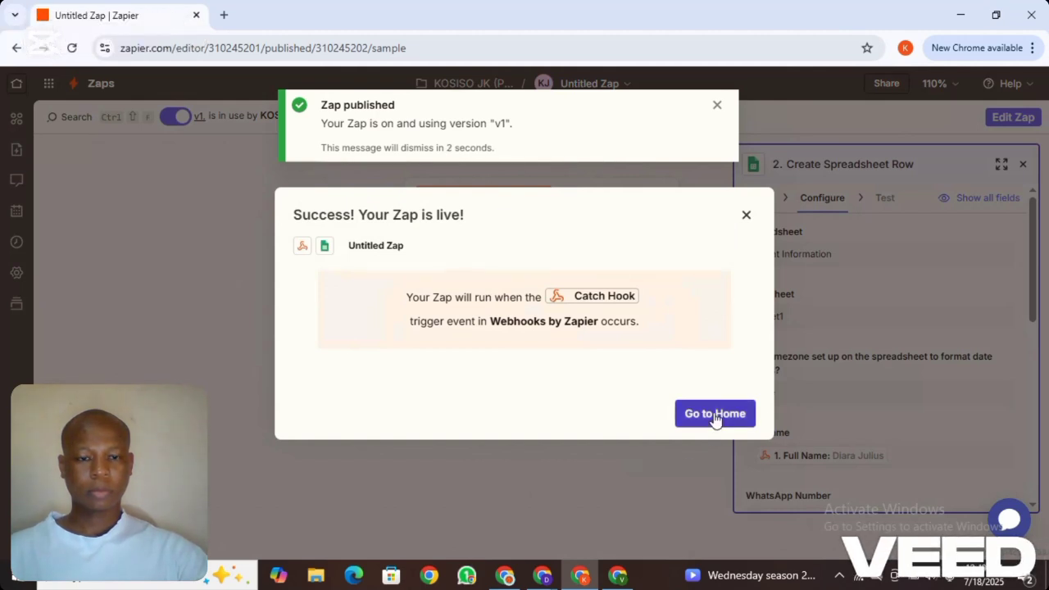
click(747, 216)
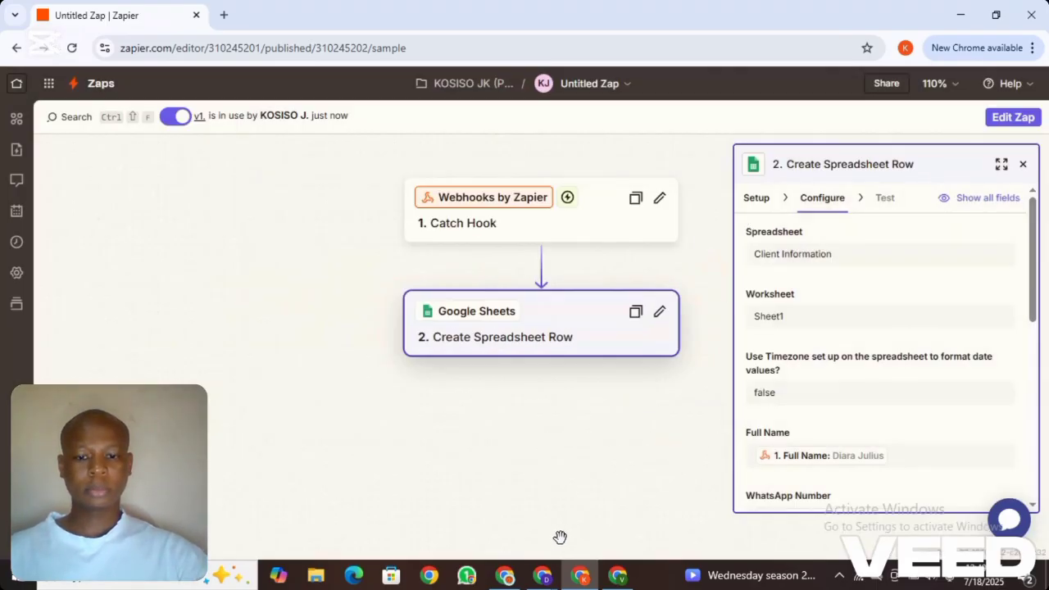
mouse_move(547, 580)
click(488, 523)
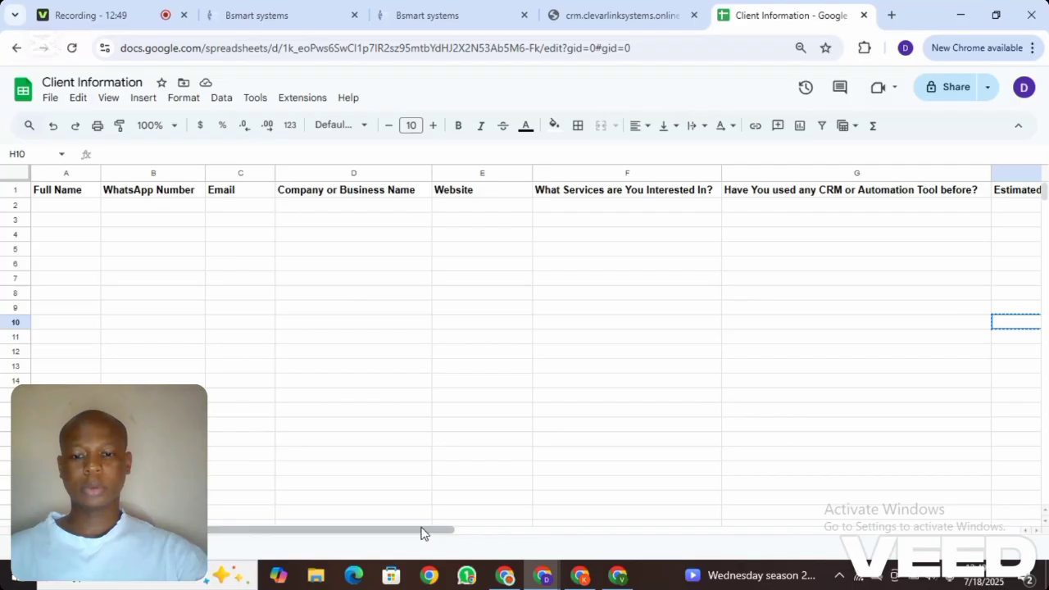
click(590, 581)
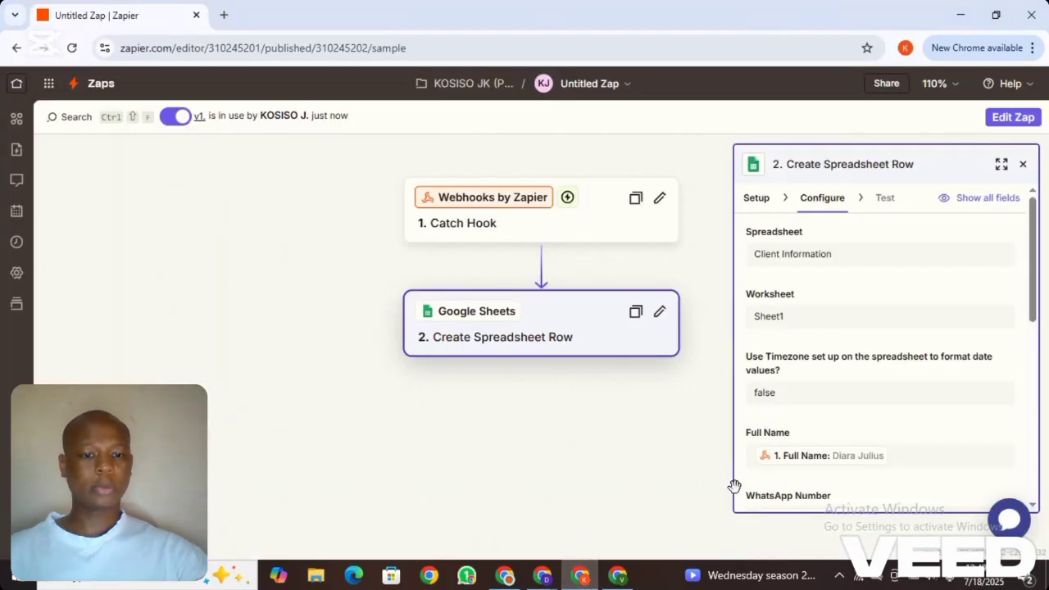
drag(1039, 302, 1045, 478)
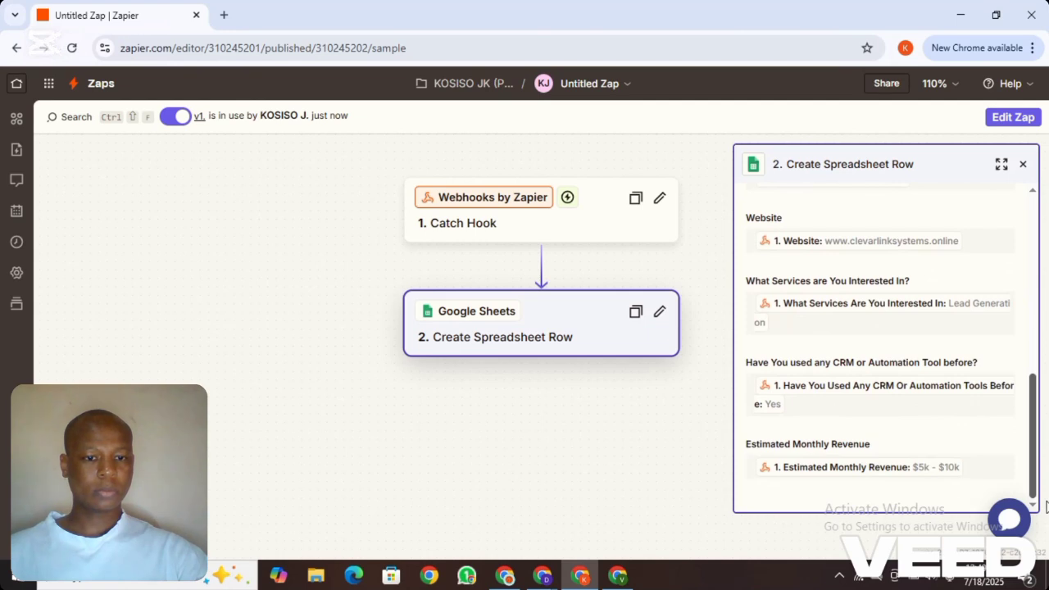
drag(1045, 508, 1043, 251)
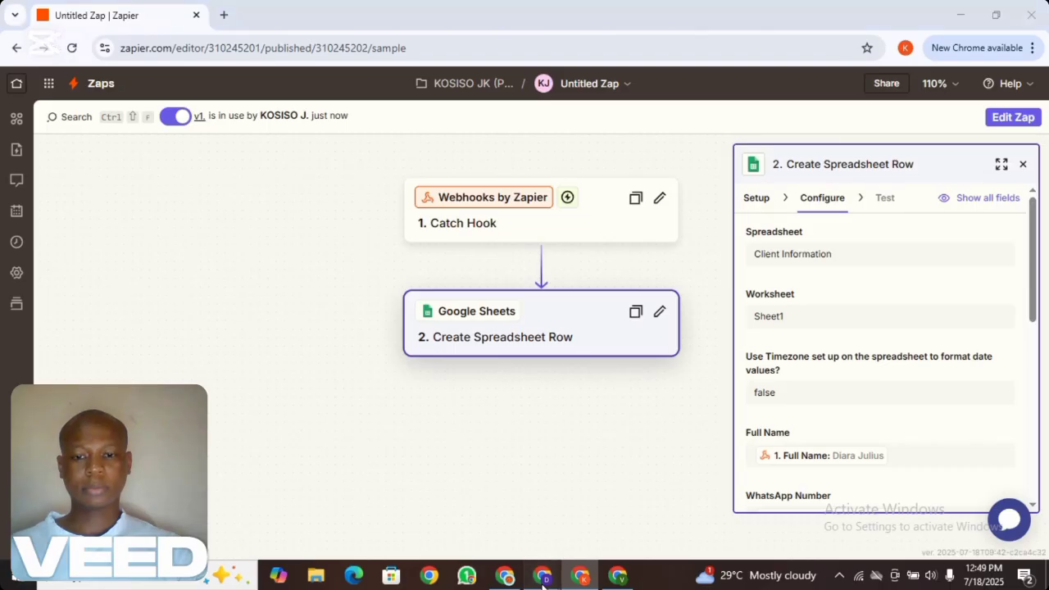
Copy the Client Information Form's share link from Embed/Share, then open a new browser tab
mouse_move(542, 575)
click(485, 546)
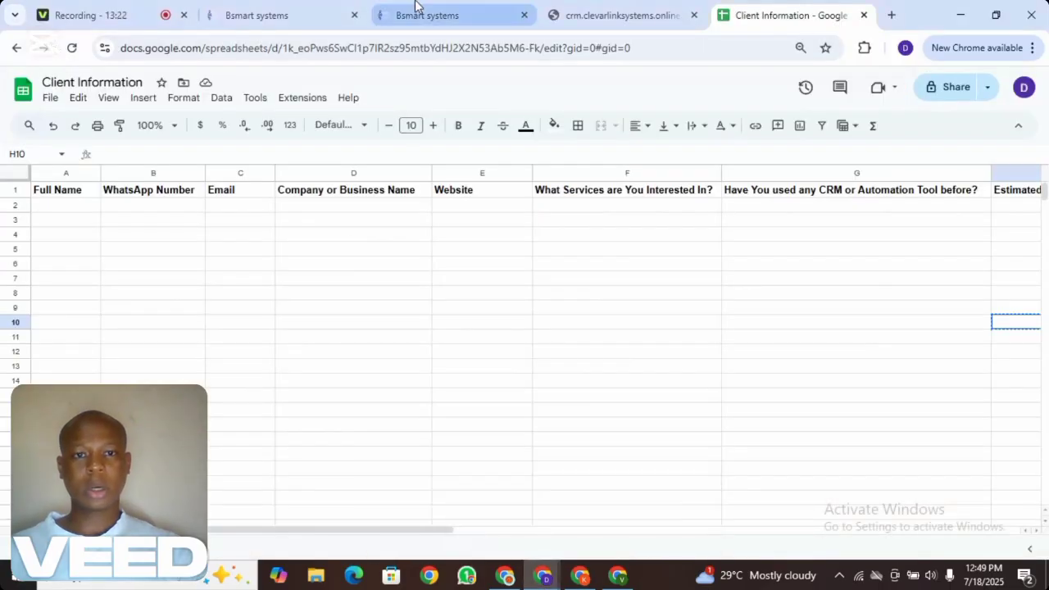
click(418, 14)
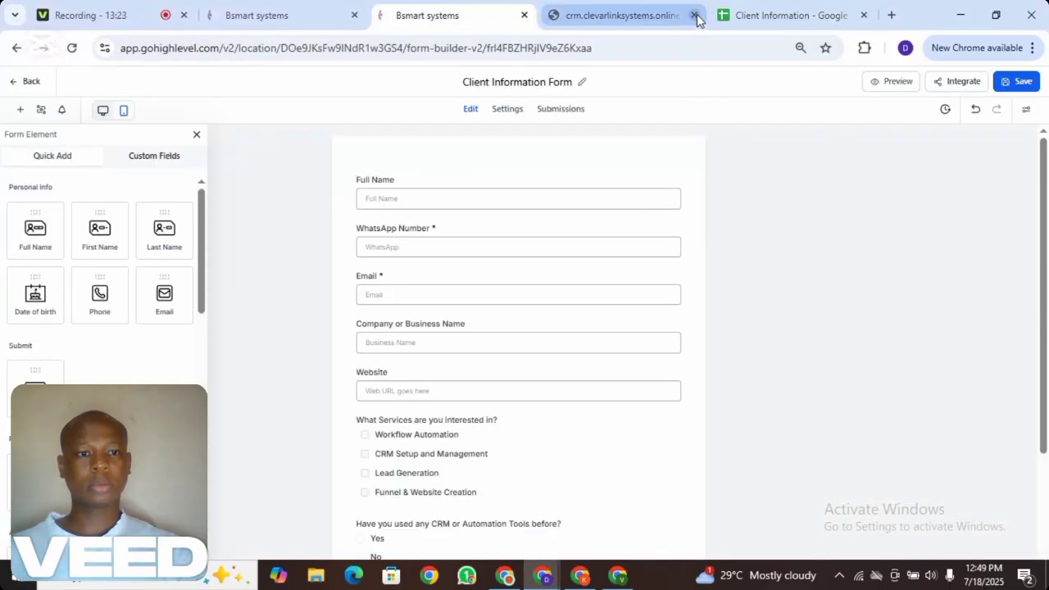
click(955, 82)
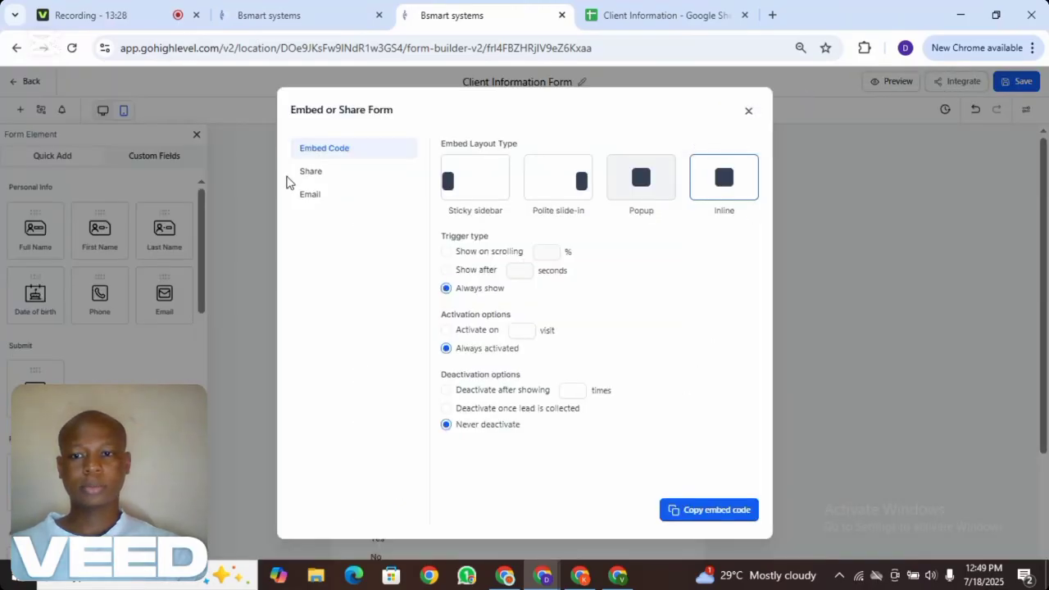
click(321, 177)
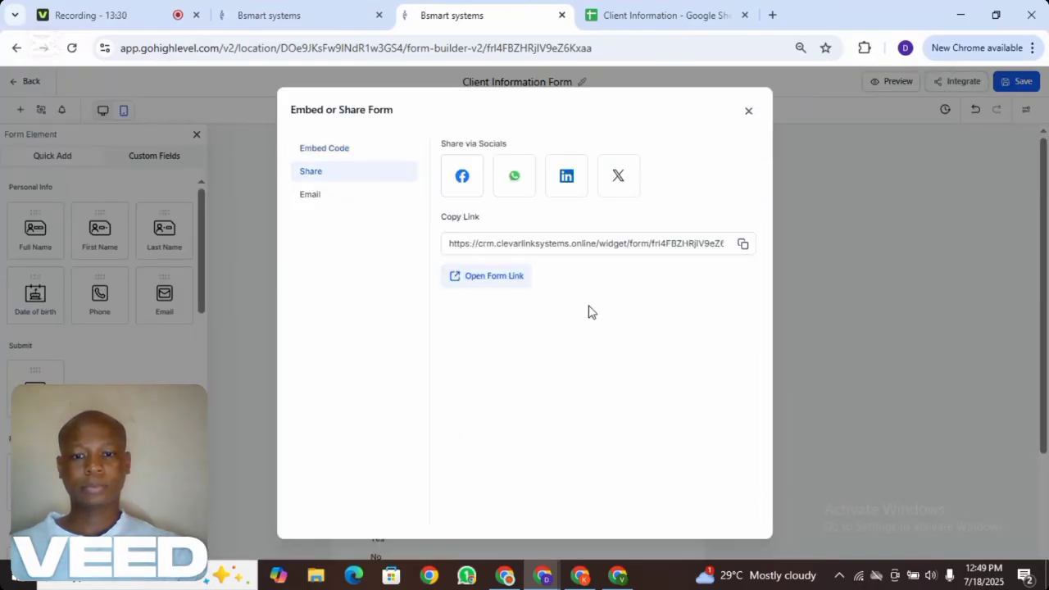
click(743, 244)
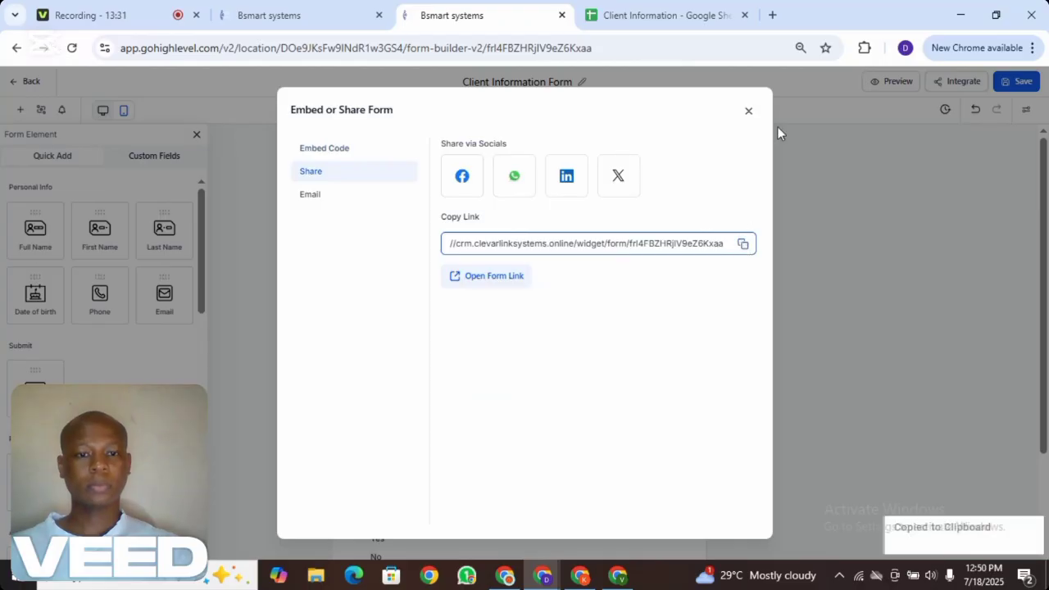
click(747, 113)
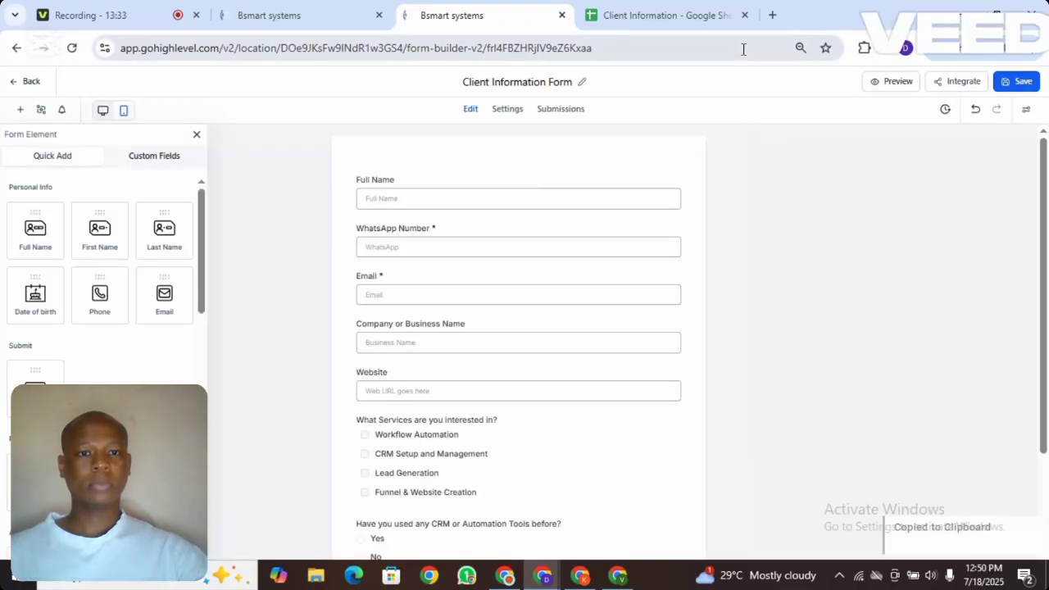
click(771, 15)
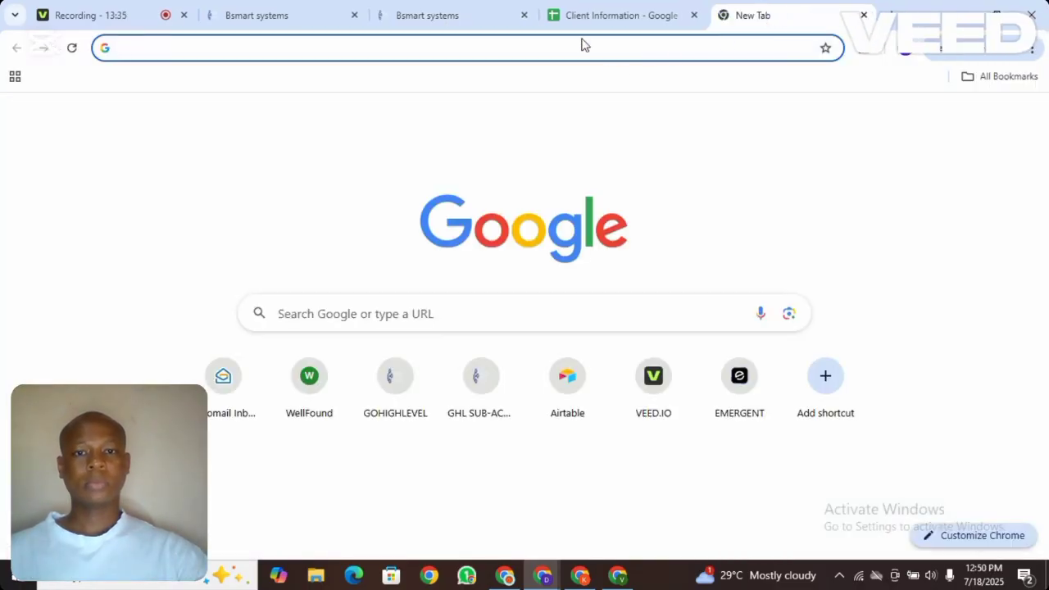
Load the live form from the copied link and enter the test client's name, WhatsApp number and email
key(ctrl+v)
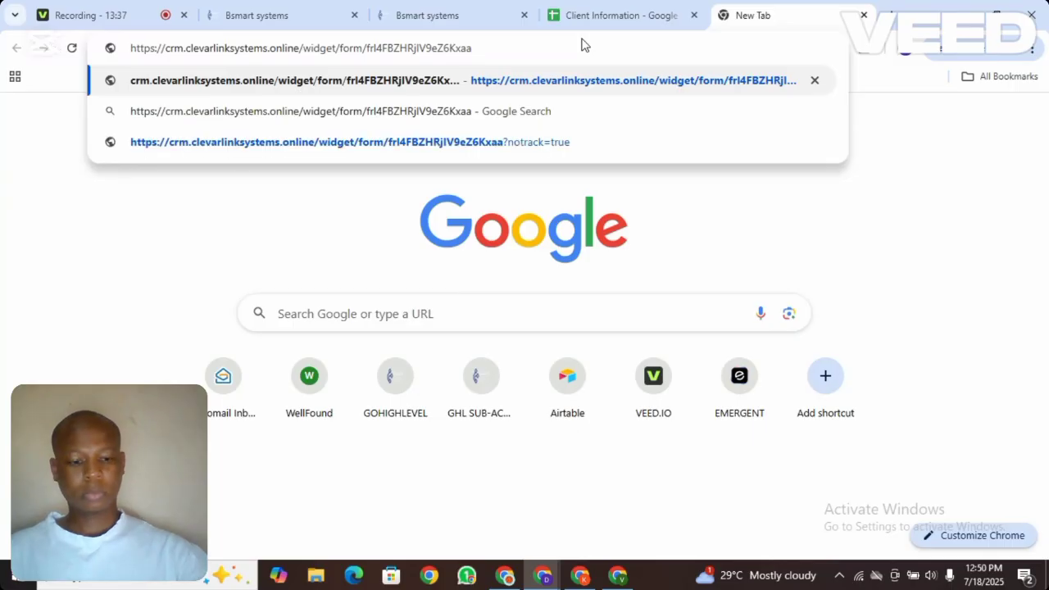
key(Return)
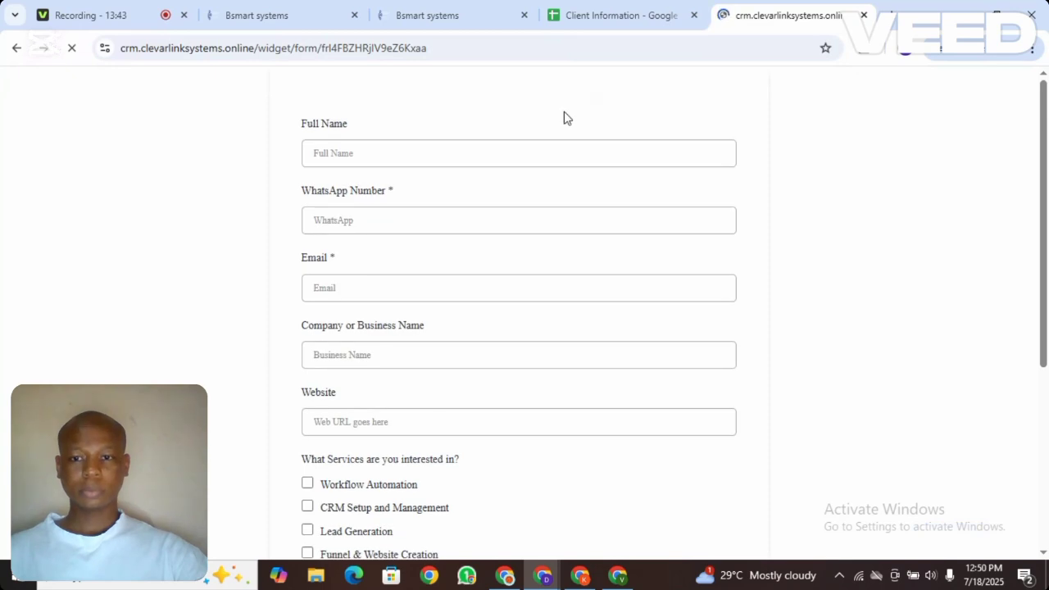
click(425, 156)
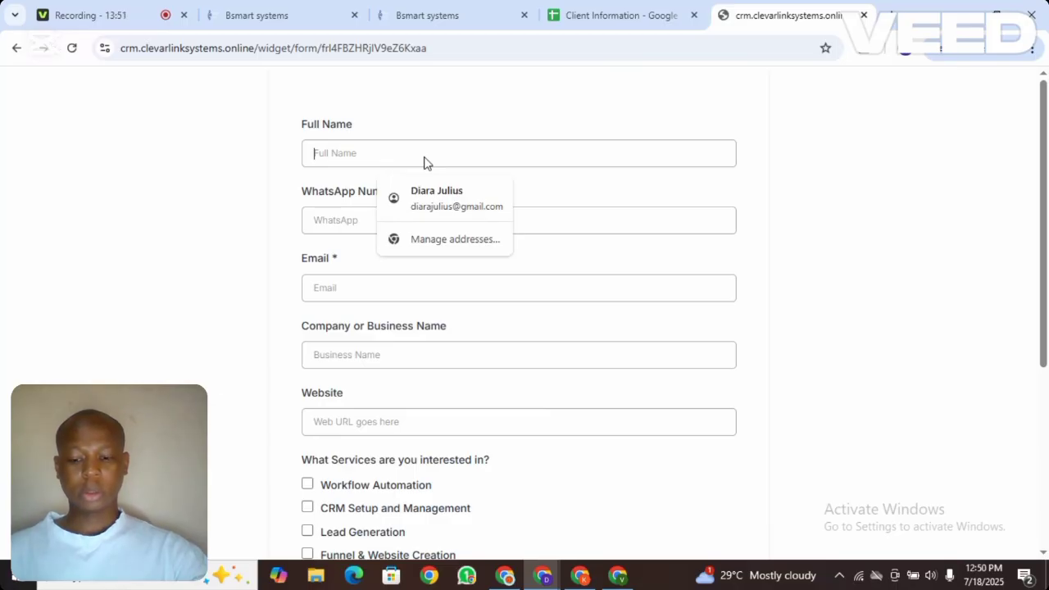
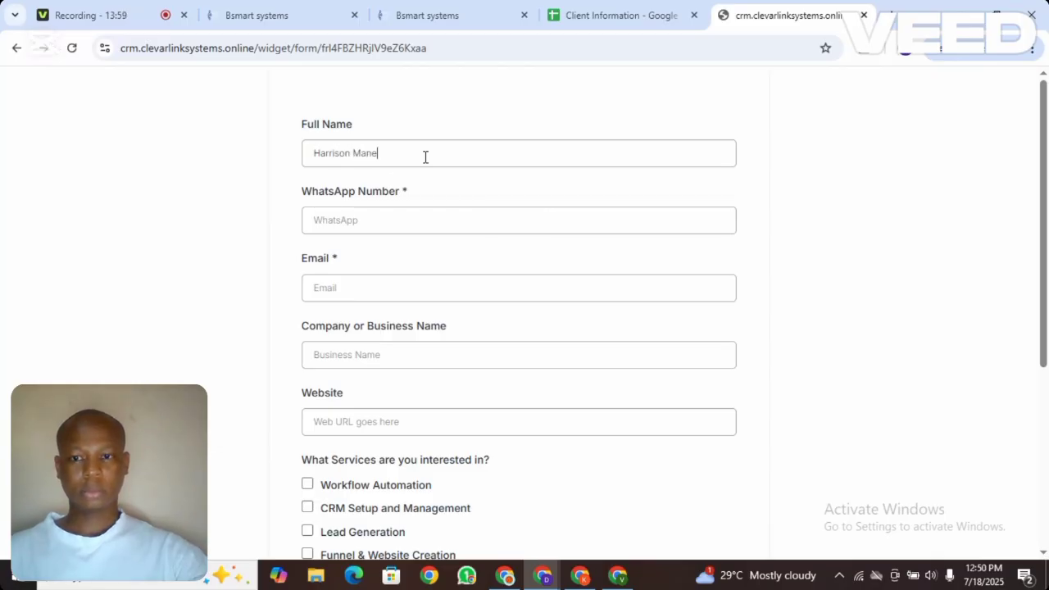
click(380, 215)
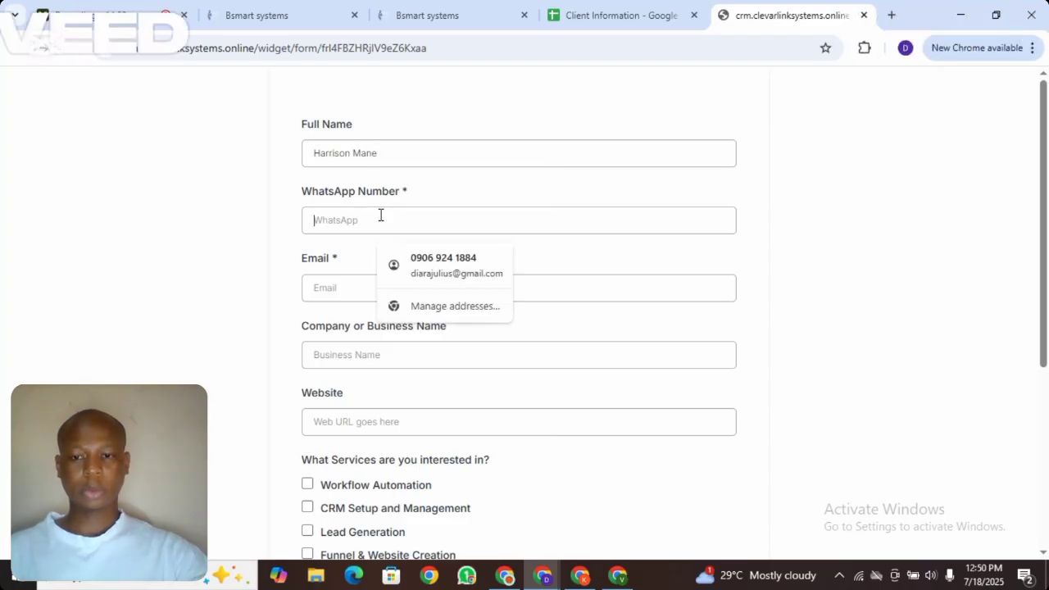
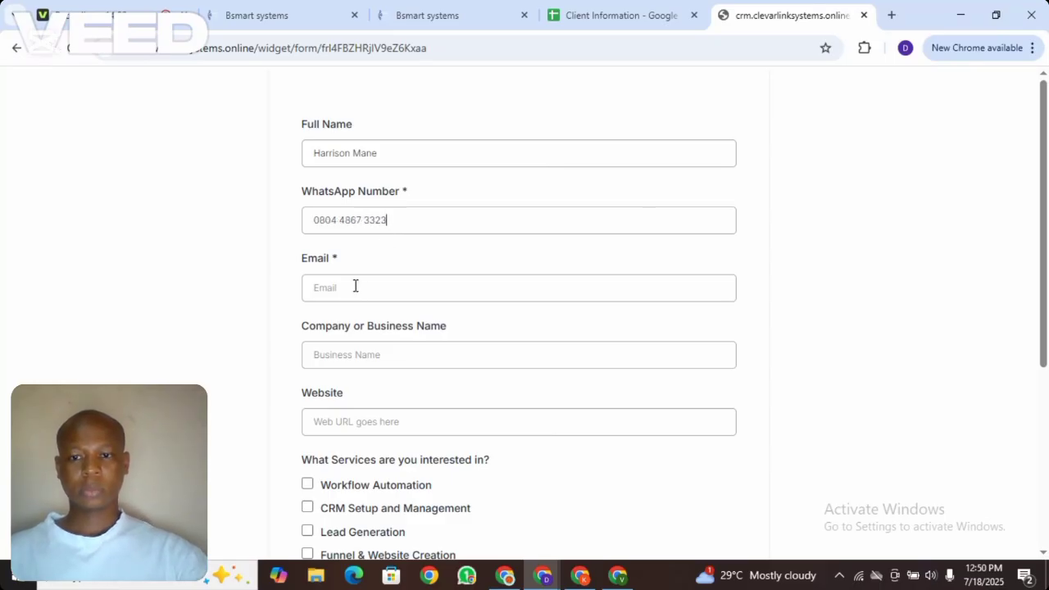
click(354, 286)
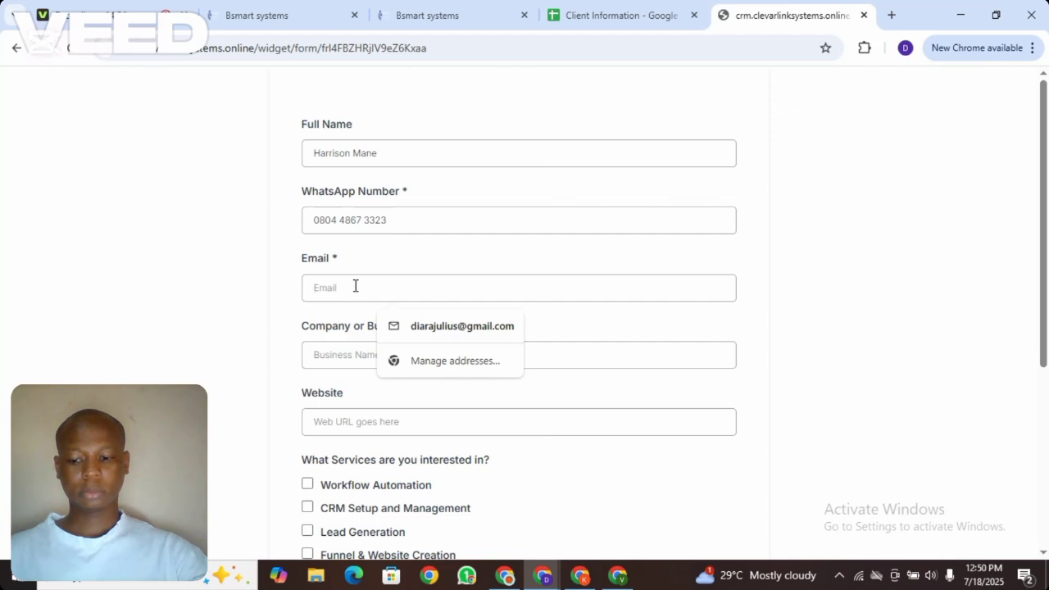
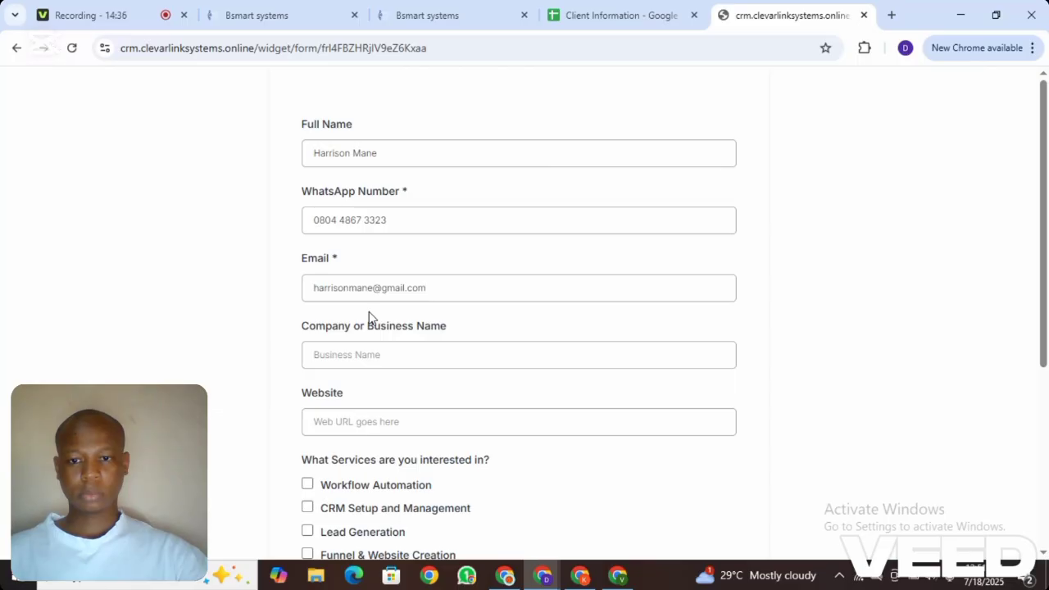
click(583, 345)
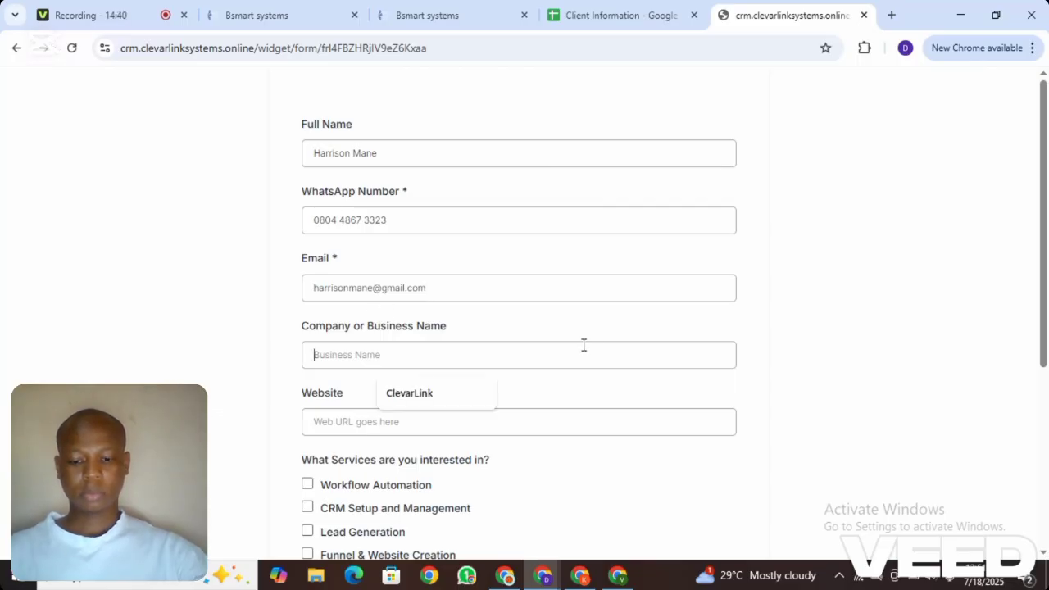
text(Harrson)
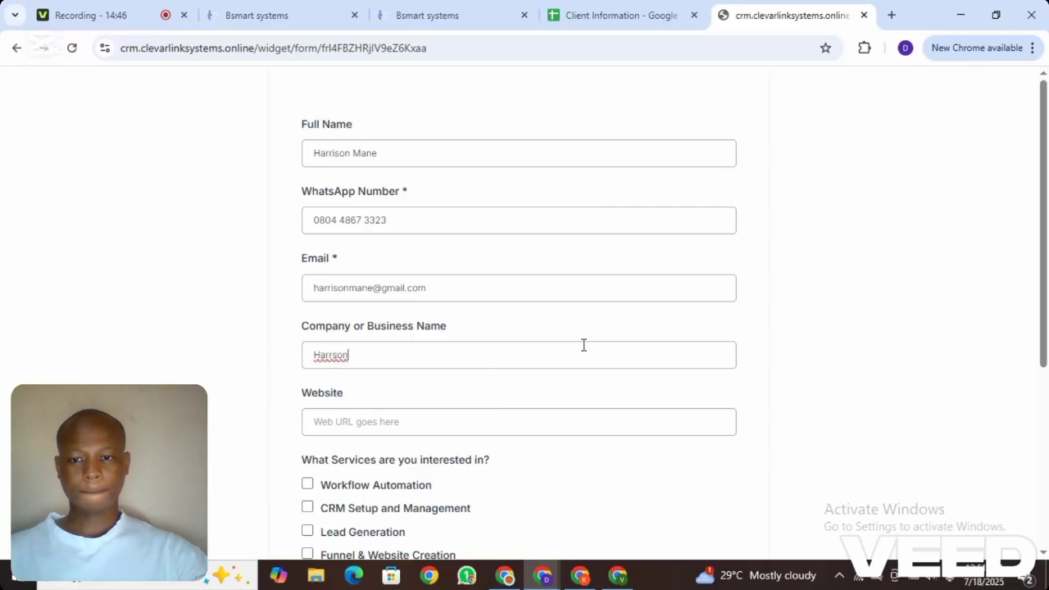
key(BackSpace)
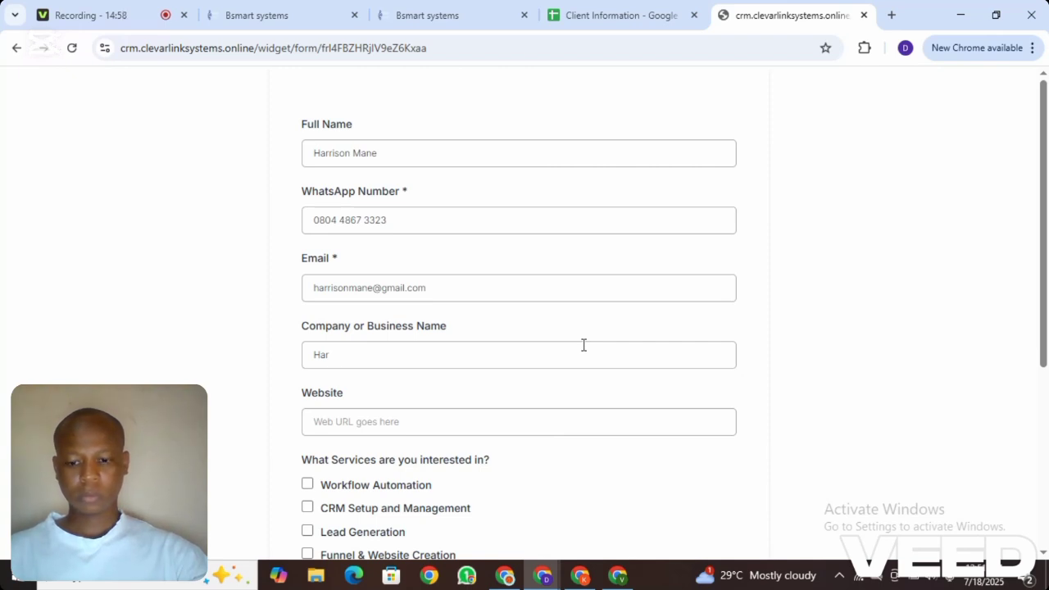
text(n )
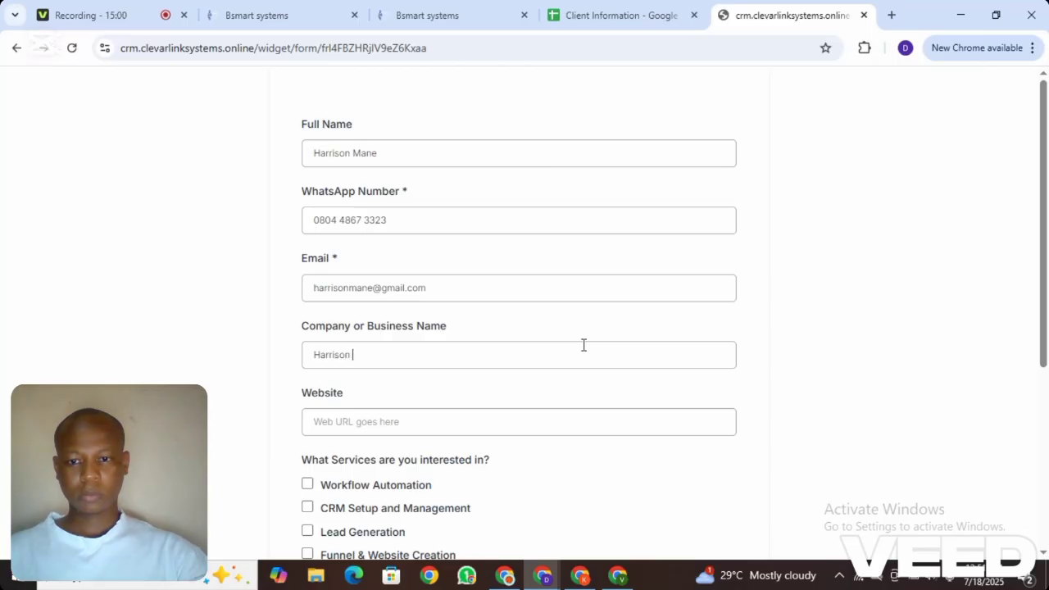
text(Te)
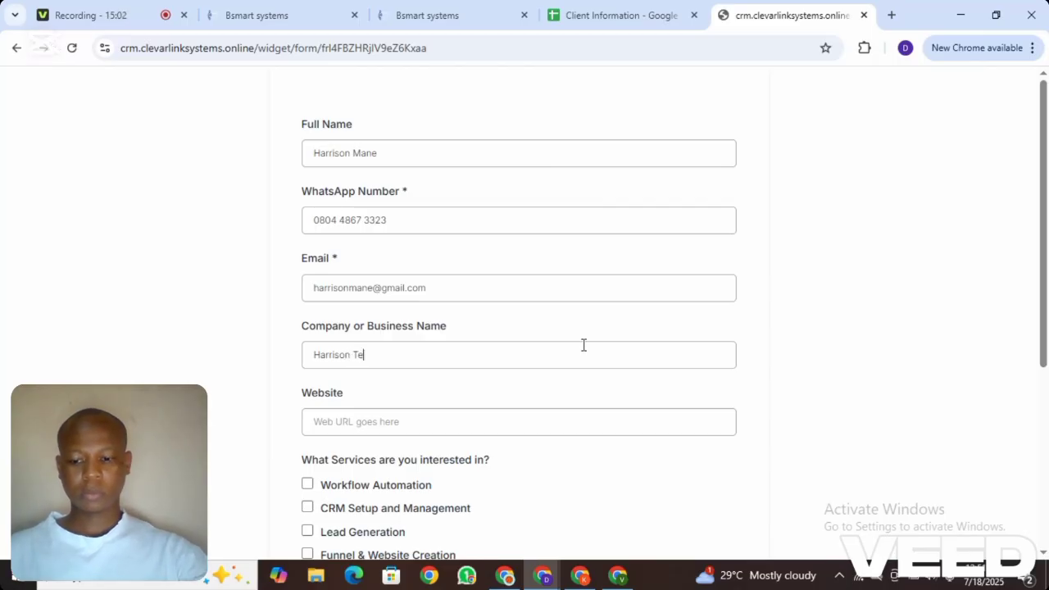
text(ch)
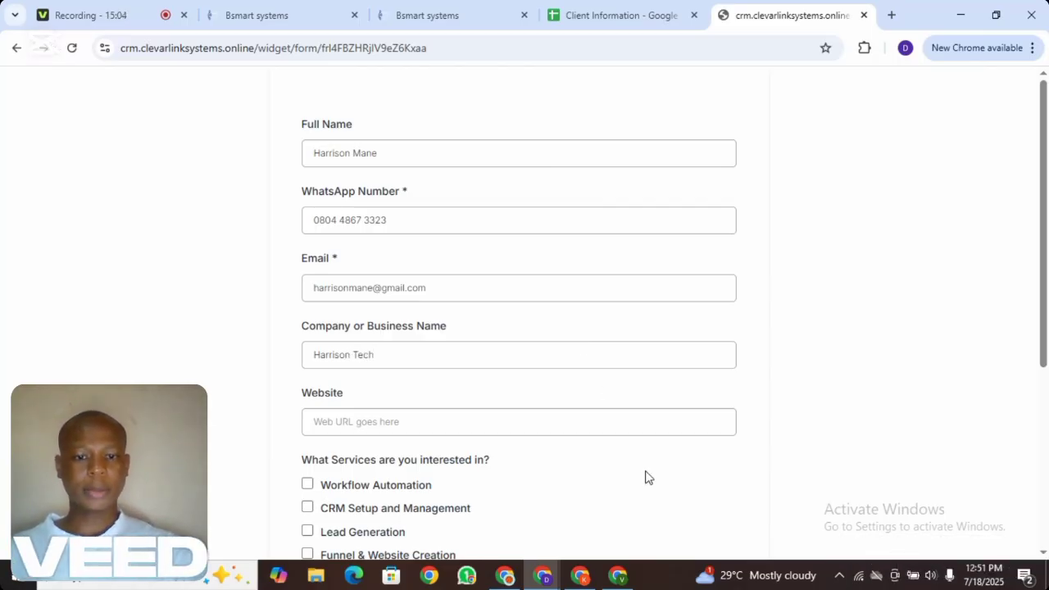
click(593, 413)
text(www.harrison)
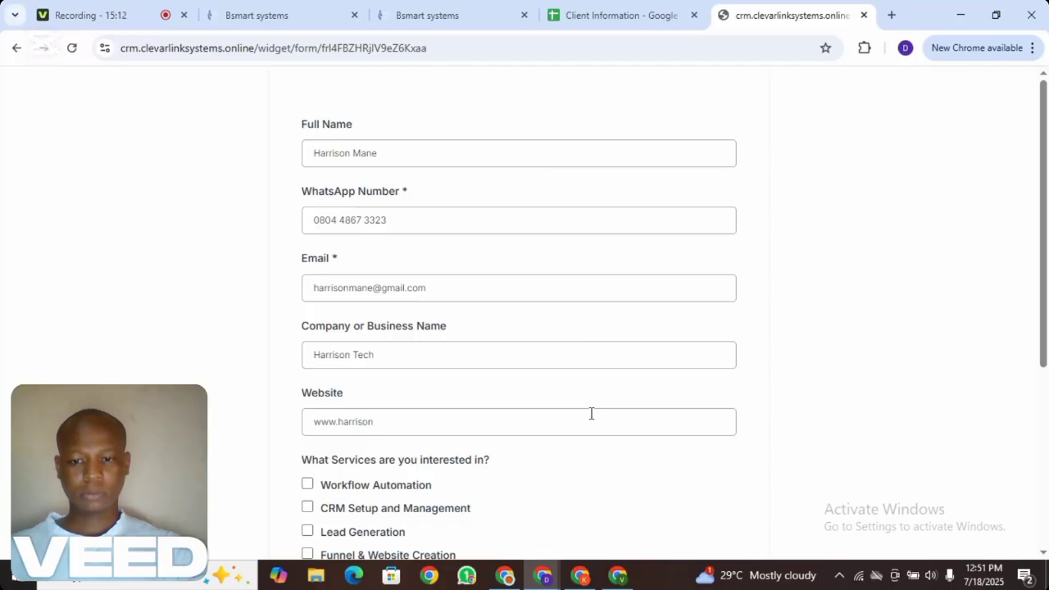
text(tech.com)
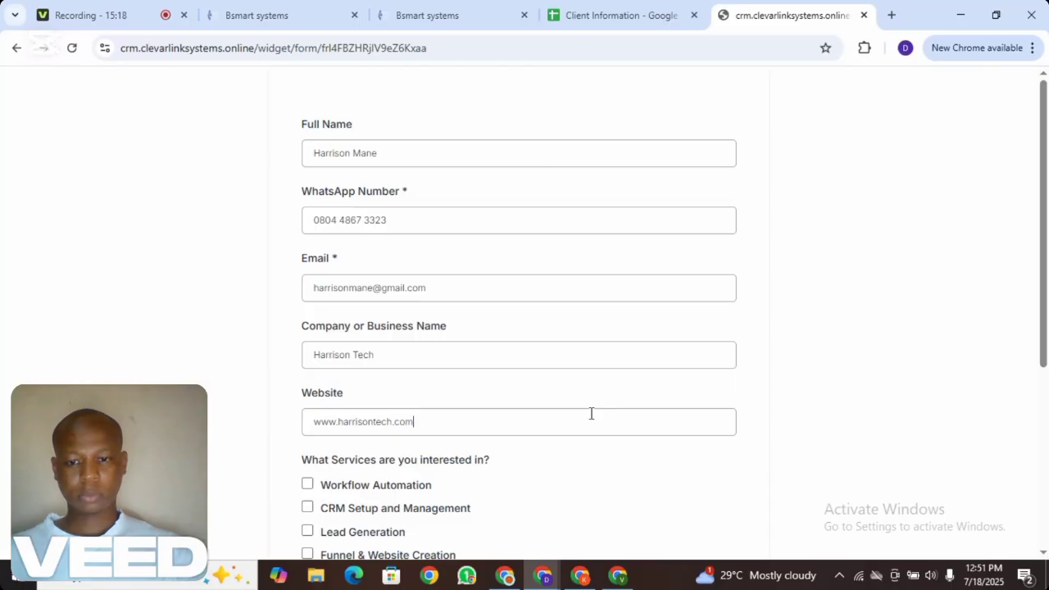
drag(1044, 352, 1044, 471)
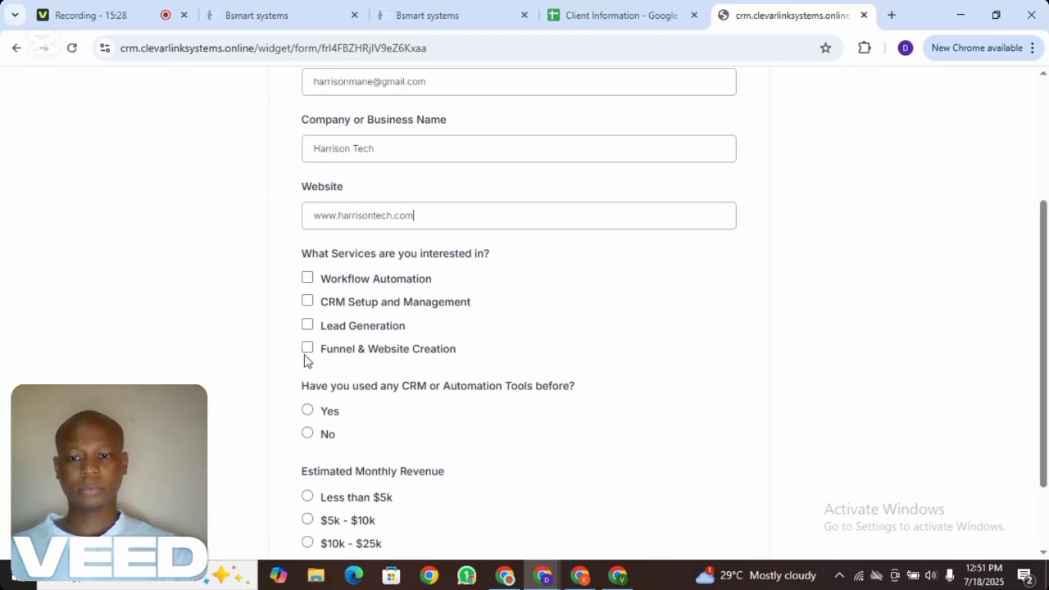
Tick CRM Setup and Management, answer No, choose $10k - $25k, and submit the form
click(307, 301)
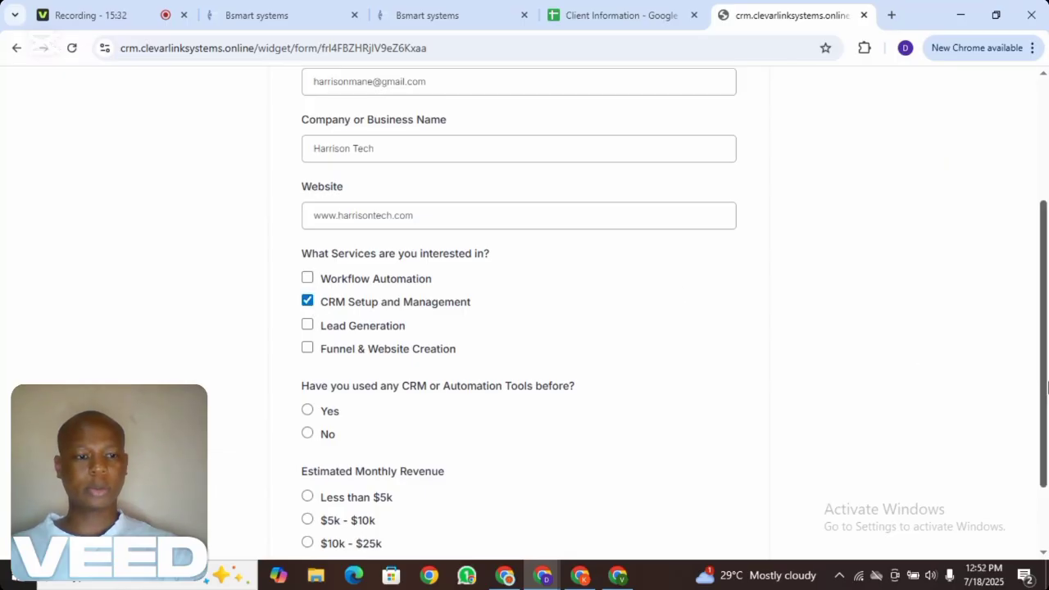
scroll(1044, 387, down, 2)
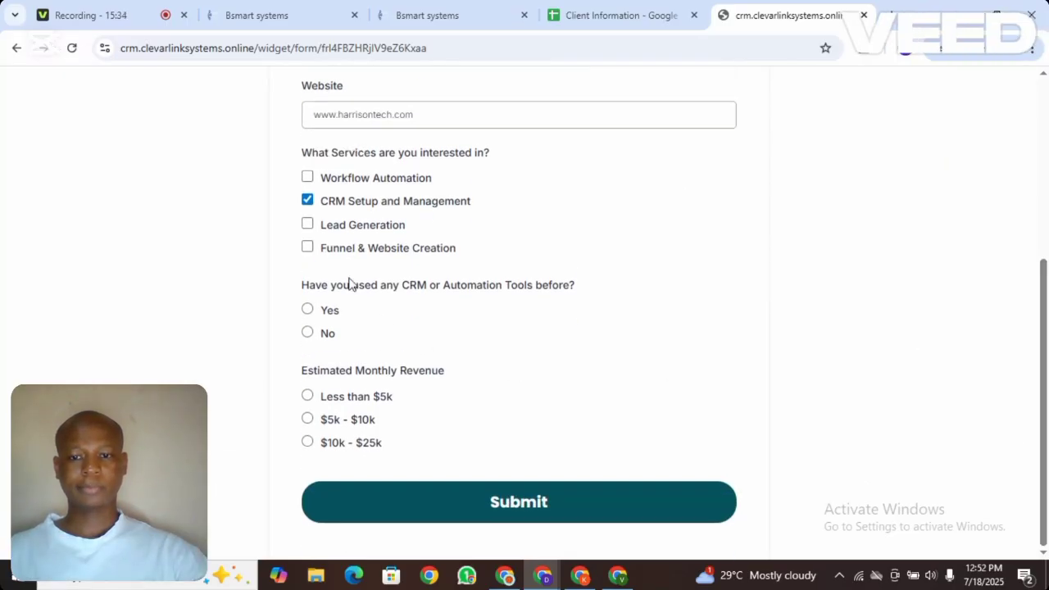
click(307, 333)
click(309, 444)
click(547, 503)
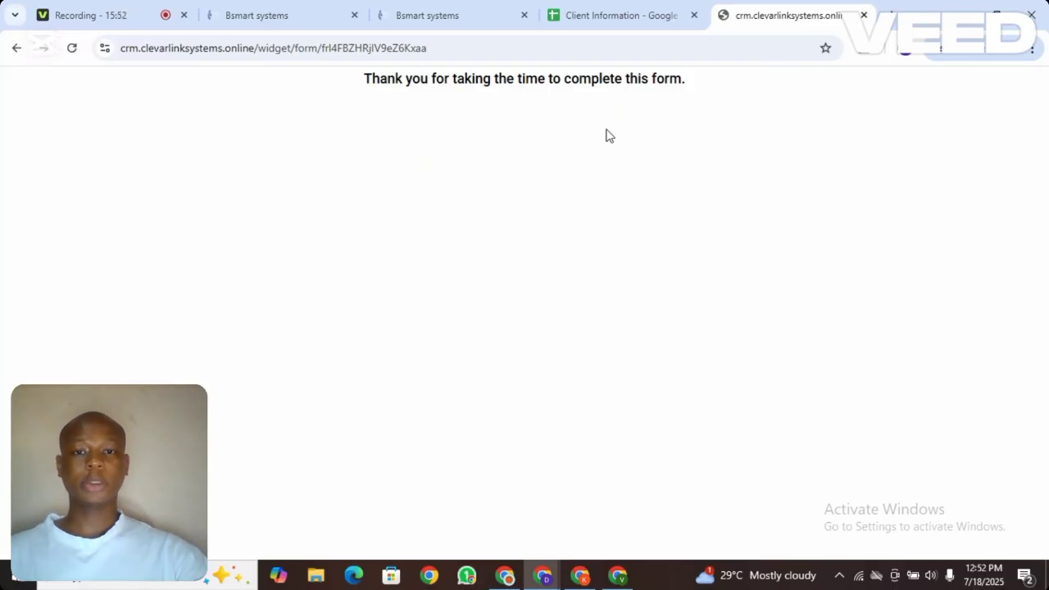
Widen columns A and B of Client Information and scroll across row 2 to review the entry
click(606, 7)
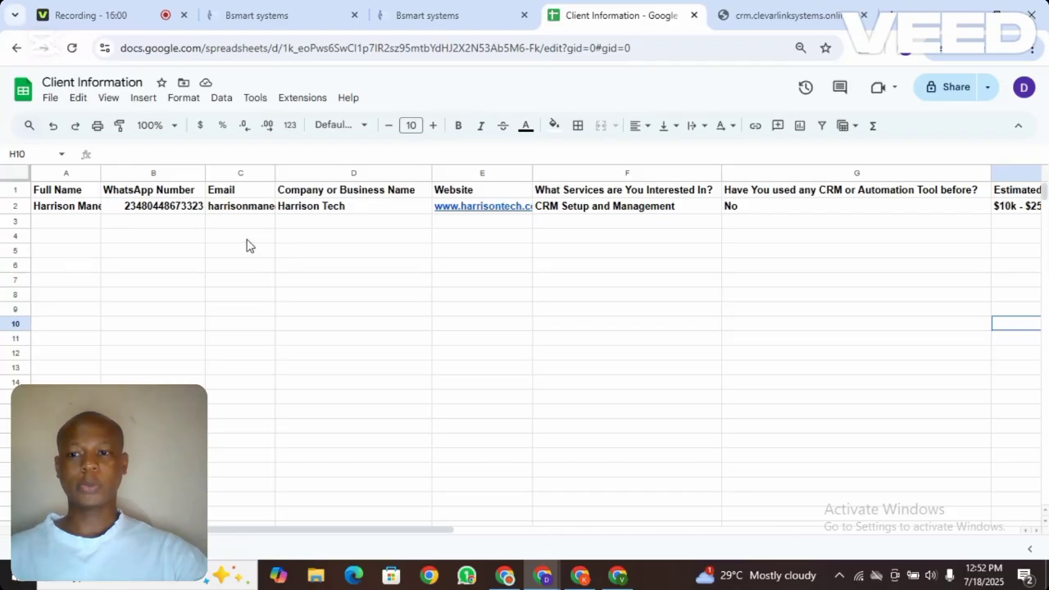
drag(101, 173, 127, 173)
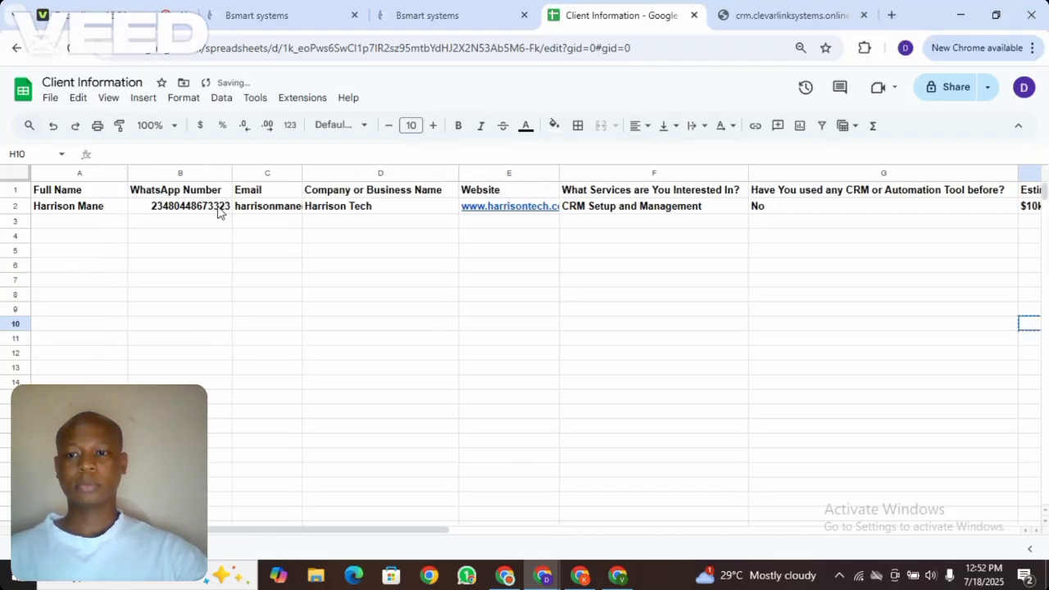
drag(230, 172, 261, 172)
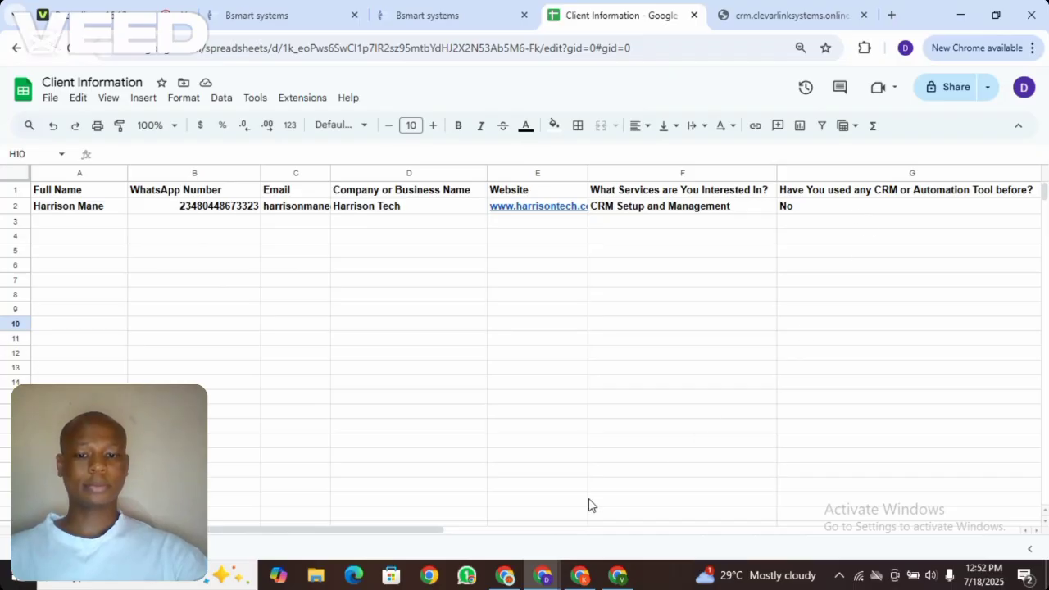
drag(435, 531, 625, 505)
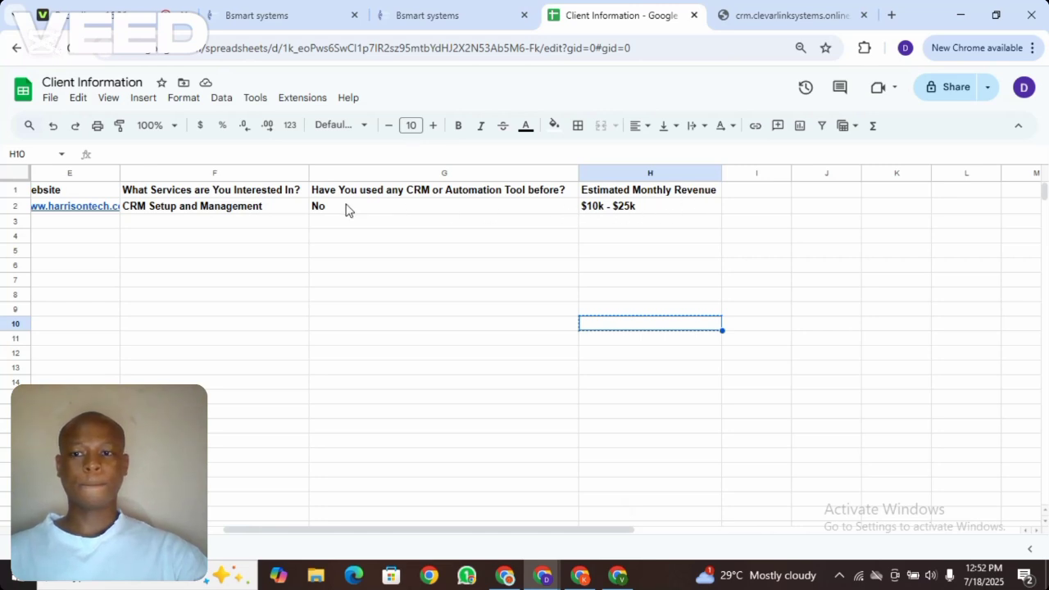
drag(436, 534, 188, 524)
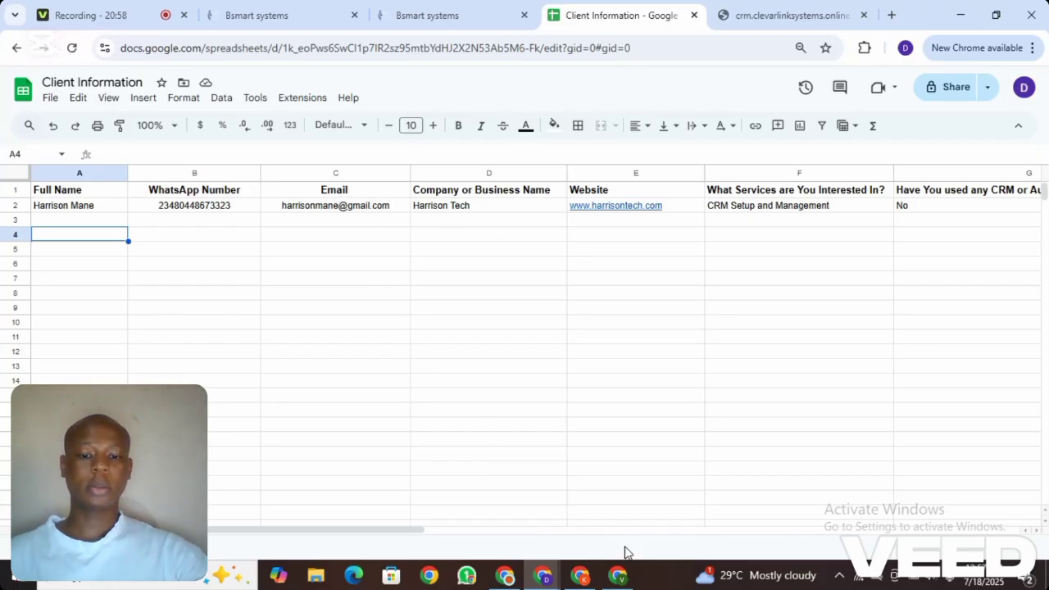
Load the form in the other Chrome window and enter the test contact's full name, WhatsApp number and email
click(617, 575)
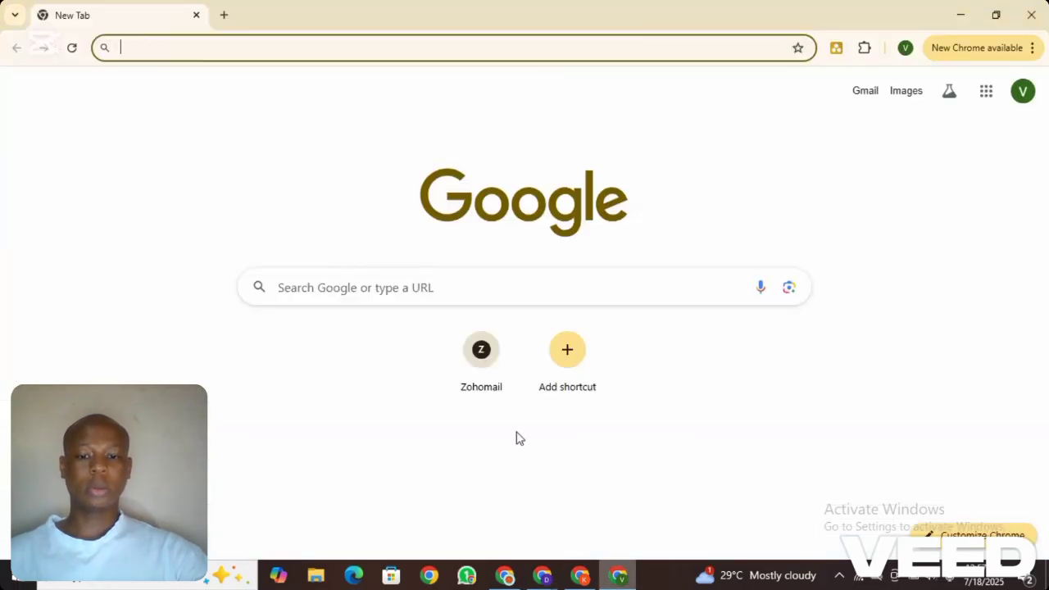
click(296, 45)
text(https://crm.clevarlinksystems.online/widget/form/frl4FBZHRjIV9eZ6Kxaa)
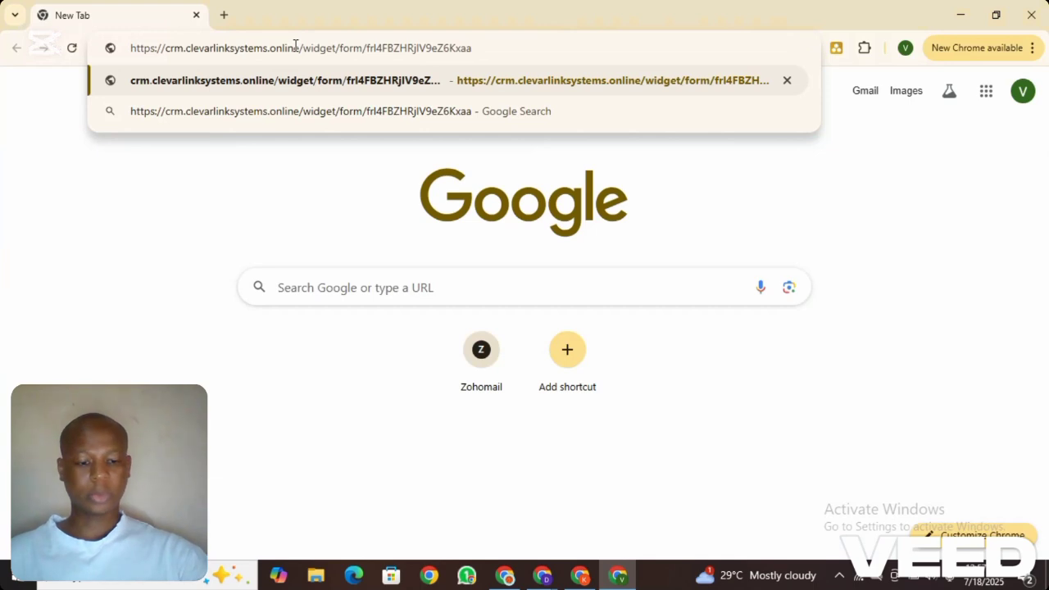
key(Return)
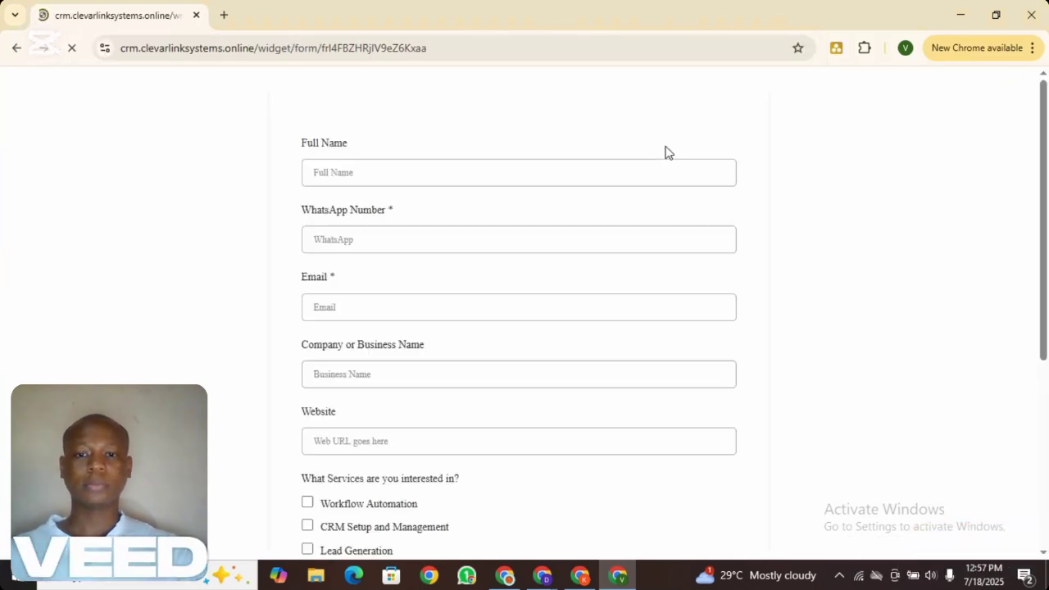
click(461, 152)
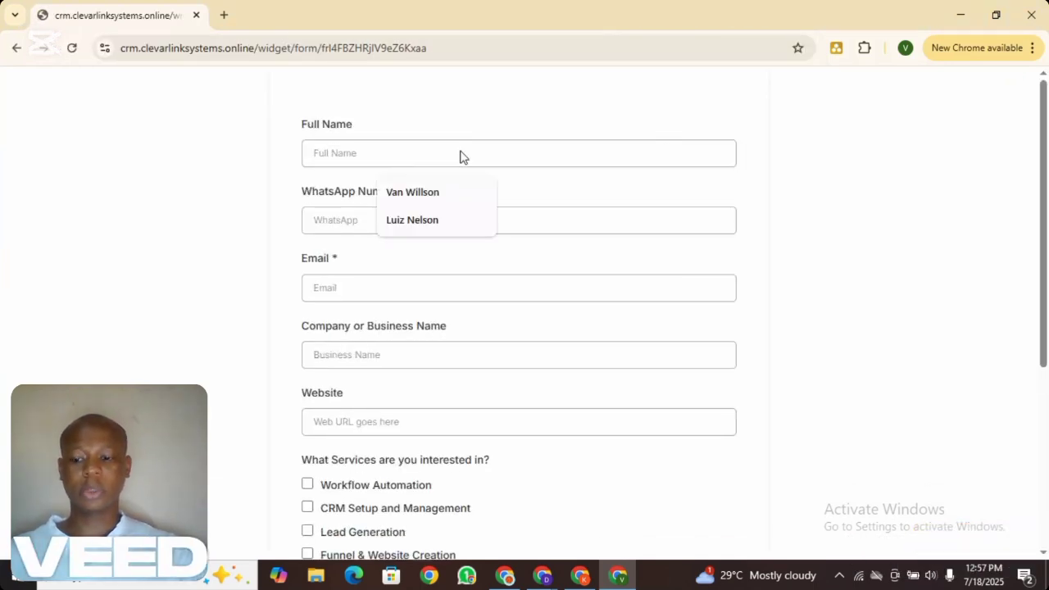
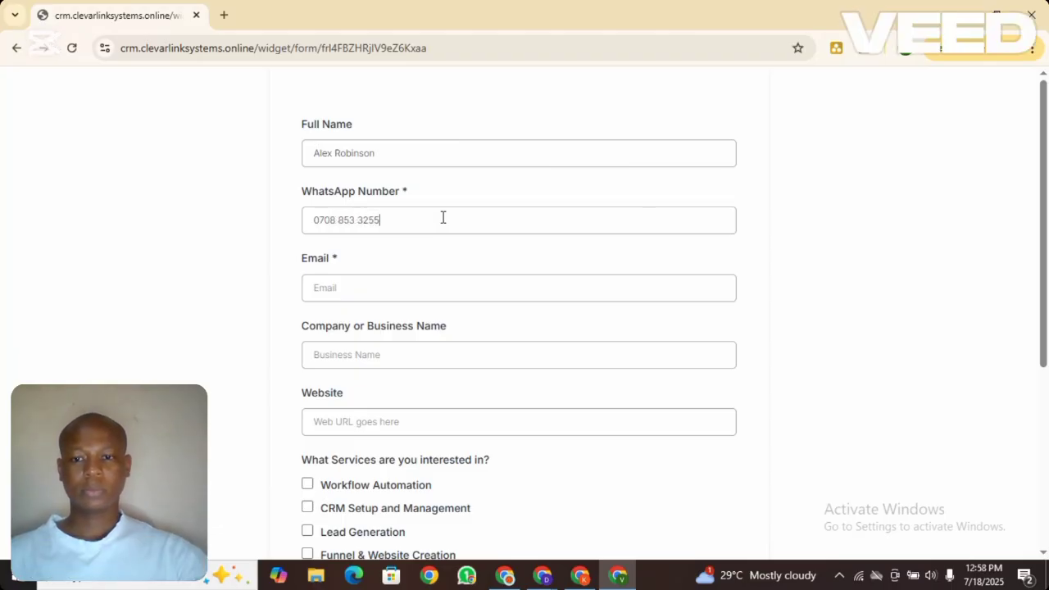
click(391, 292)
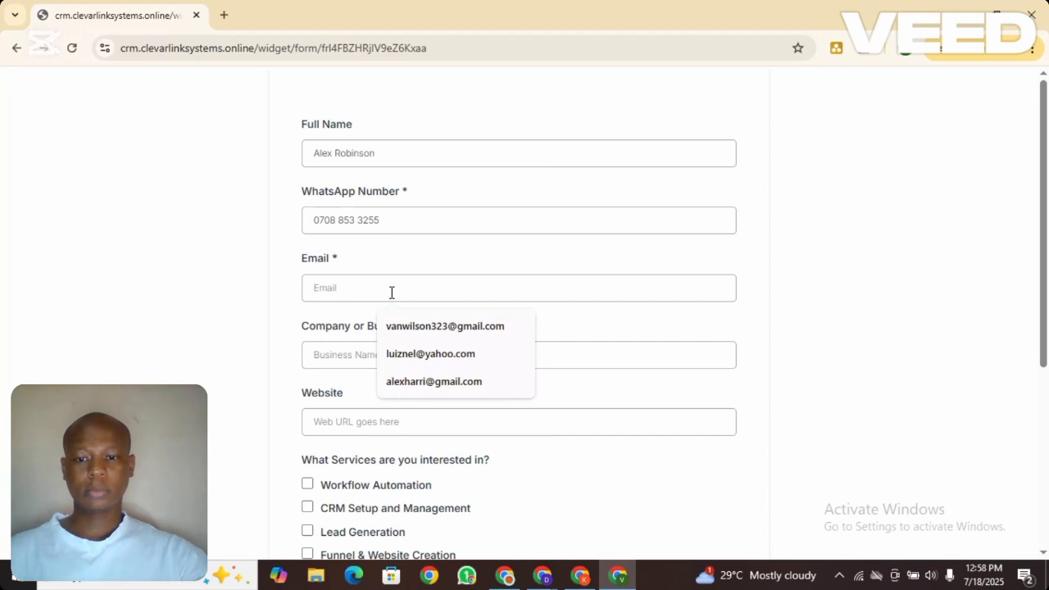
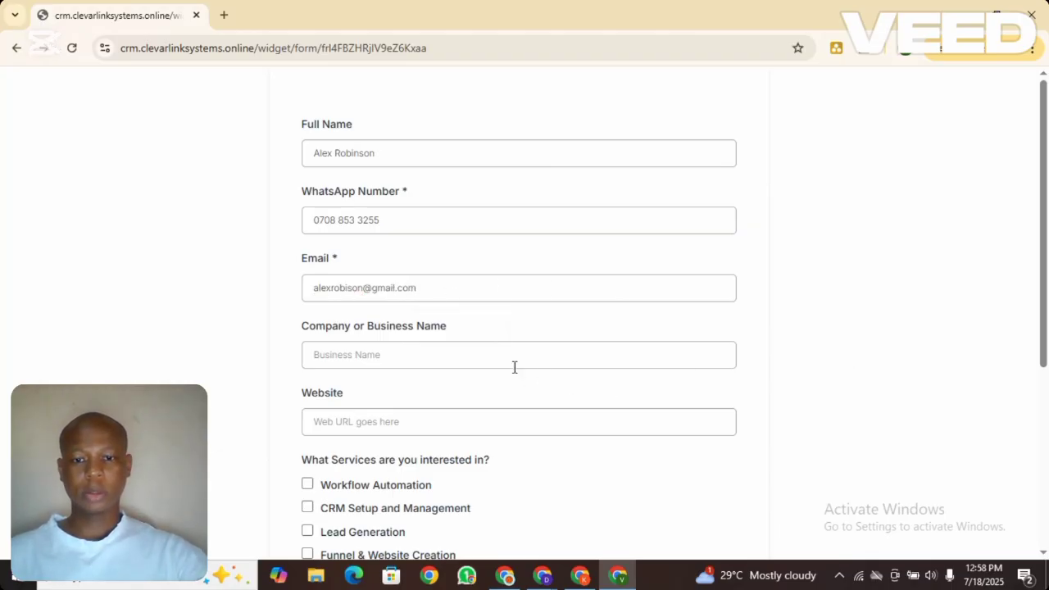
click(490, 352)
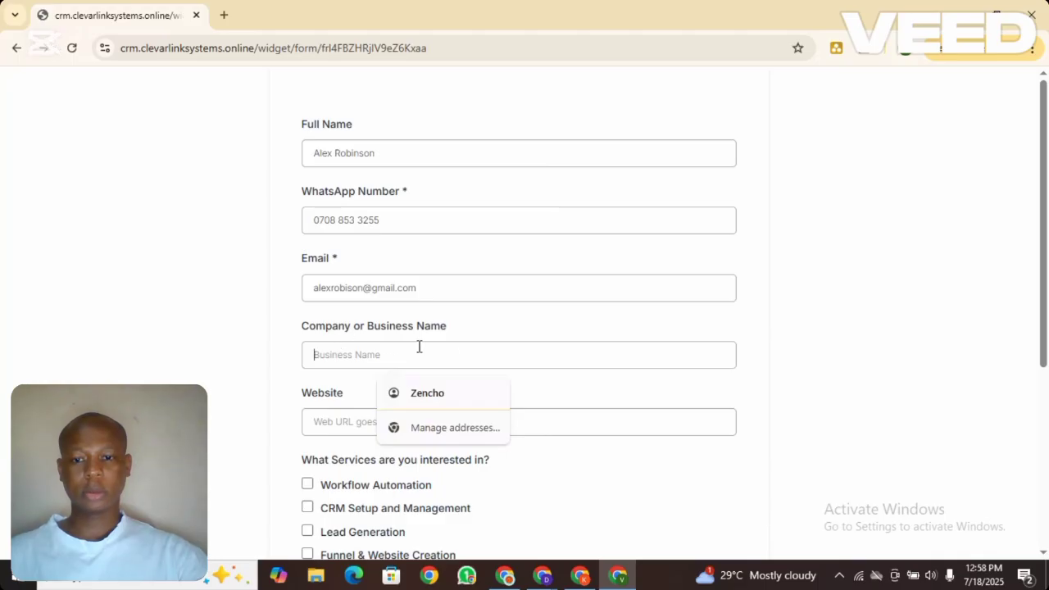
click(425, 393)
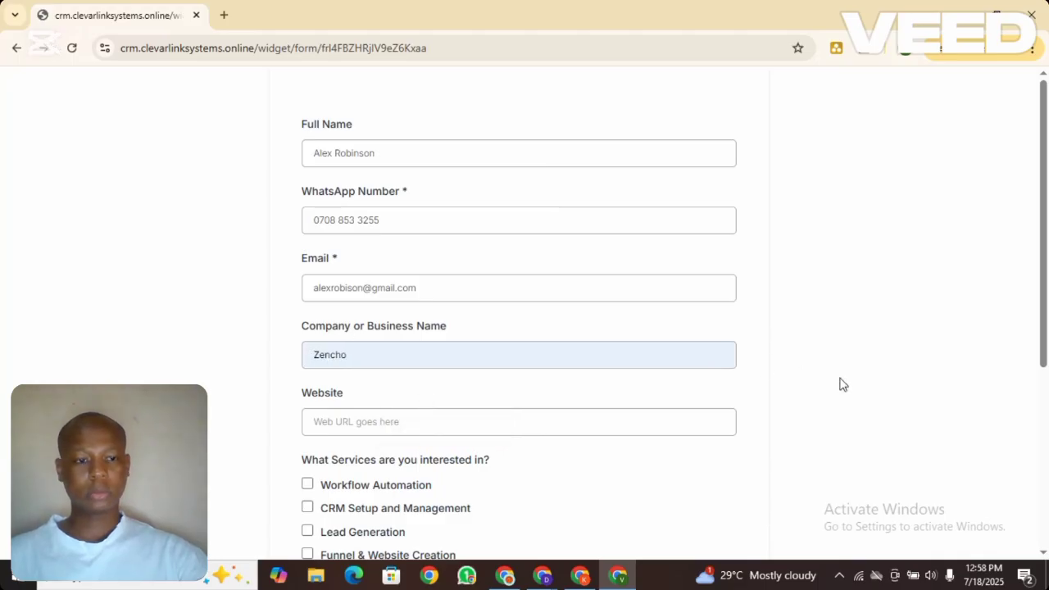
scroll(1044, 346, down, 1)
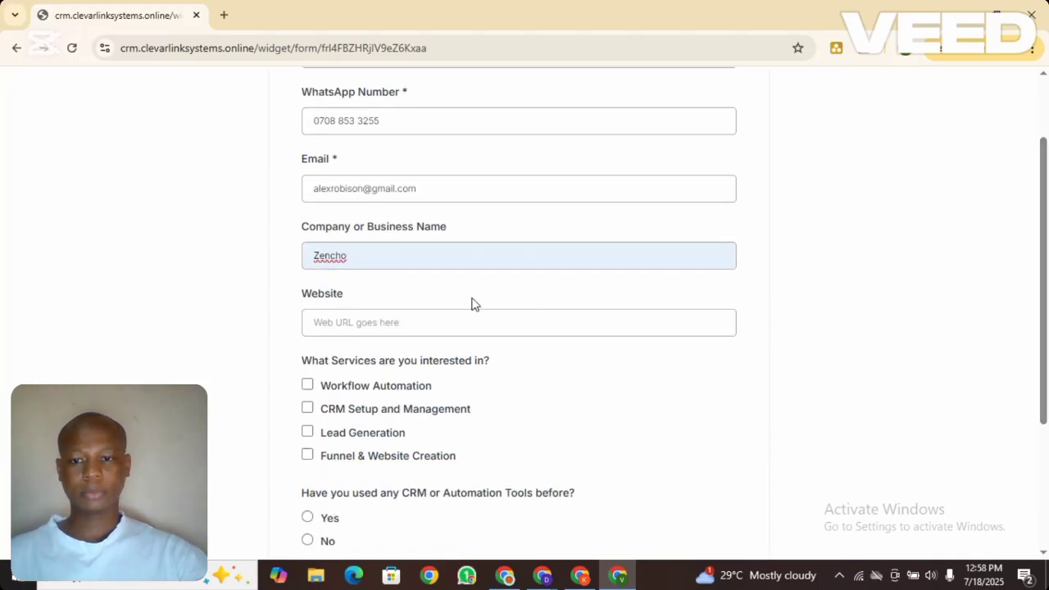
click(436, 323)
text(www.)
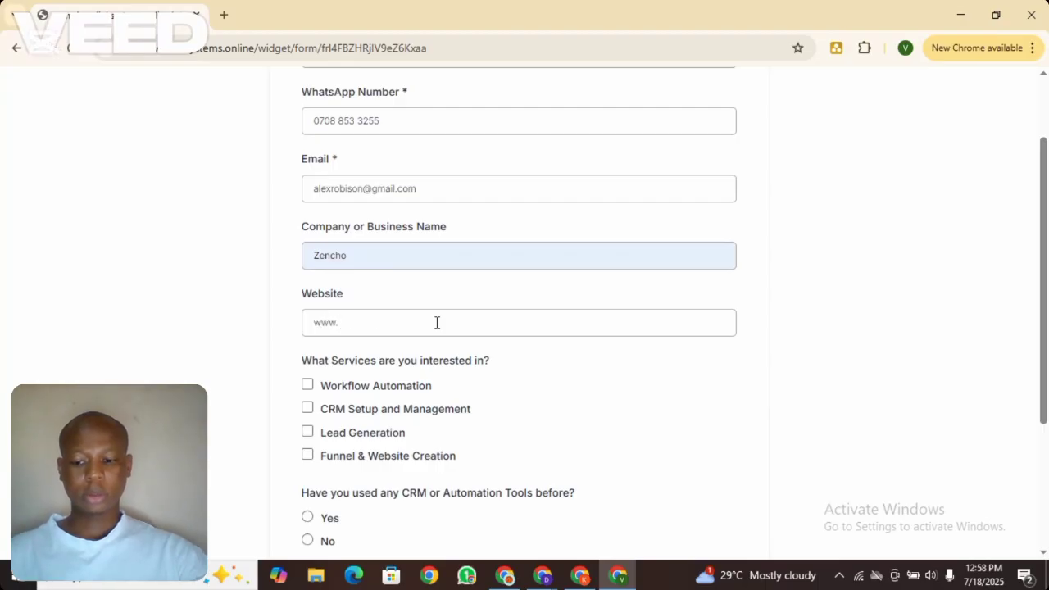
text(zencho.com)
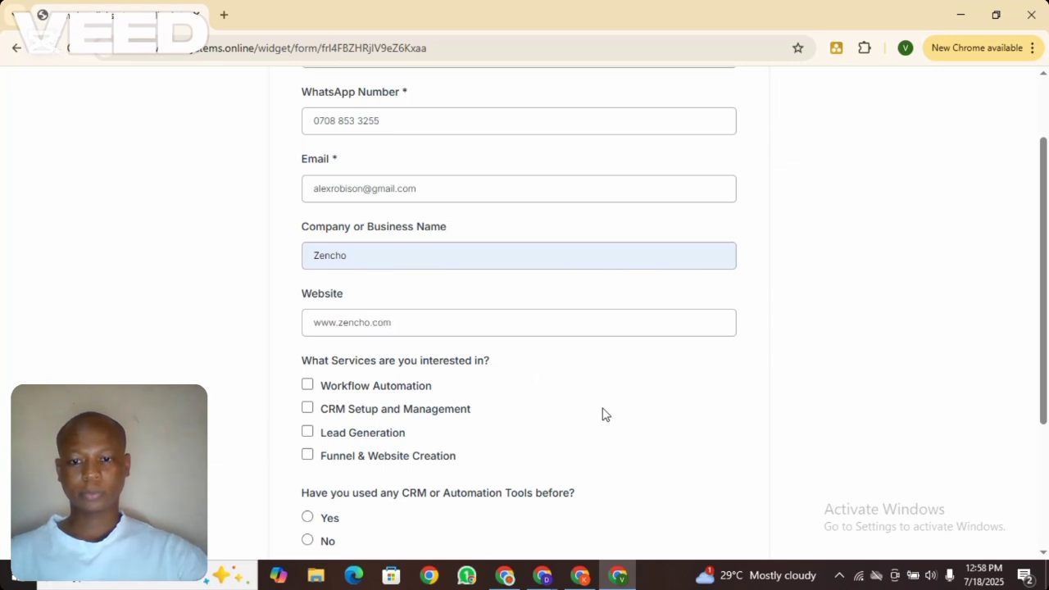
Tick Workflow Automation, answer No, choose Less than $5k, and submit the entry
click(308, 385)
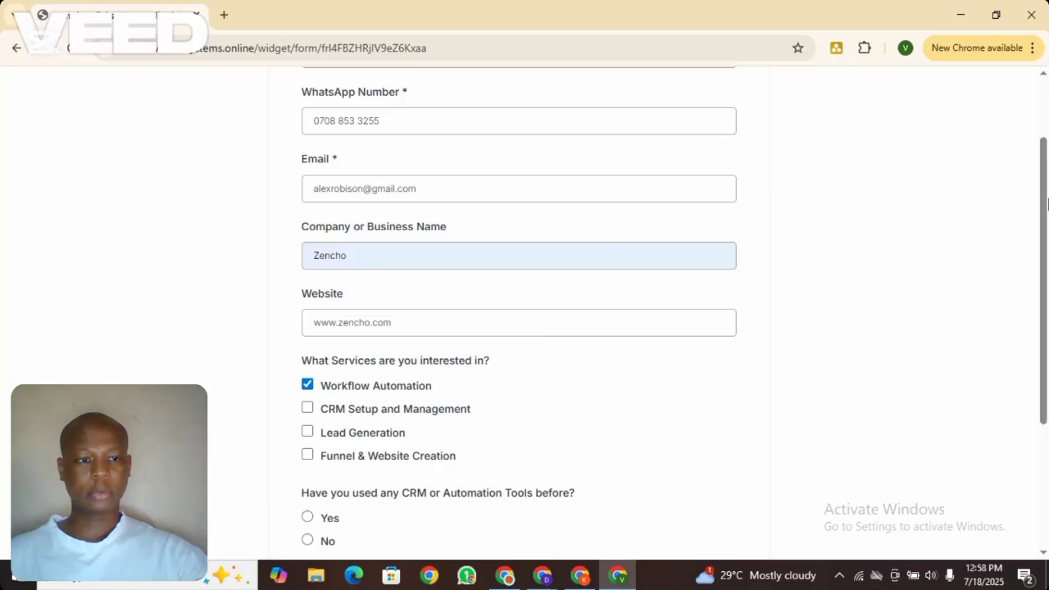
scroll(1045, 203, down, 3)
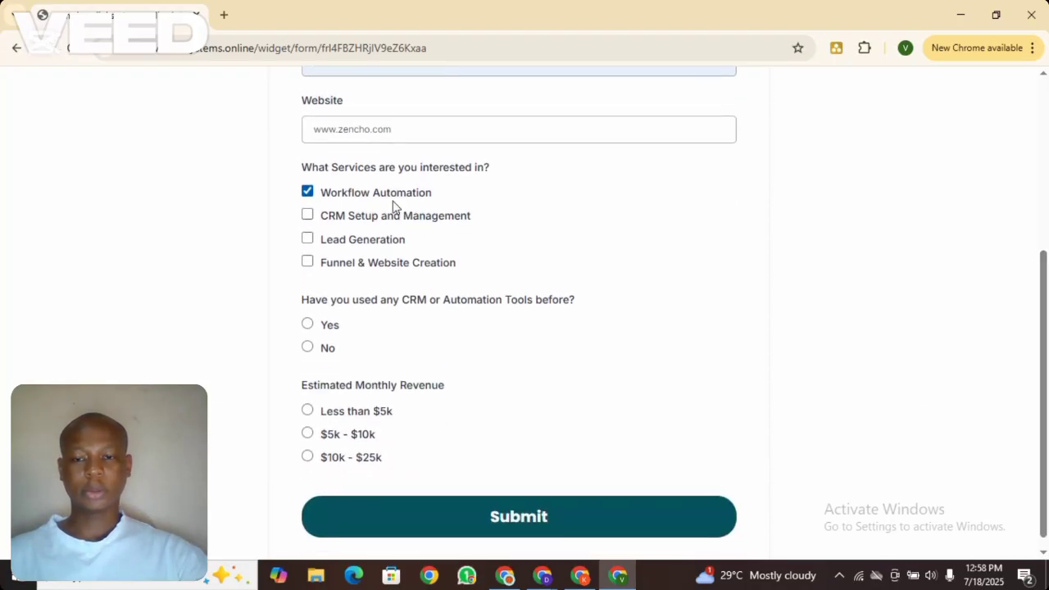
click(307, 346)
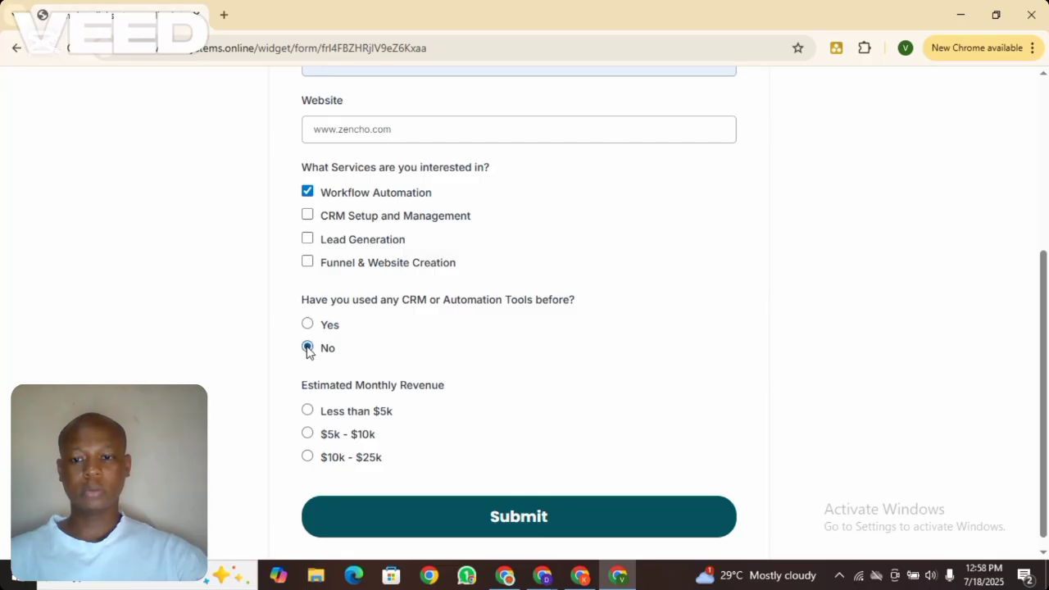
click(308, 411)
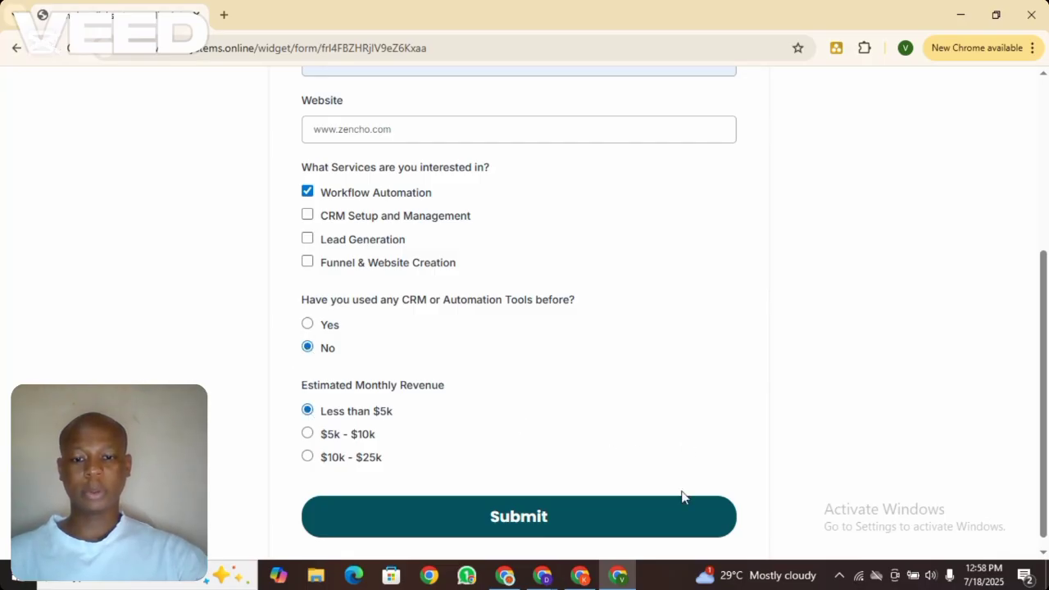
click(599, 529)
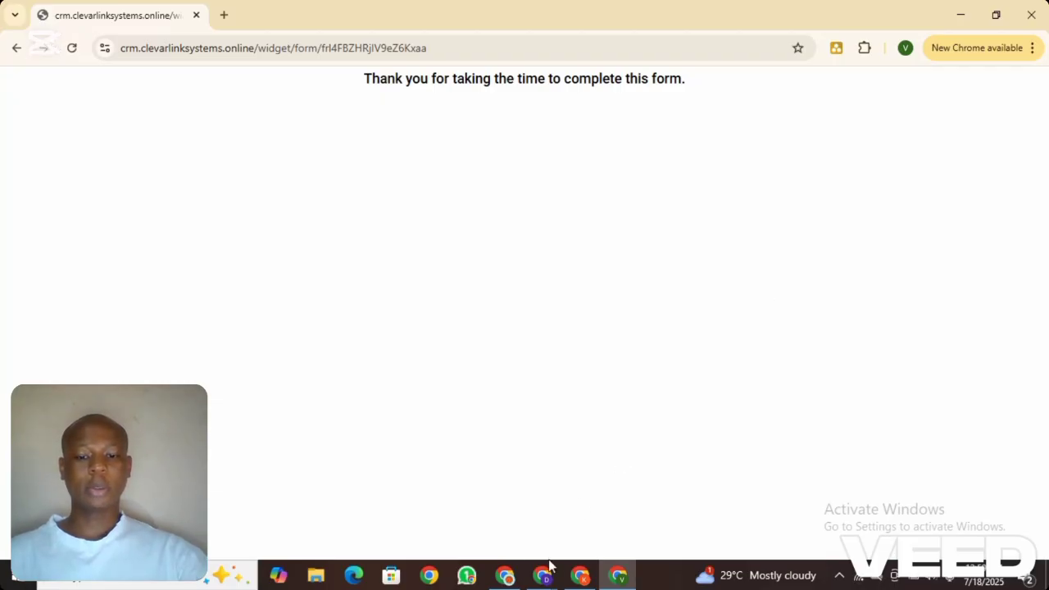
Bring up the Client Information sheet and scroll across row 3 to confirm Zencho and Less than $5k
mouse_move(546, 573)
click(486, 540)
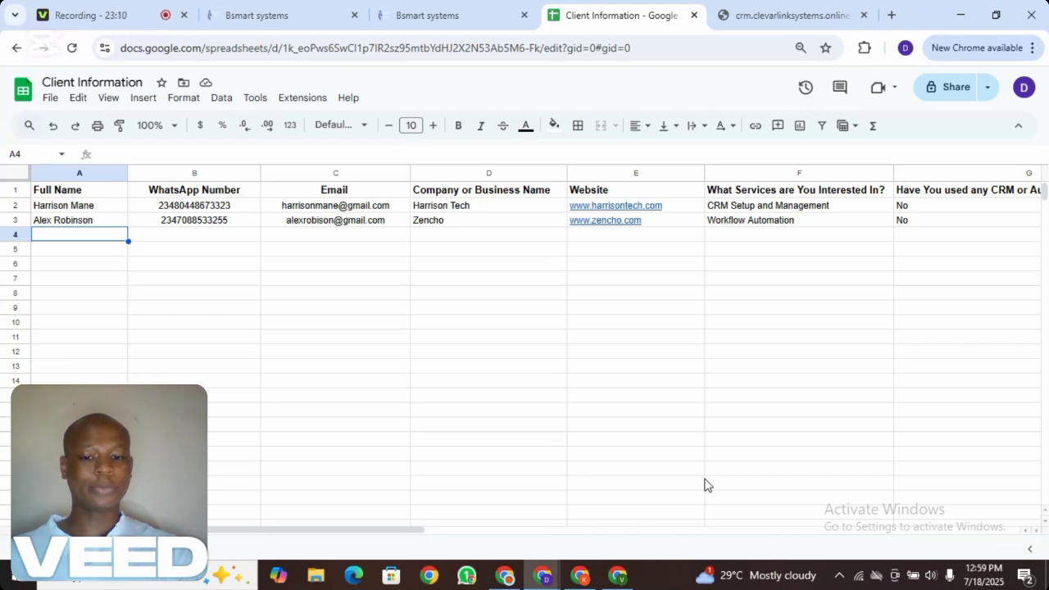
drag(421, 532, 630, 531)
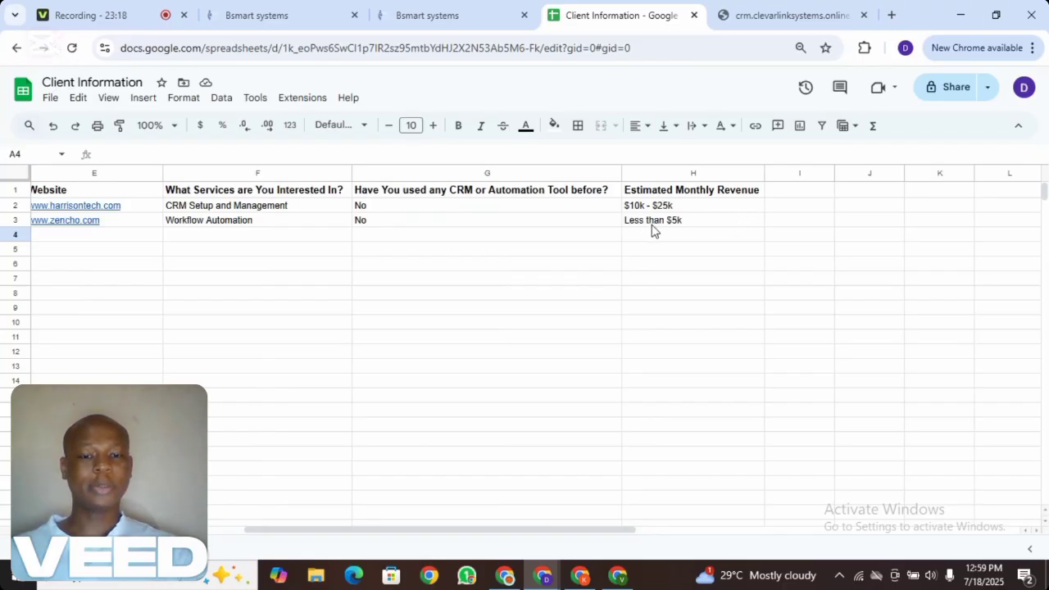
drag(622, 533, 318, 529)
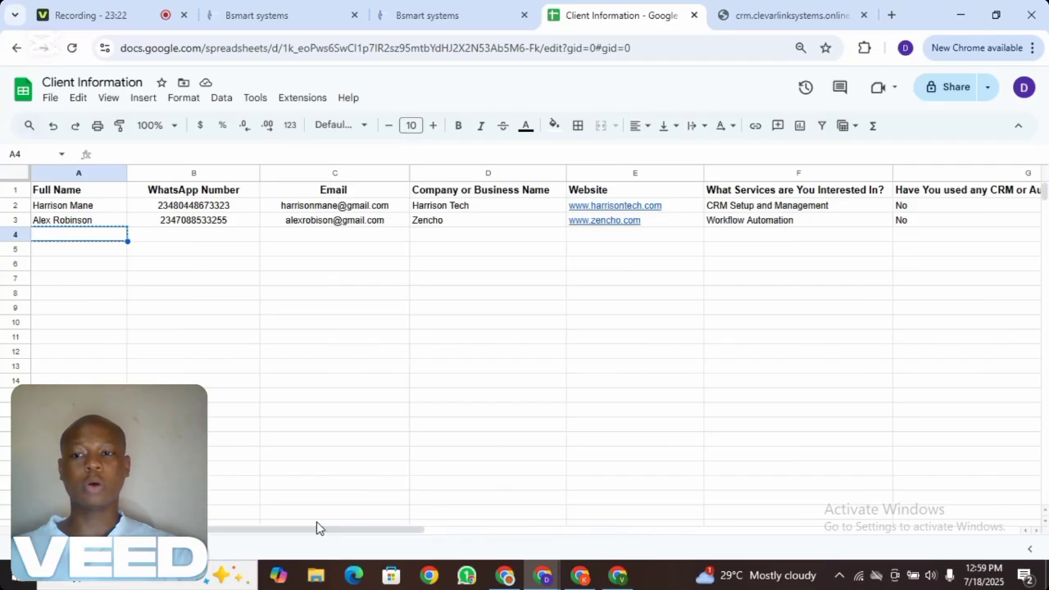